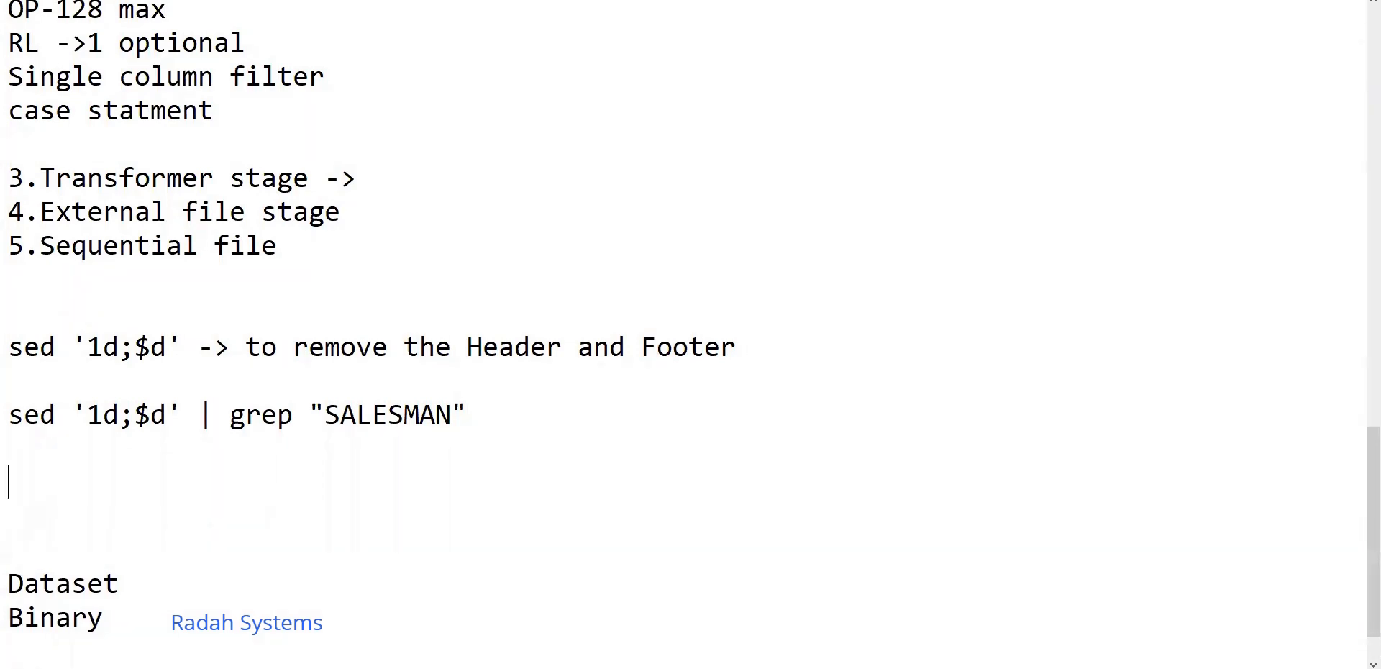
# - Switch from the notes to DataStage Designer and browse the jobs listed in the project repository
pyautogui.moveTo(366, 177); pyautogui.dragTo(7, 173)
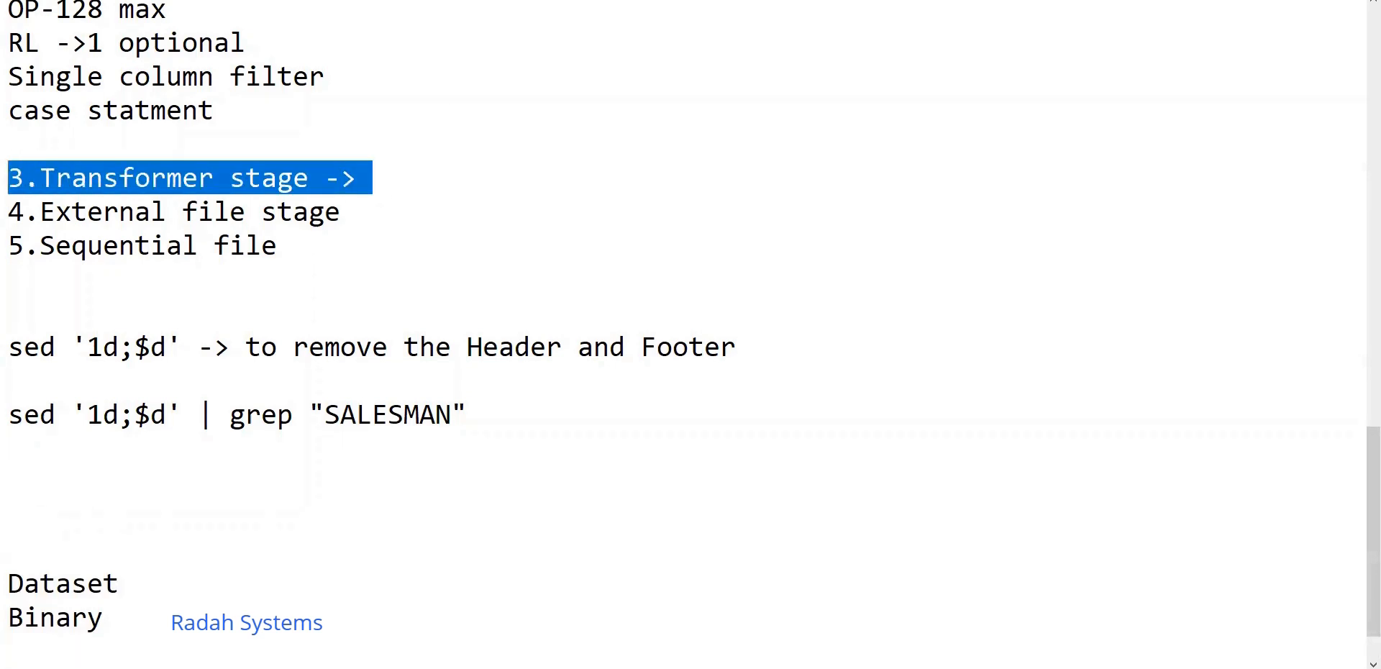
pyautogui.click(774, 633)
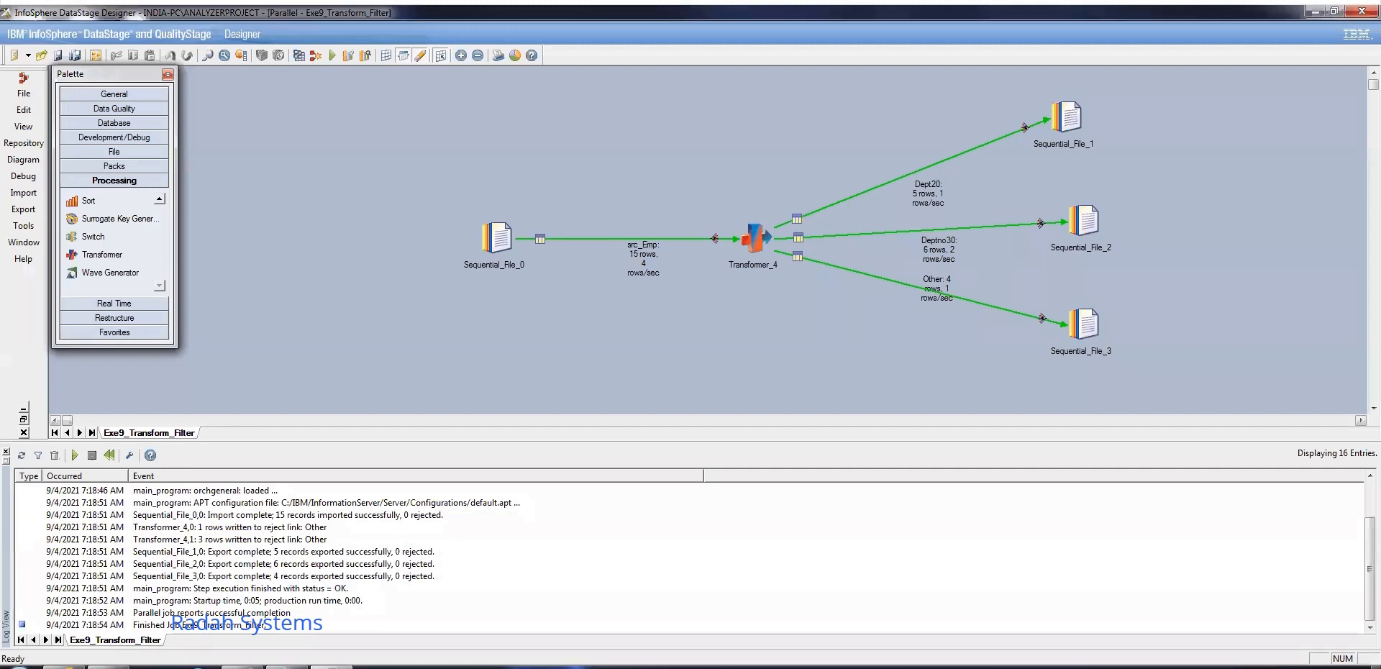
pyautogui.click(168, 75)
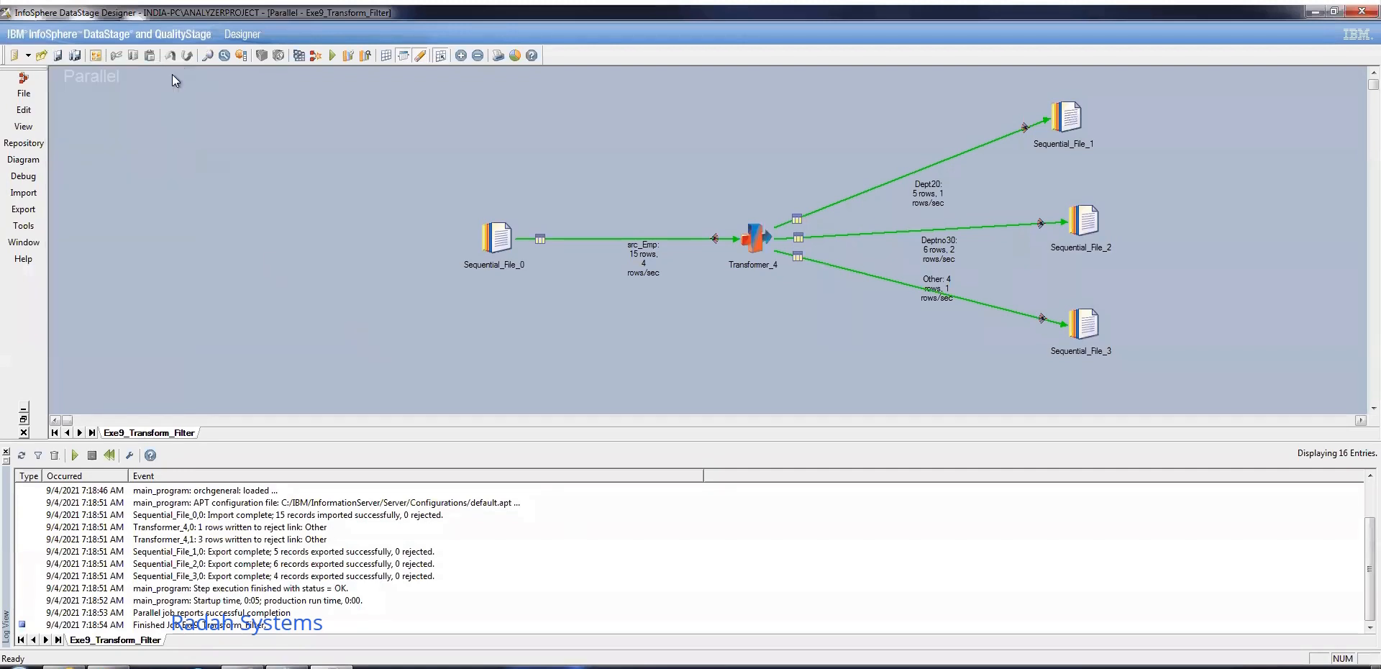
pyautogui.click(38, 124)
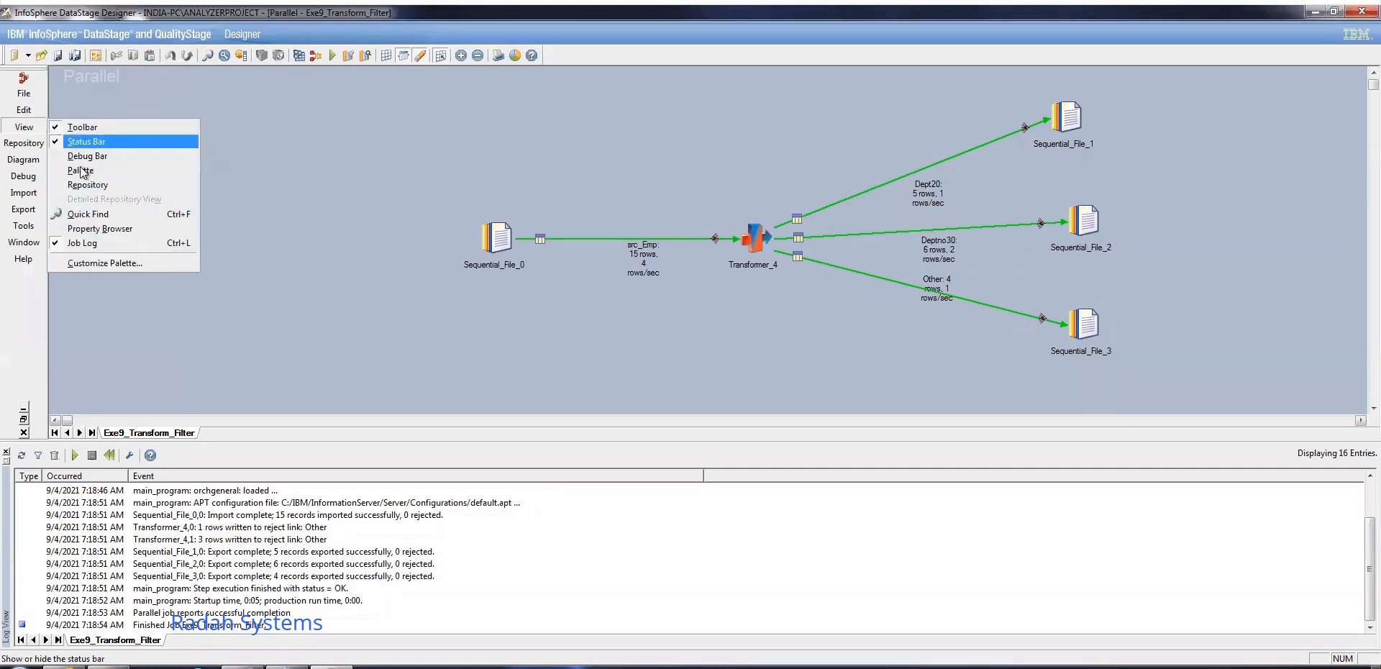
pyautogui.click(106, 192)
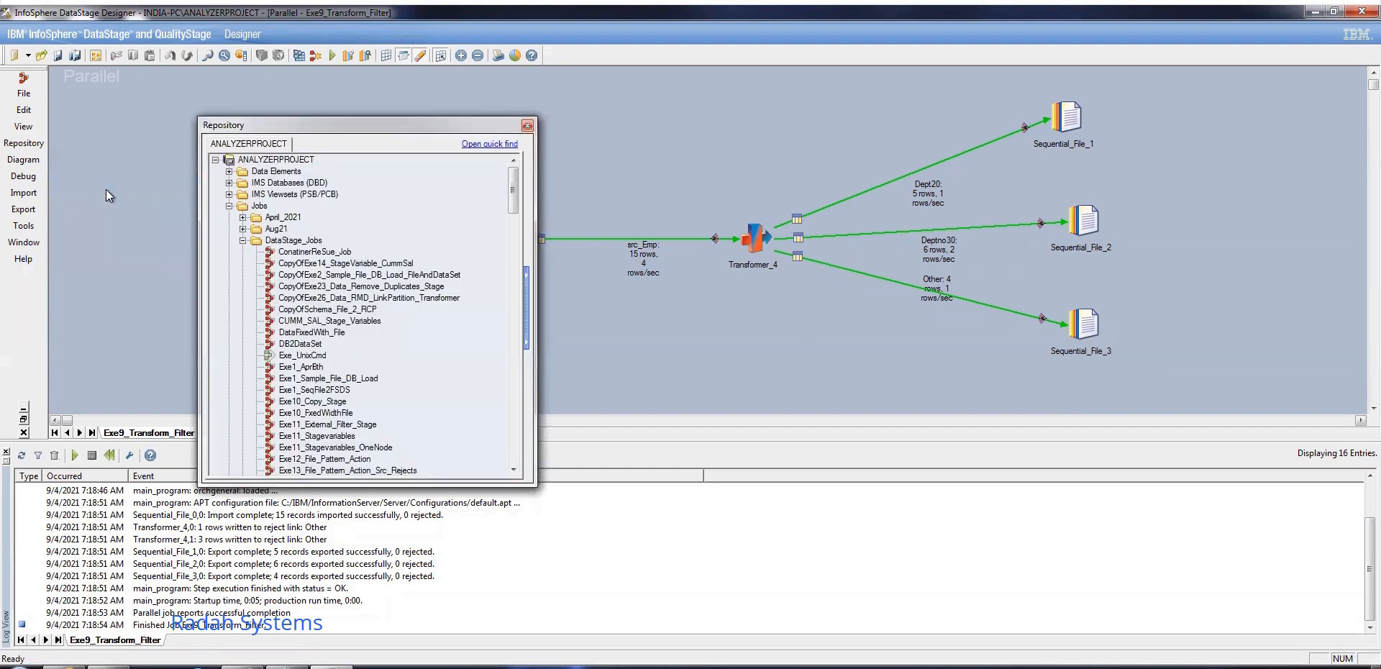
pyautogui.moveTo(508, 193); pyautogui.dragTo(517, 225)
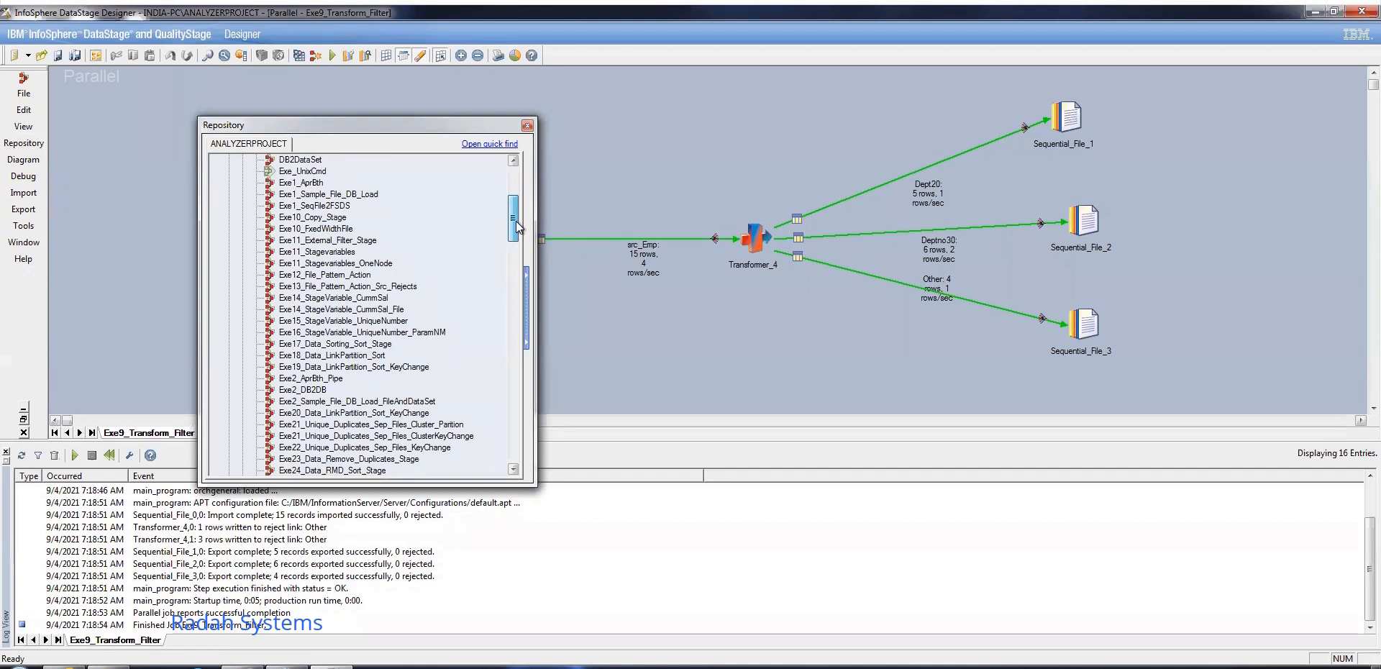
pyautogui.moveTo(517, 225); pyautogui.dragTo(519, 180)
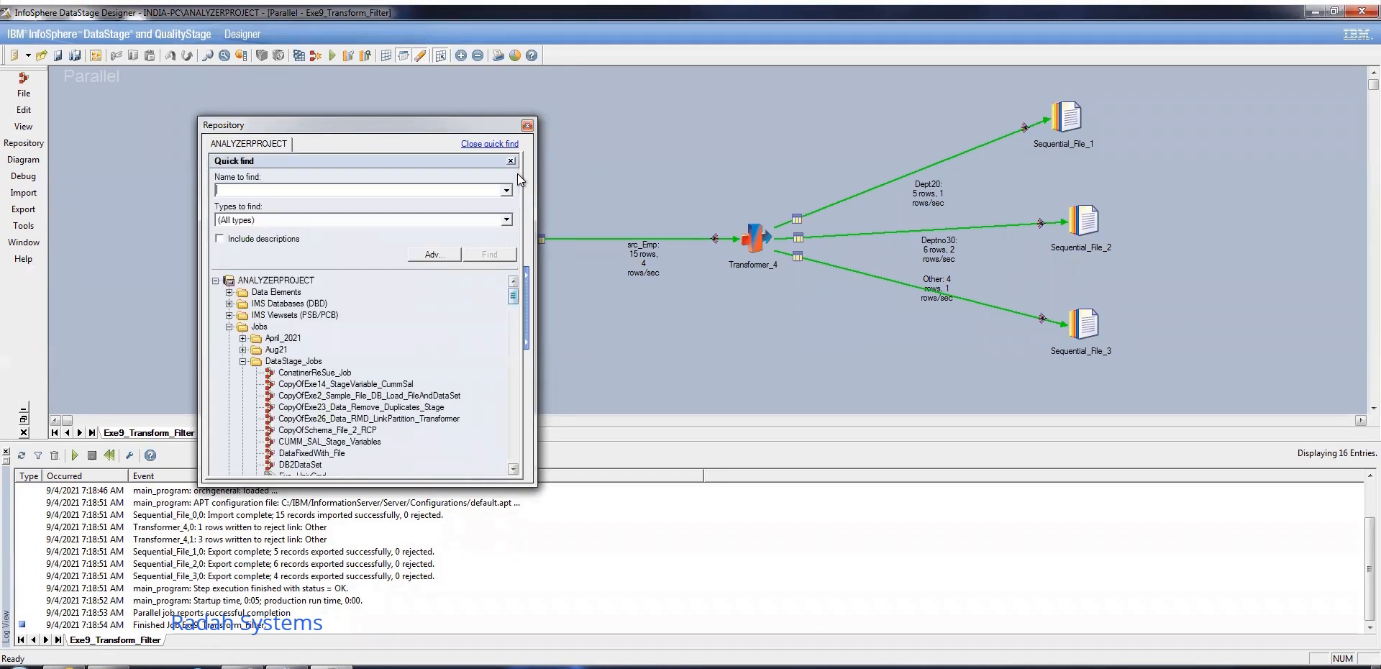
# - Search the project repository for objects matching *Concat*, and close the find and repository windows
pyautogui.write('1')
pyautogui.write('Concat')
pyautogui.write('*')
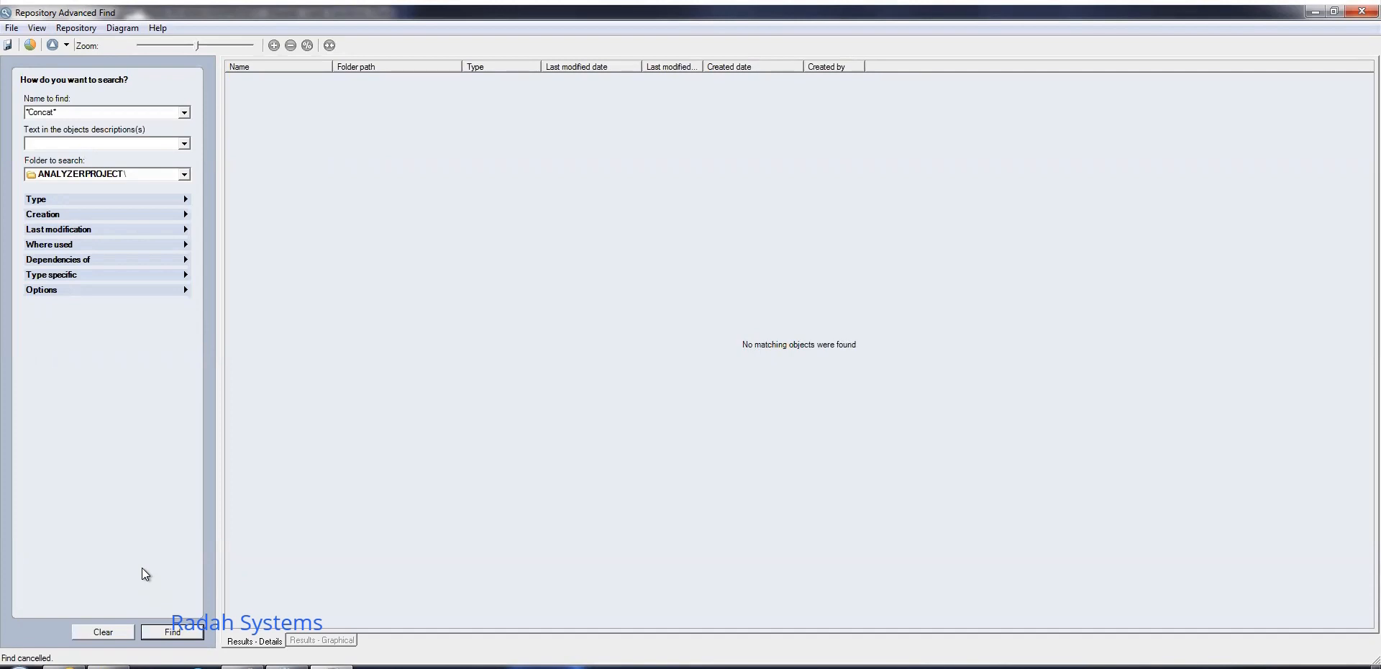
pyautogui.click(1336, 11)
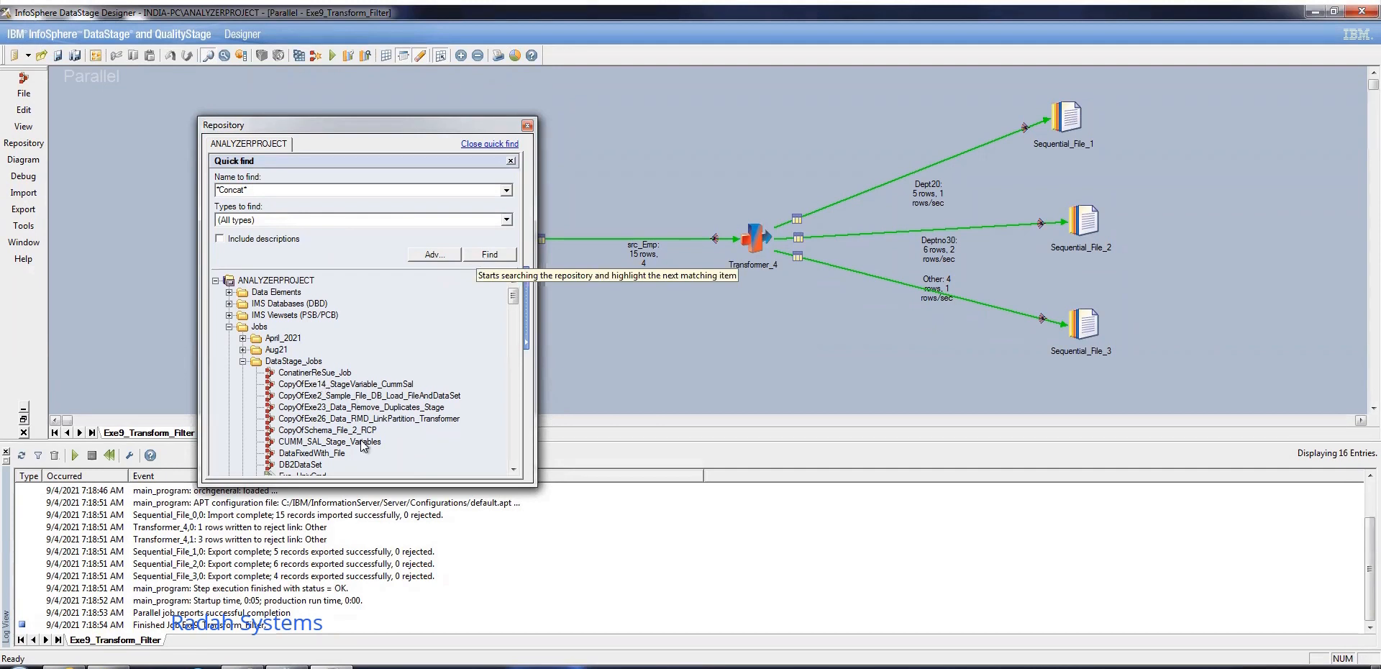
pyautogui.click(434, 256)
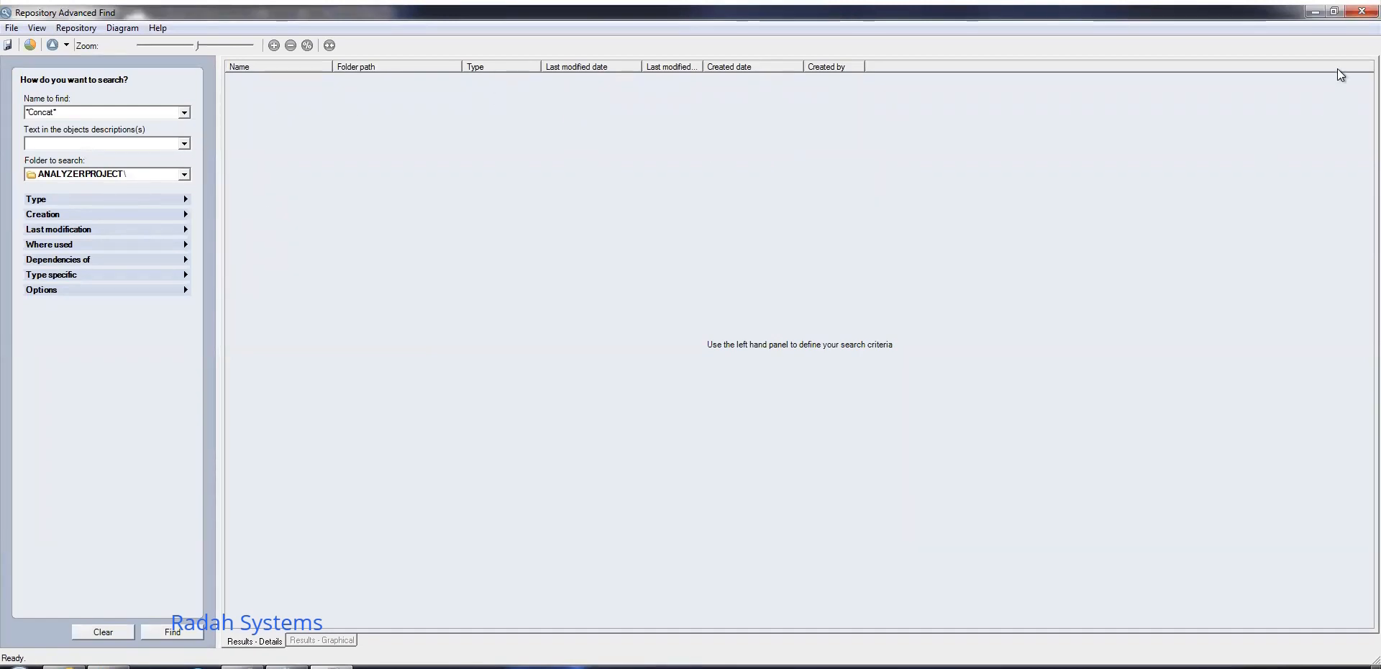
pyautogui.click(1338, 10)
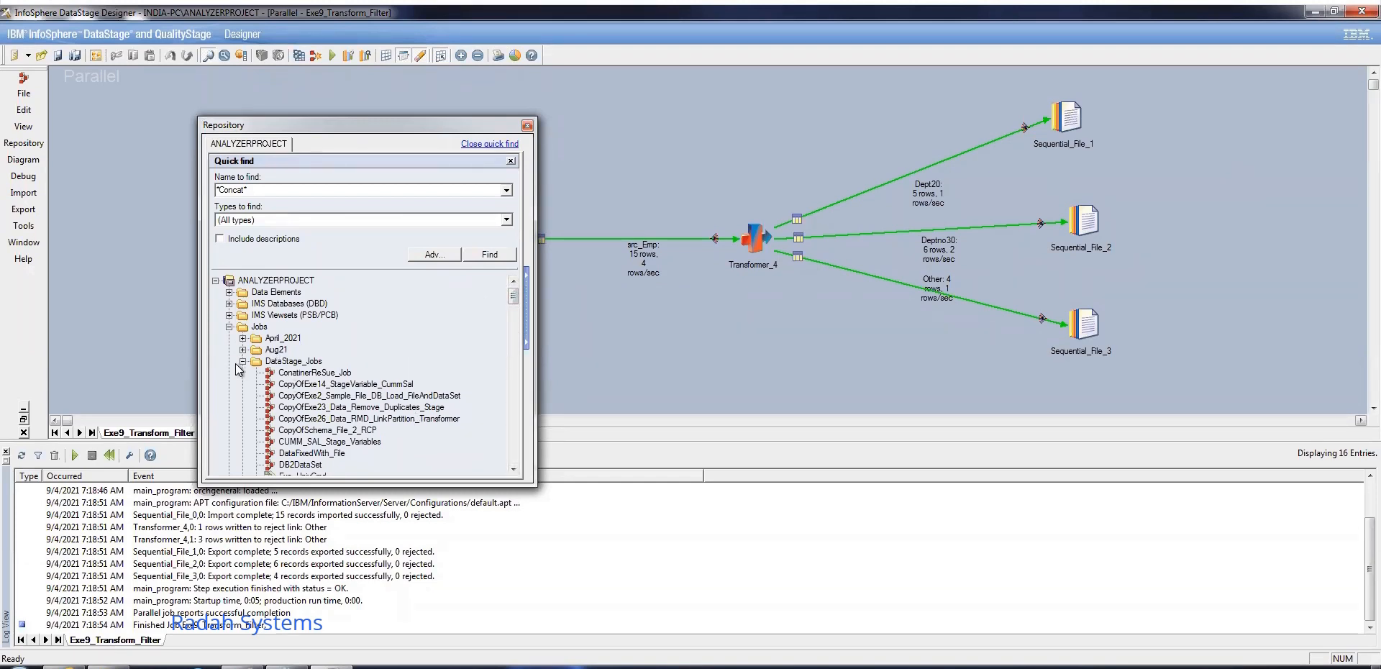
pyautogui.click(527, 125)
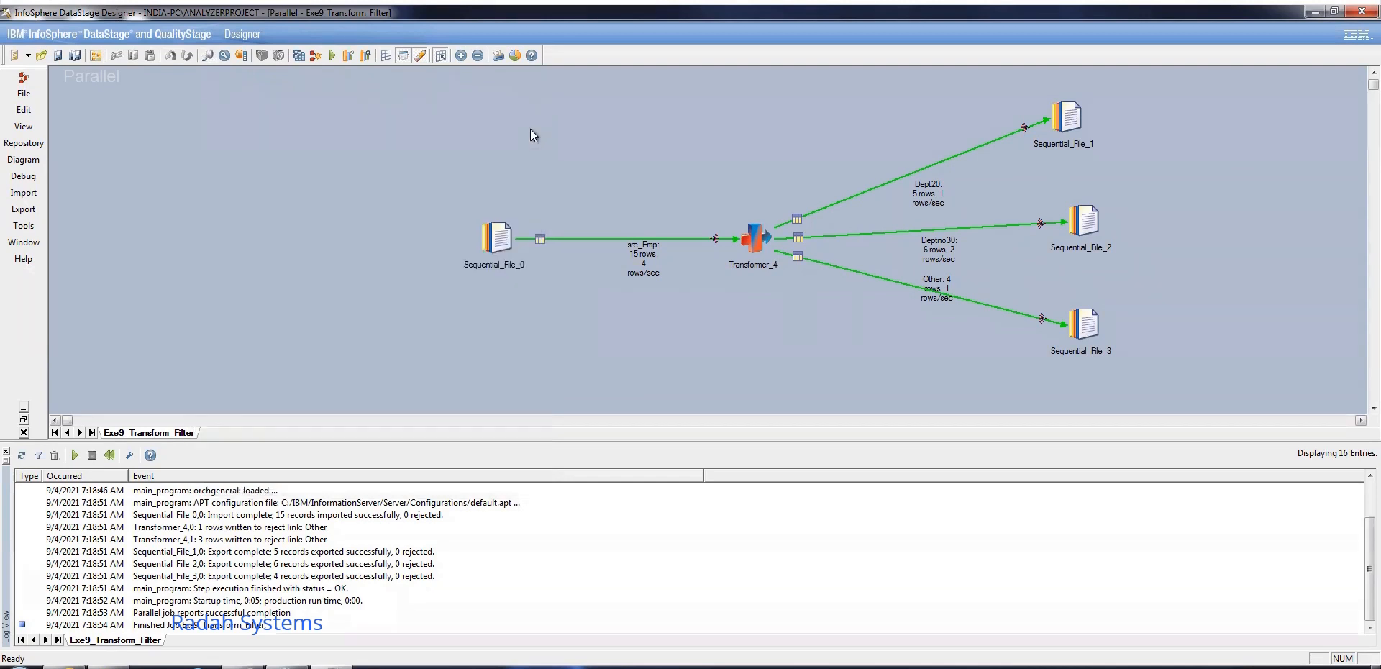
# - Create a new parallel job
pyautogui.click(14, 55)
pyautogui.click(479, 184)
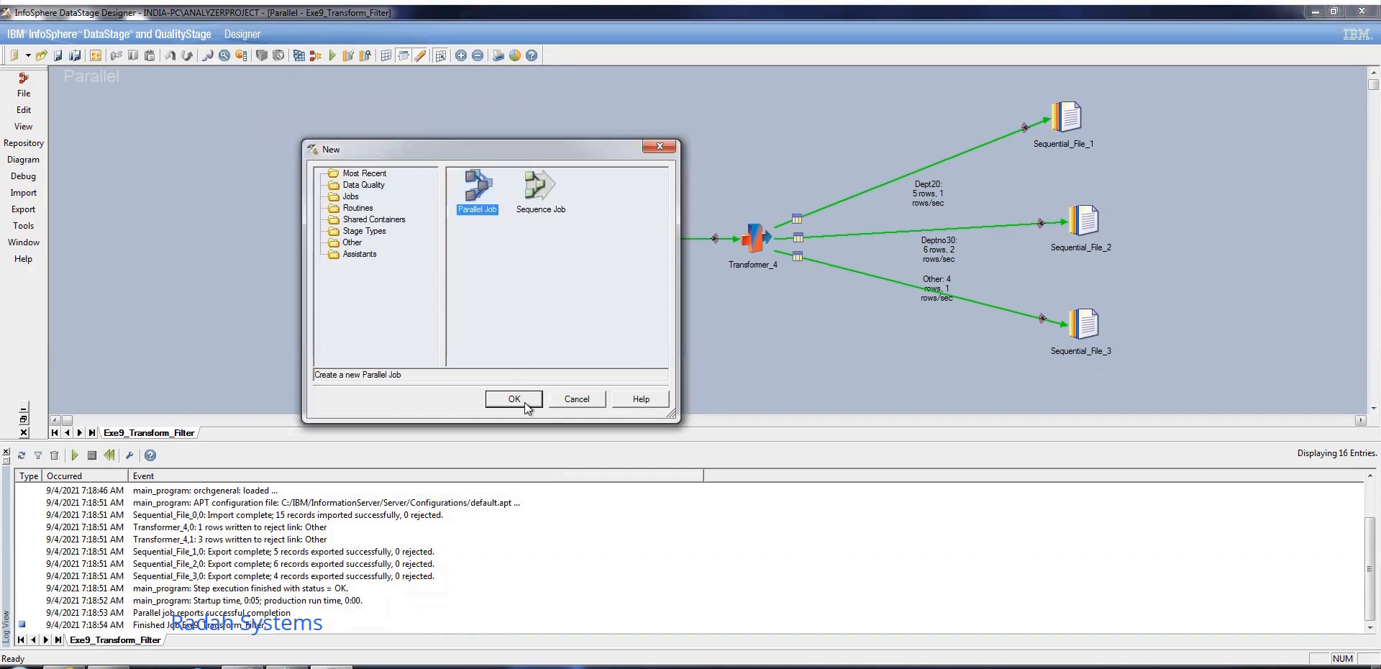
pyautogui.click(515, 399)
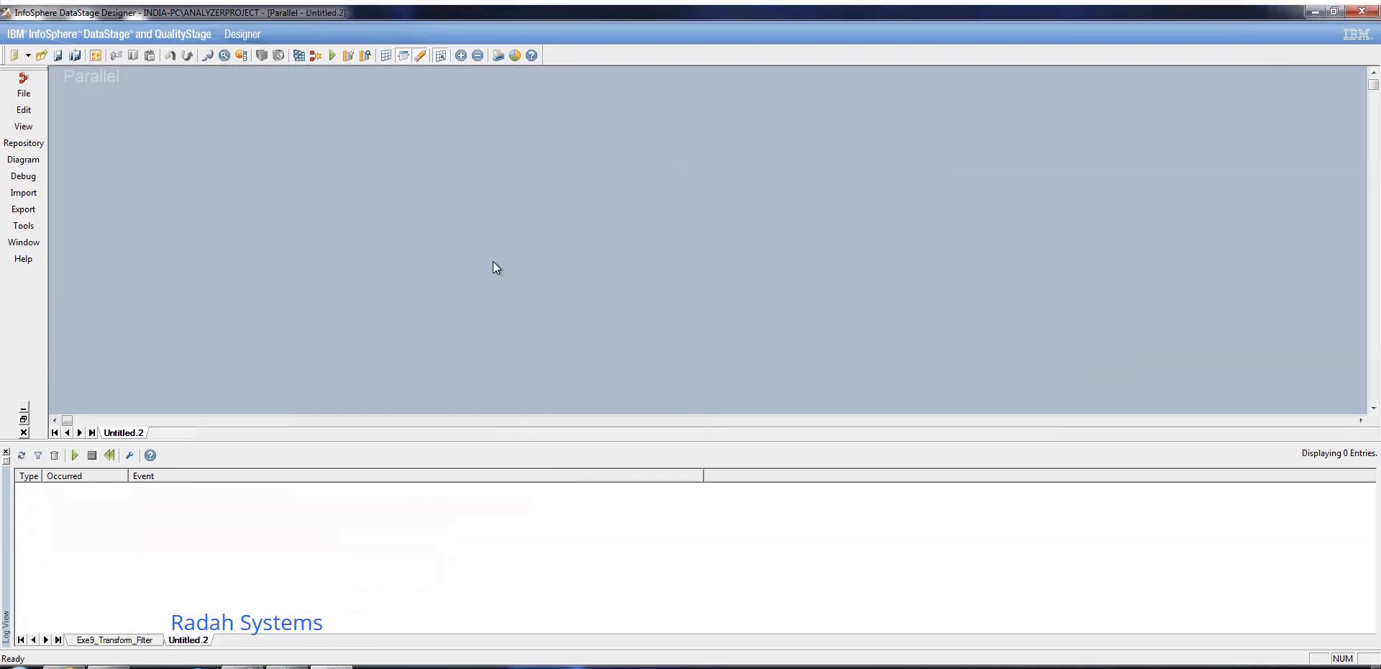
# - Switch to the file explorer and examine the columns and delimiter of the CONCAT_RM1 text file in C:\DS_SRC
pyautogui.click(108, 667)
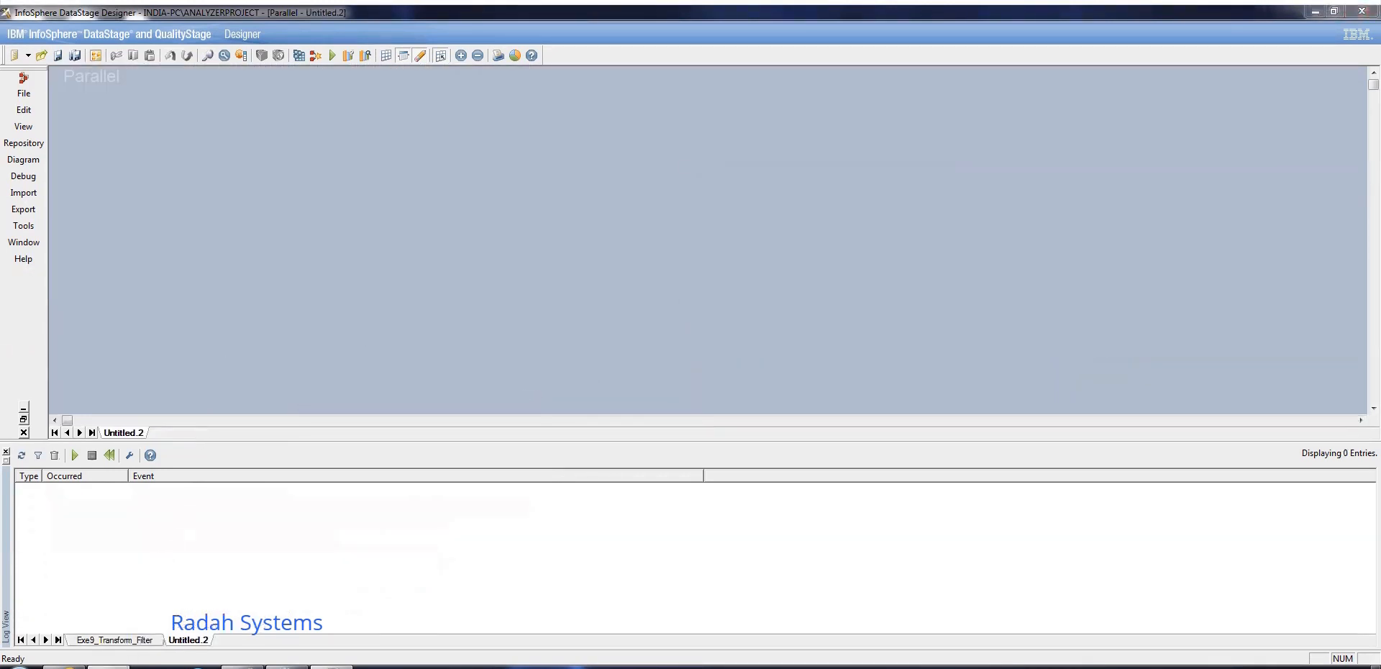
pyautogui.click(62, 265)
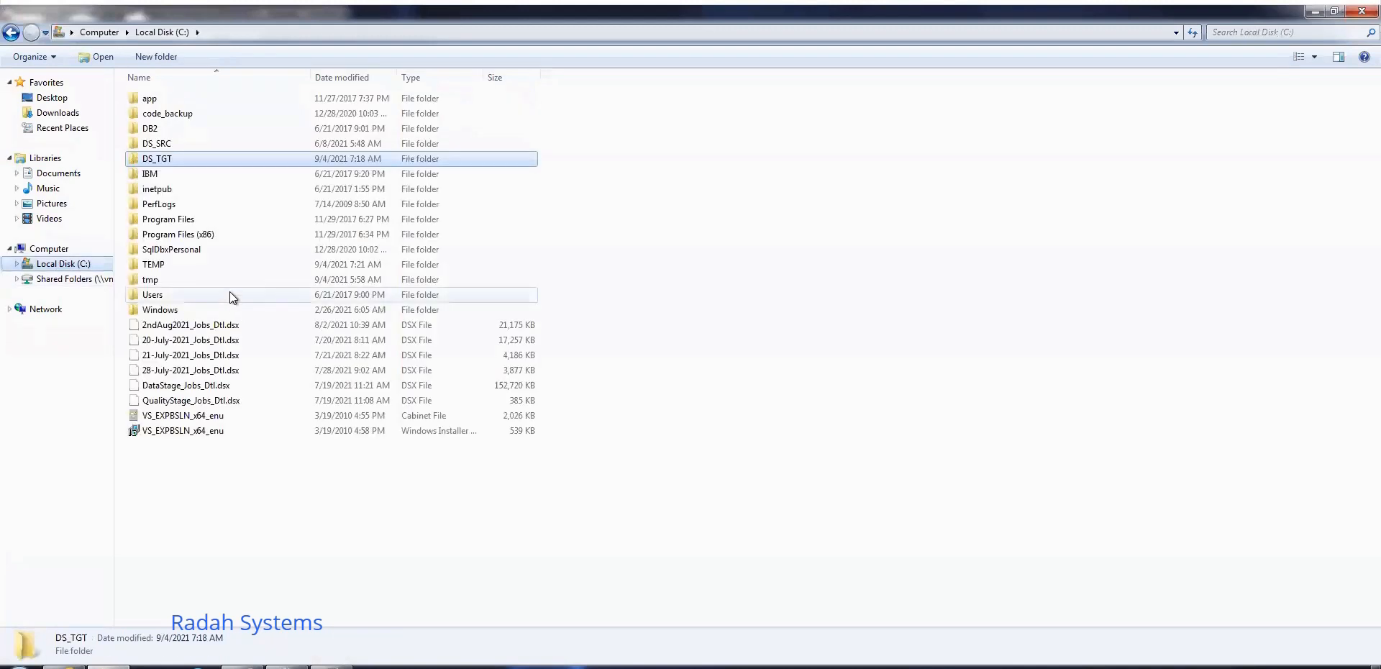
pyautogui.click(158, 143)
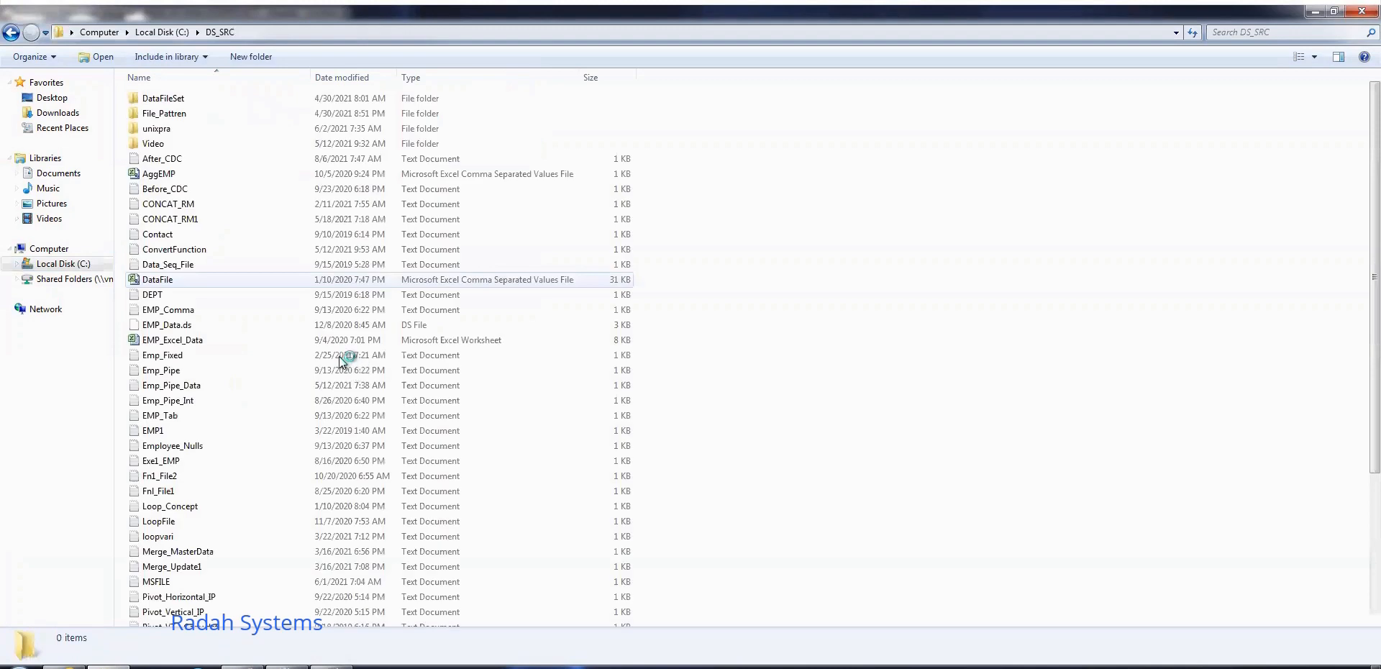
pyautogui.doubleClick(205, 218)
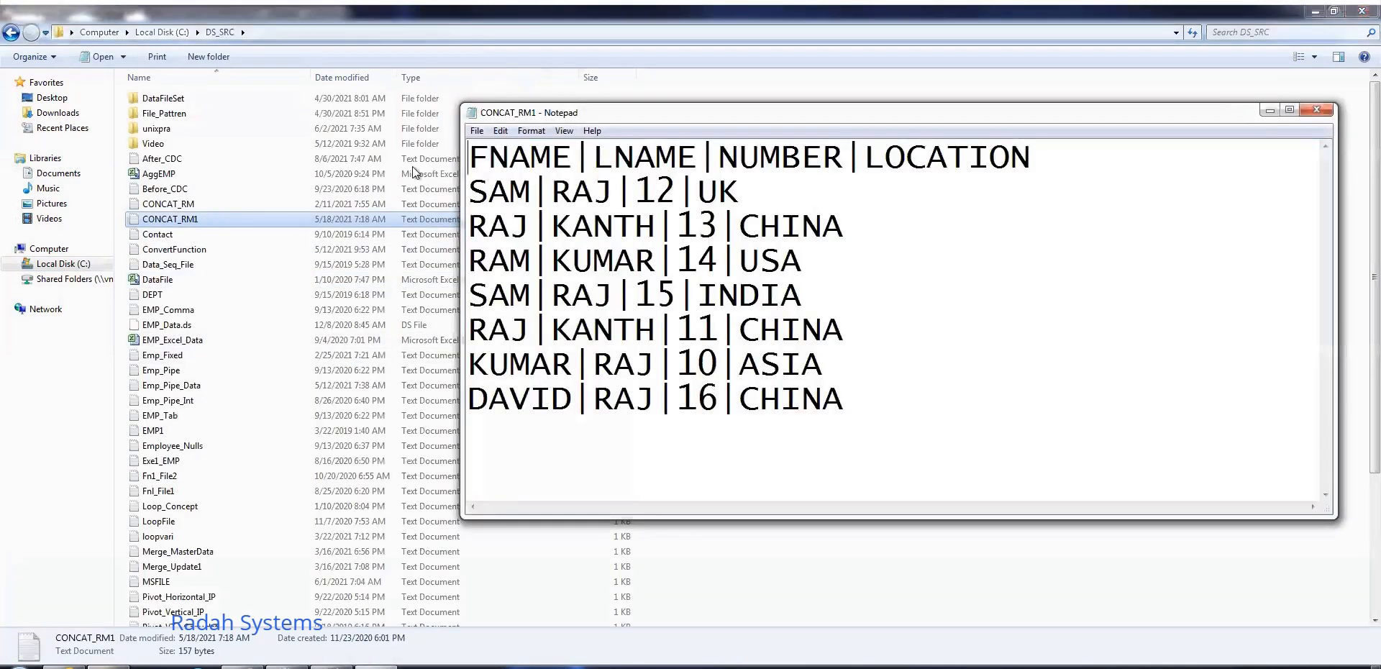
pyautogui.click(1321, 110)
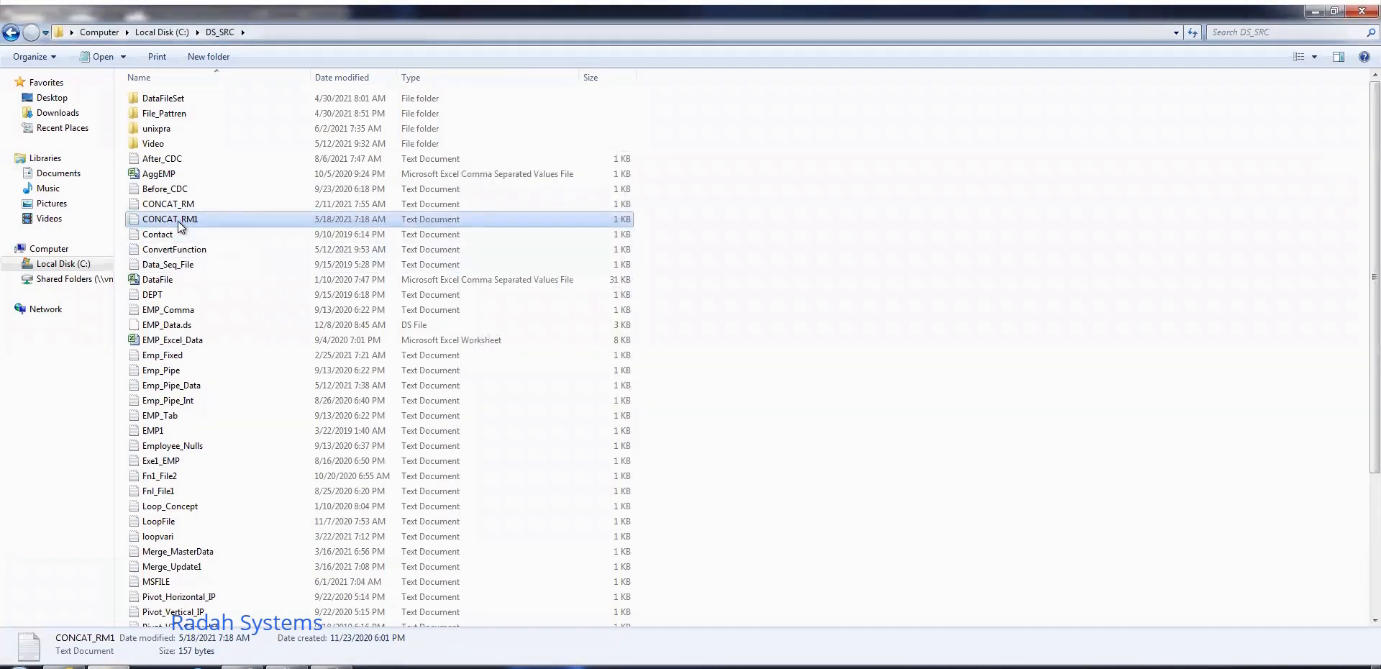
pyautogui.click(198, 245)
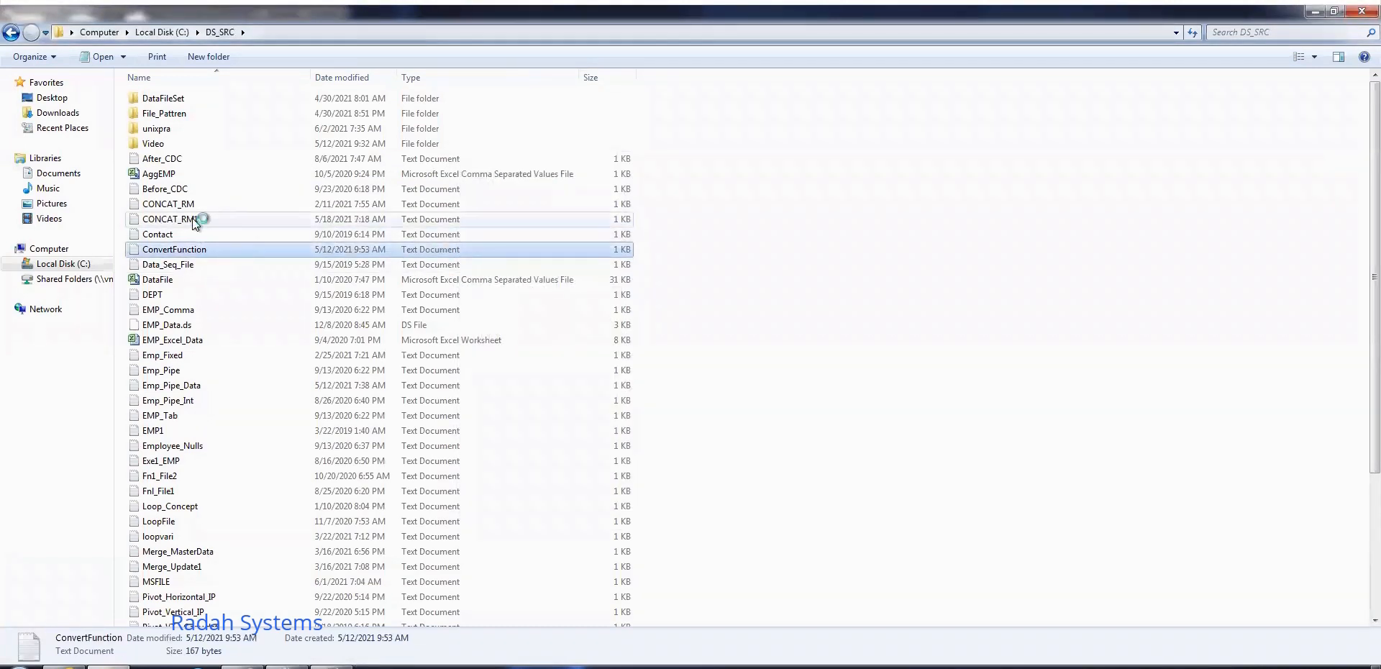
pyautogui.doubleClick(192, 219)
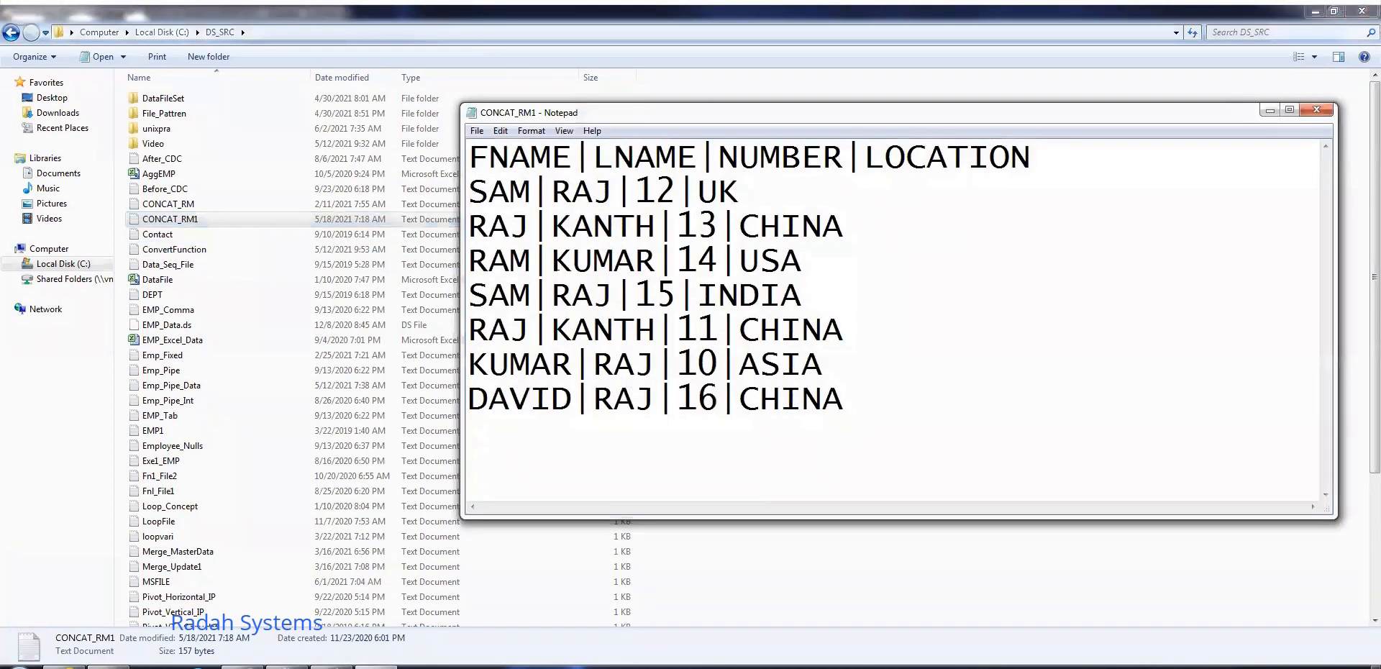
pyautogui.click(1317, 109)
# - Return to DataStage Designer, show the stage palette and place a Transformer stage in the middle of the empty job canvas
pyautogui.click(336, 667)
pyautogui.click(27, 129)
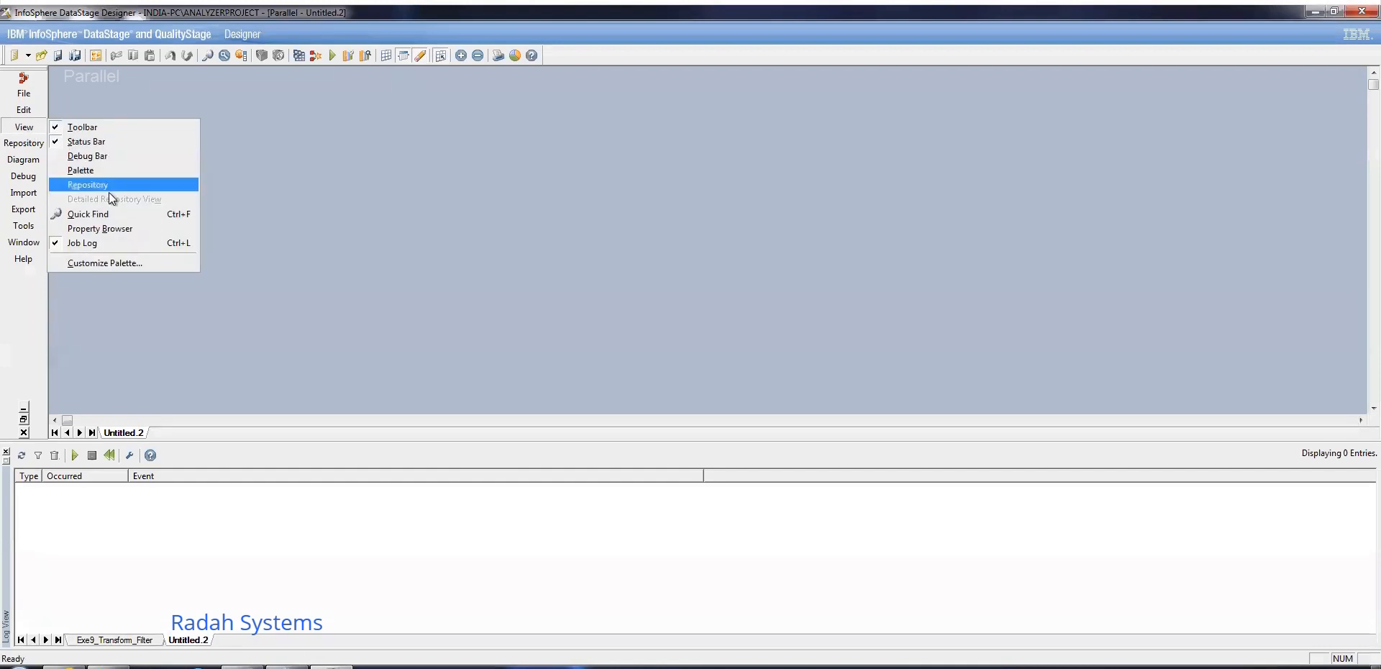
pyautogui.click(278, 180)
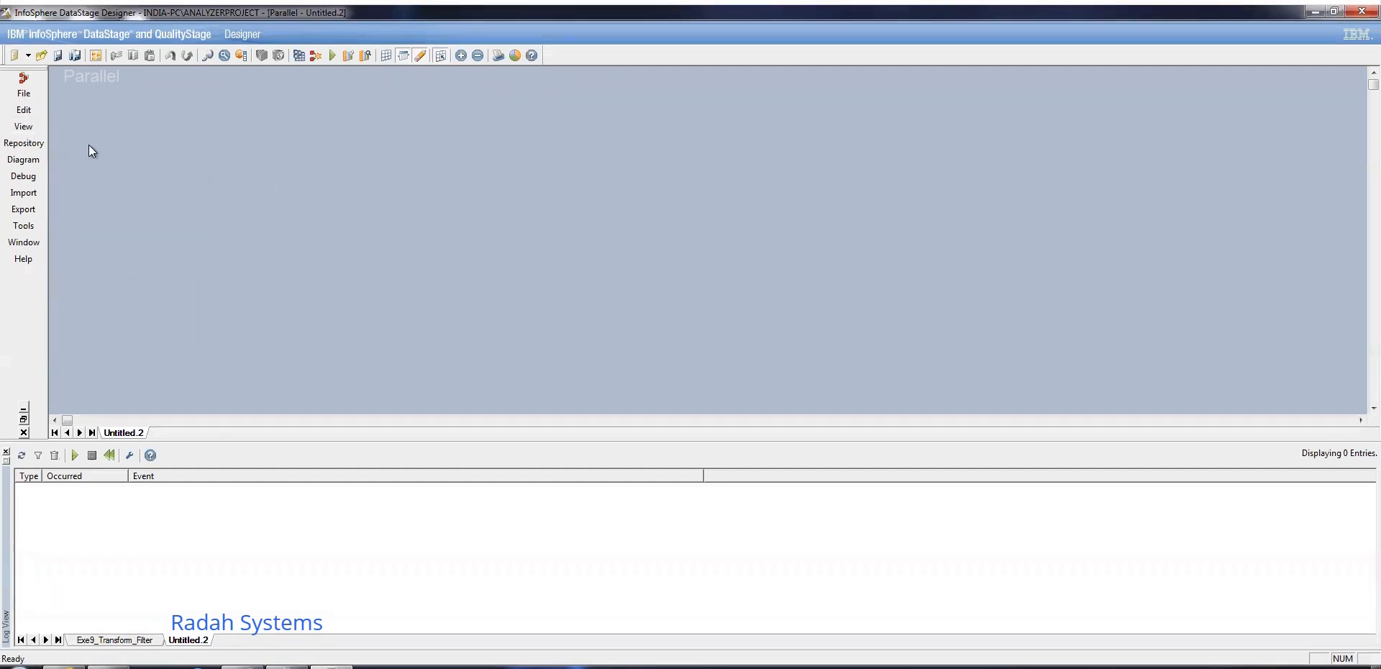
pyautogui.click(25, 127)
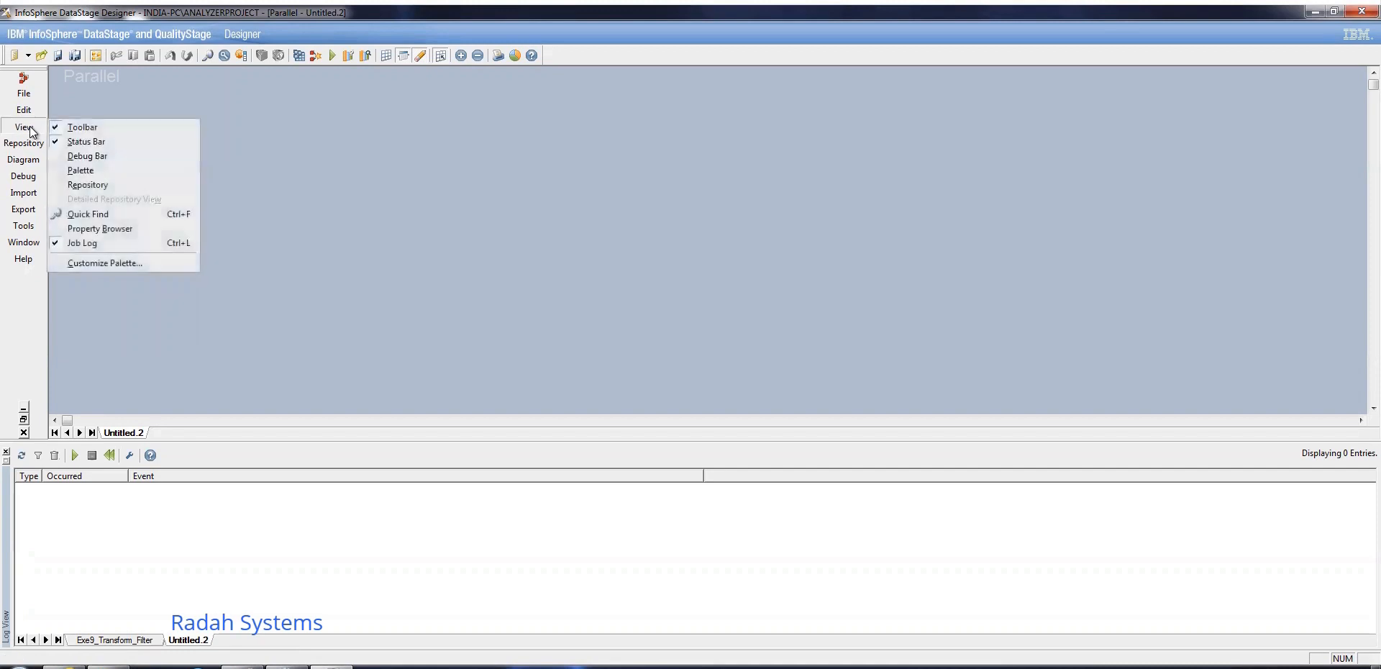
pyautogui.click(110, 171)
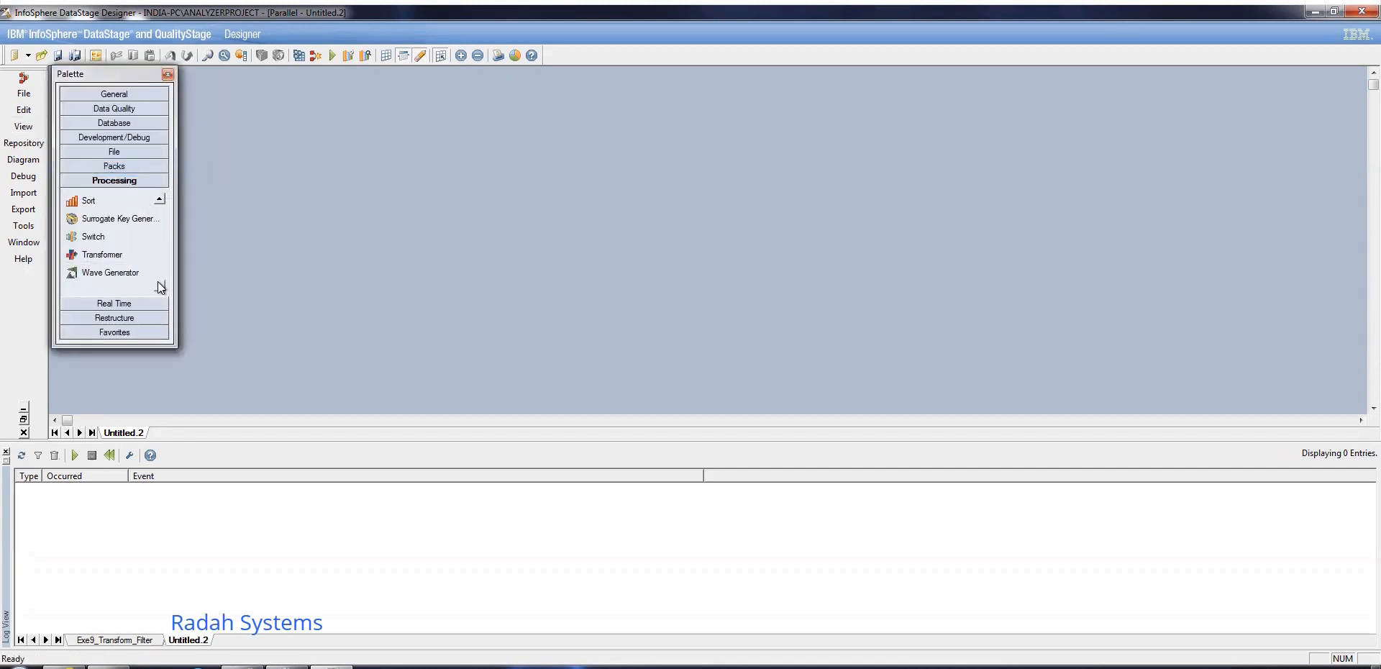
pyautogui.click(159, 199)
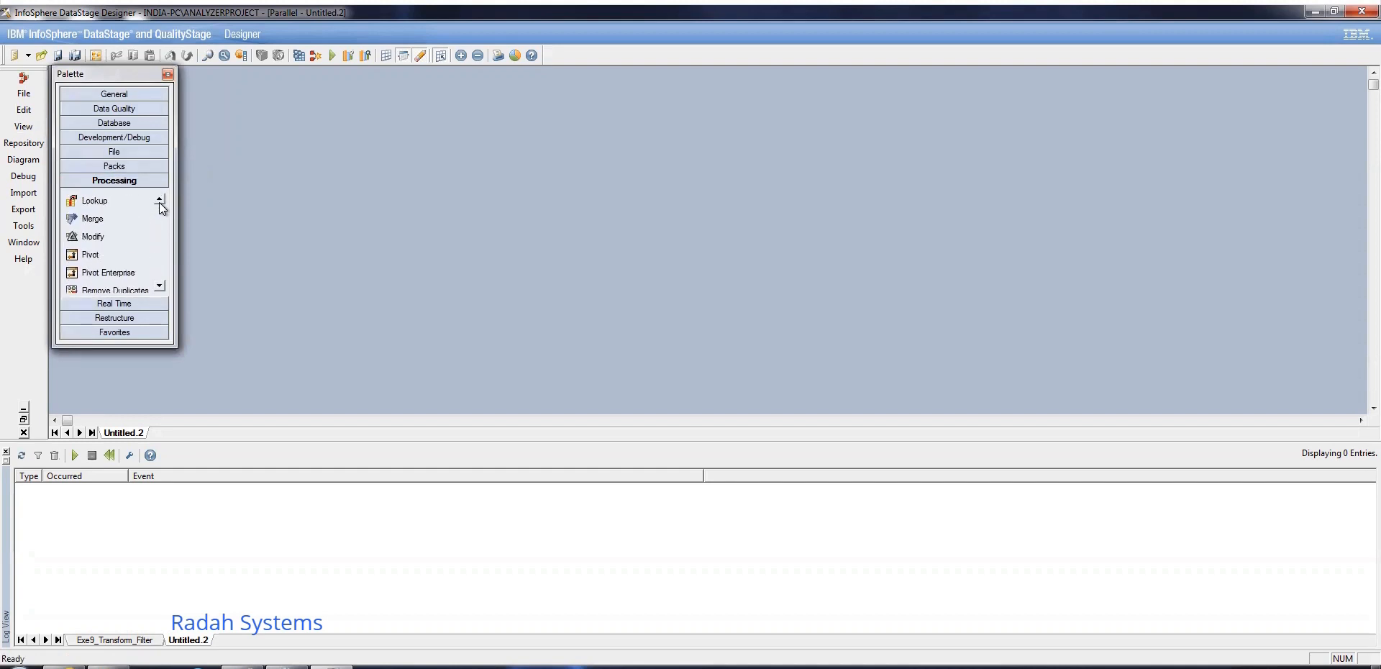
pyautogui.click(160, 287)
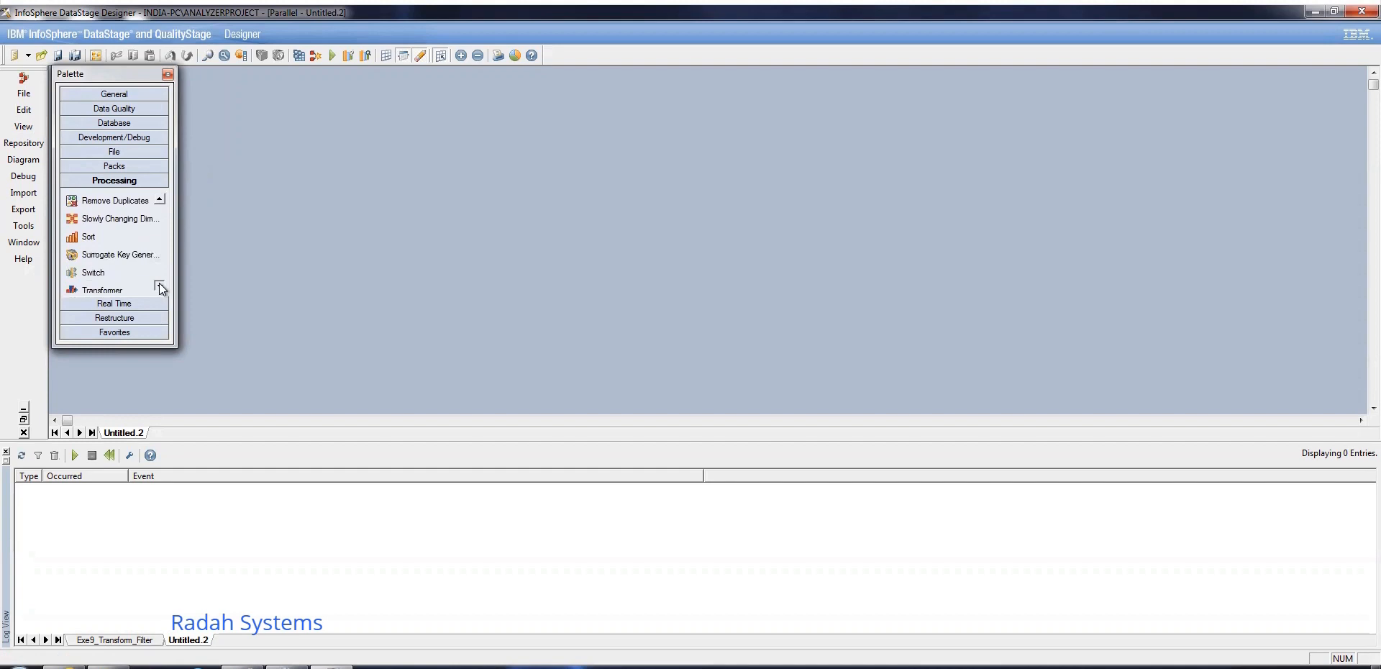
pyautogui.moveTo(119, 258); pyautogui.dragTo(553, 228)
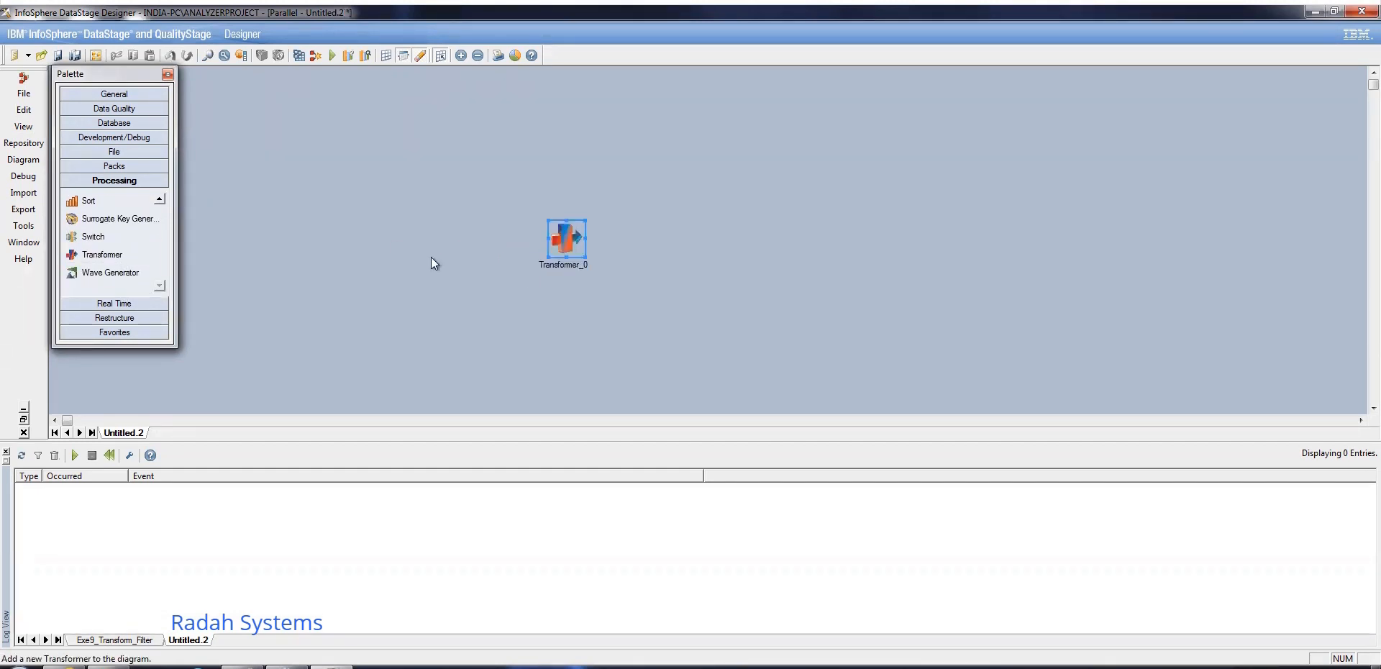
# - Add a Sequential File stage on each side of the Transformer and link the source file through the Transformer to the target file
pyautogui.click(123, 151)
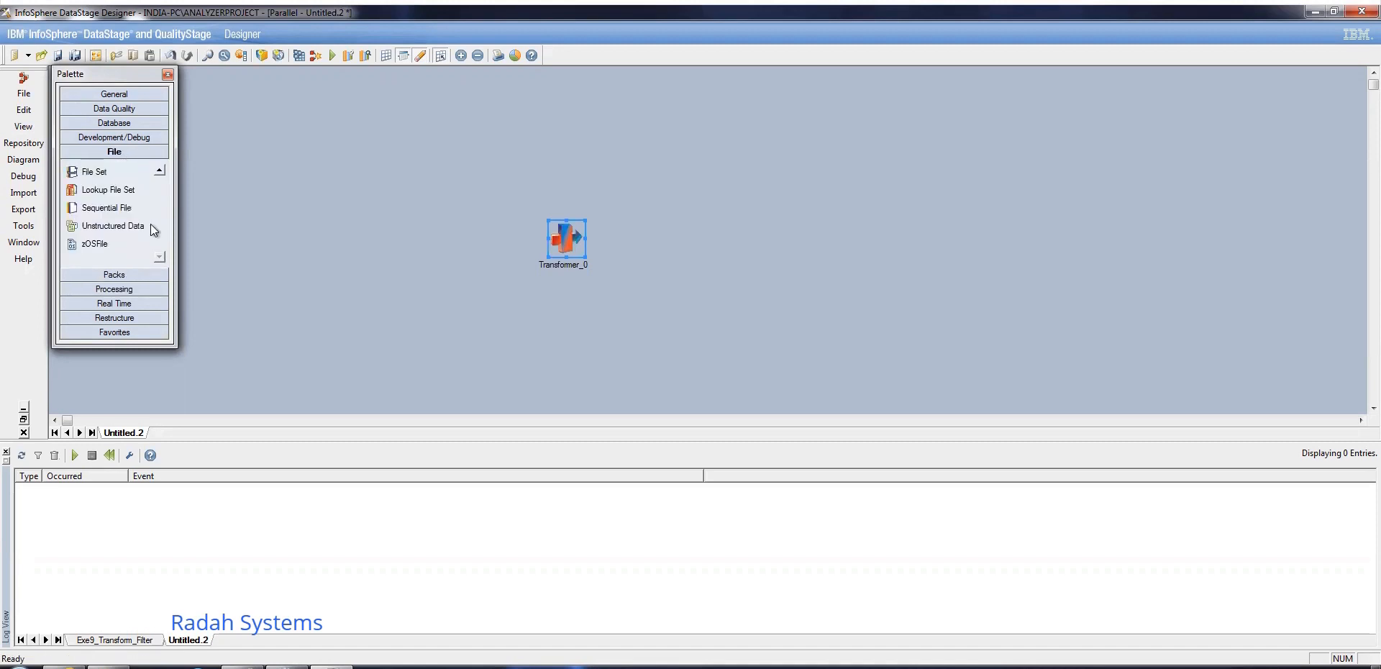
pyautogui.moveTo(135, 209); pyautogui.dragTo(327, 226)
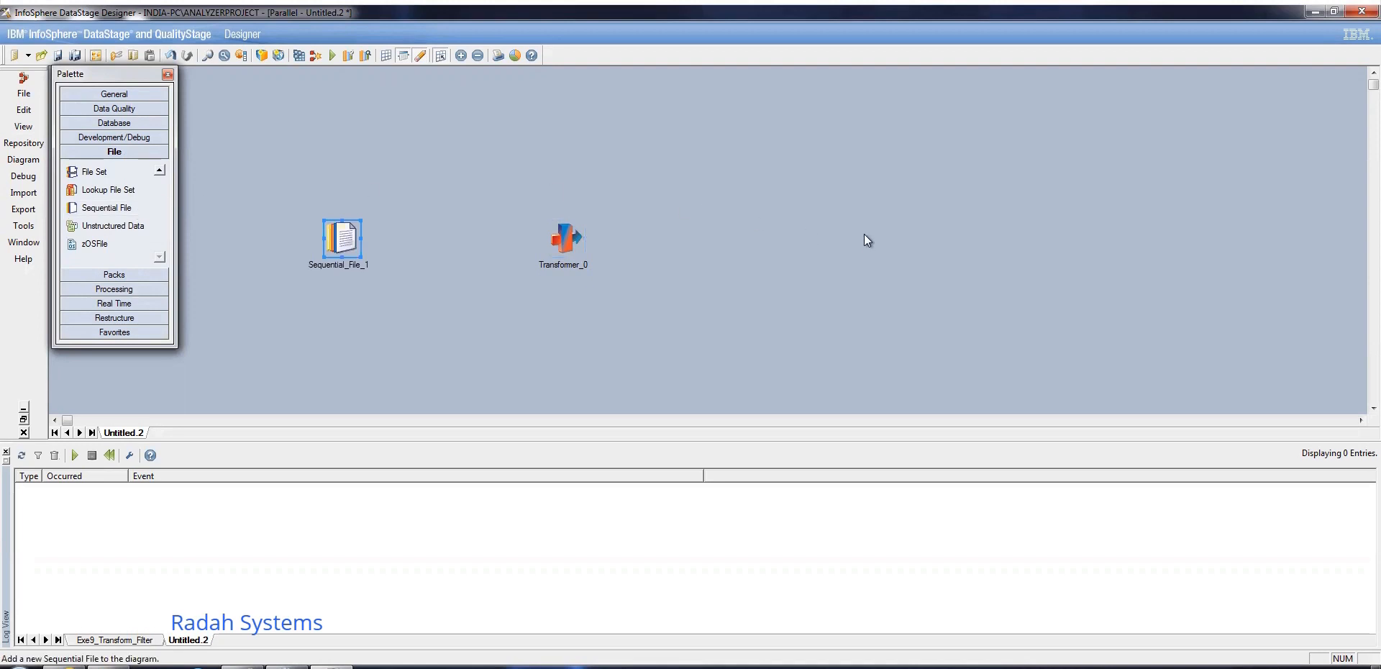
pyautogui.moveTo(127, 208); pyautogui.dragTo(790, 219)
pyautogui.click(365, 279)
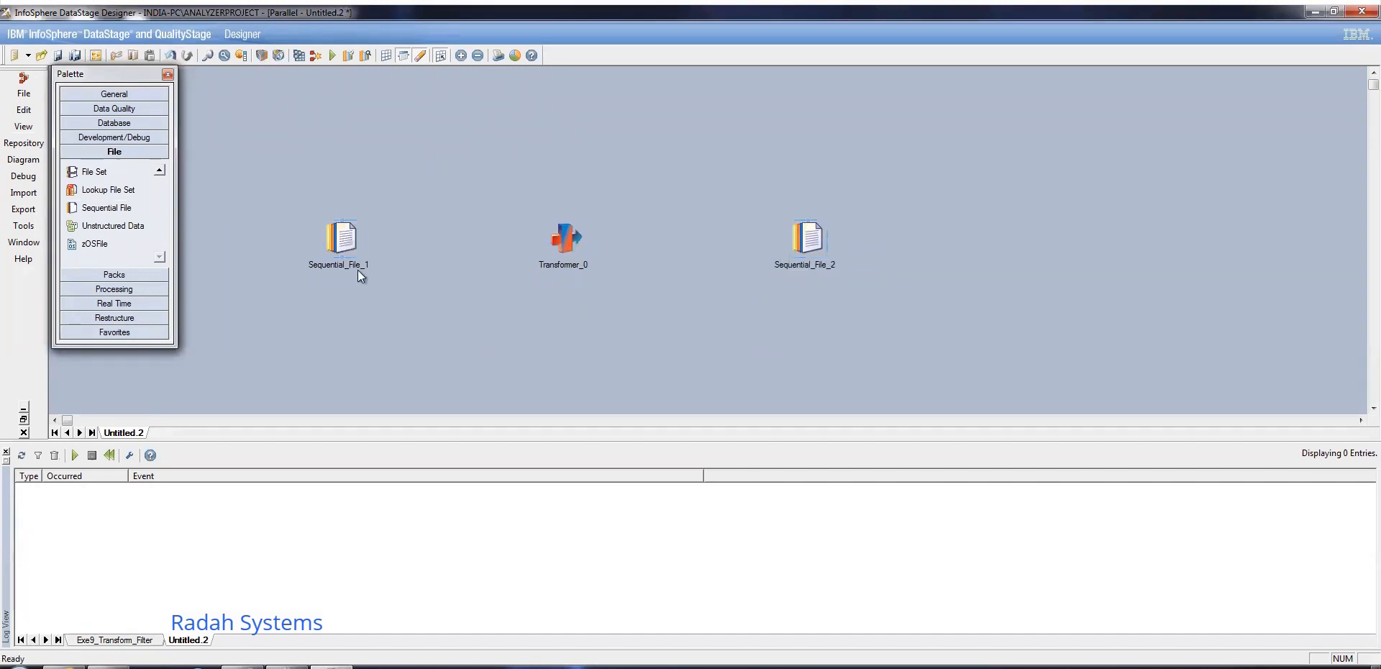
pyautogui.moveTo(352, 243); pyautogui.dragTo(810, 249)
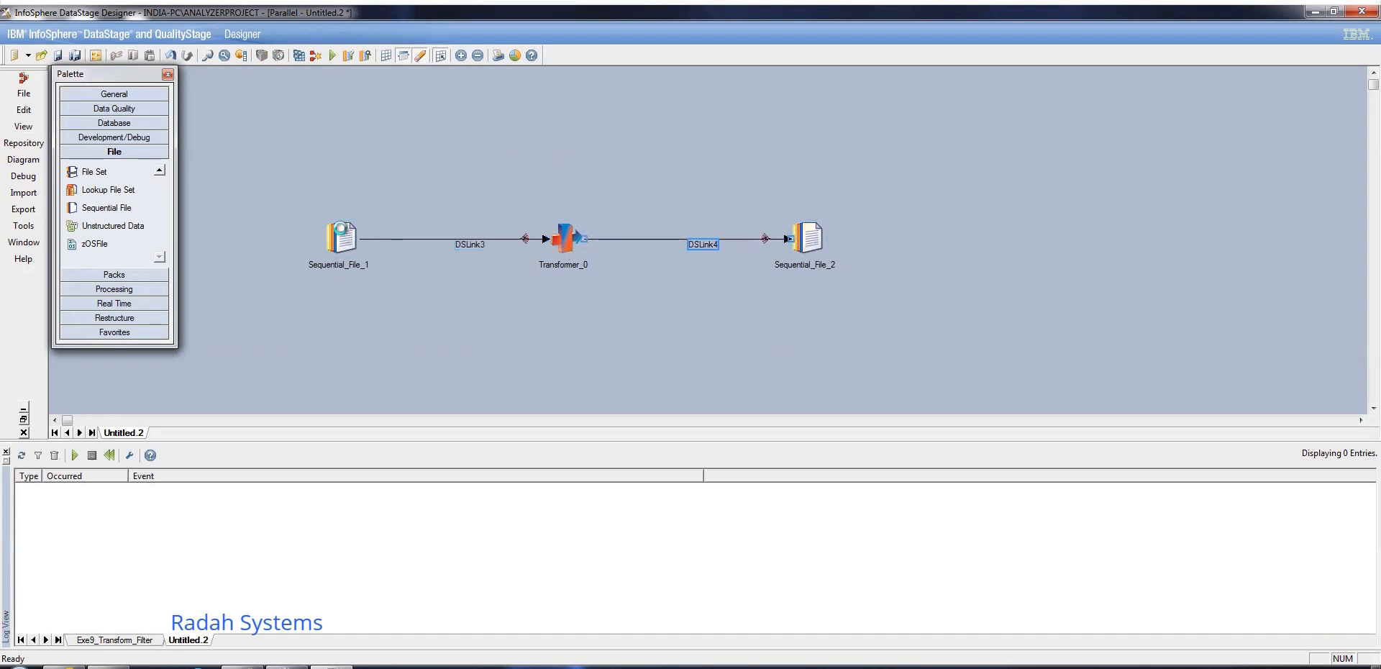
# - Open the source Sequential File stage's properties and set its file to C:\DS_SRC\CONCAT_RM1.txt by browsing the server
pyautogui.click(342, 238)
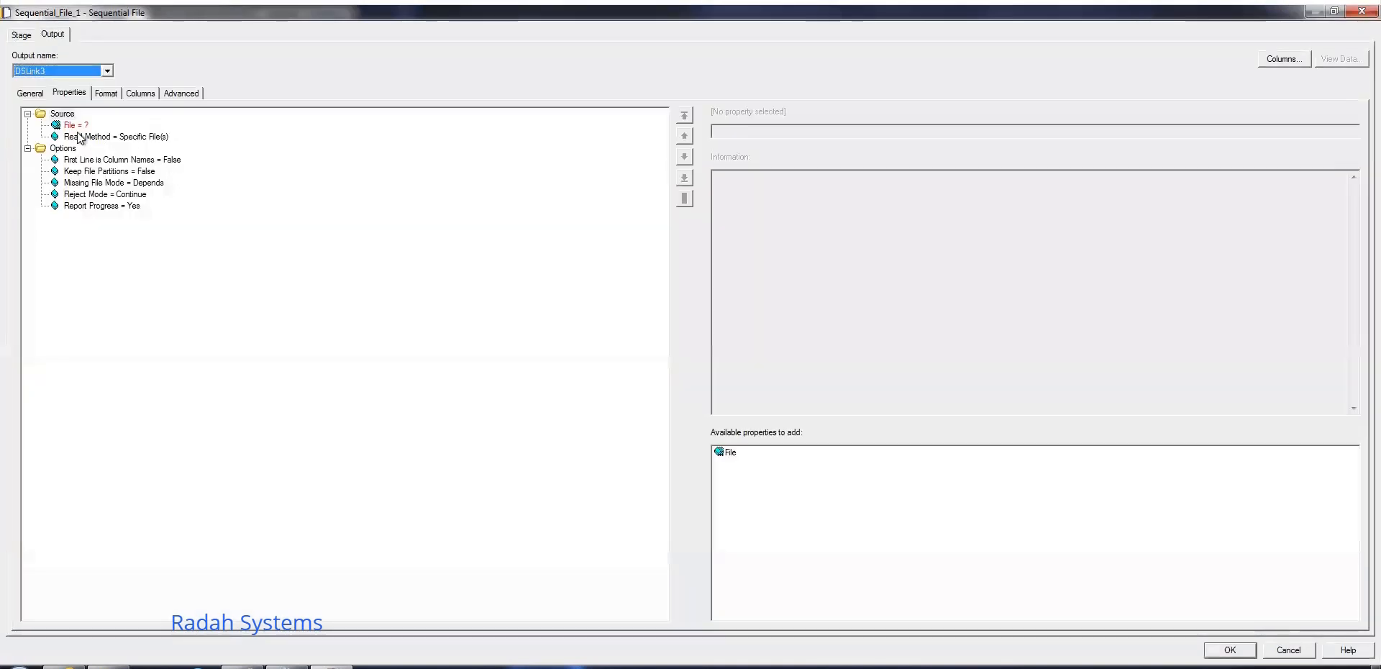
pyautogui.click(75, 137)
pyautogui.click(75, 126)
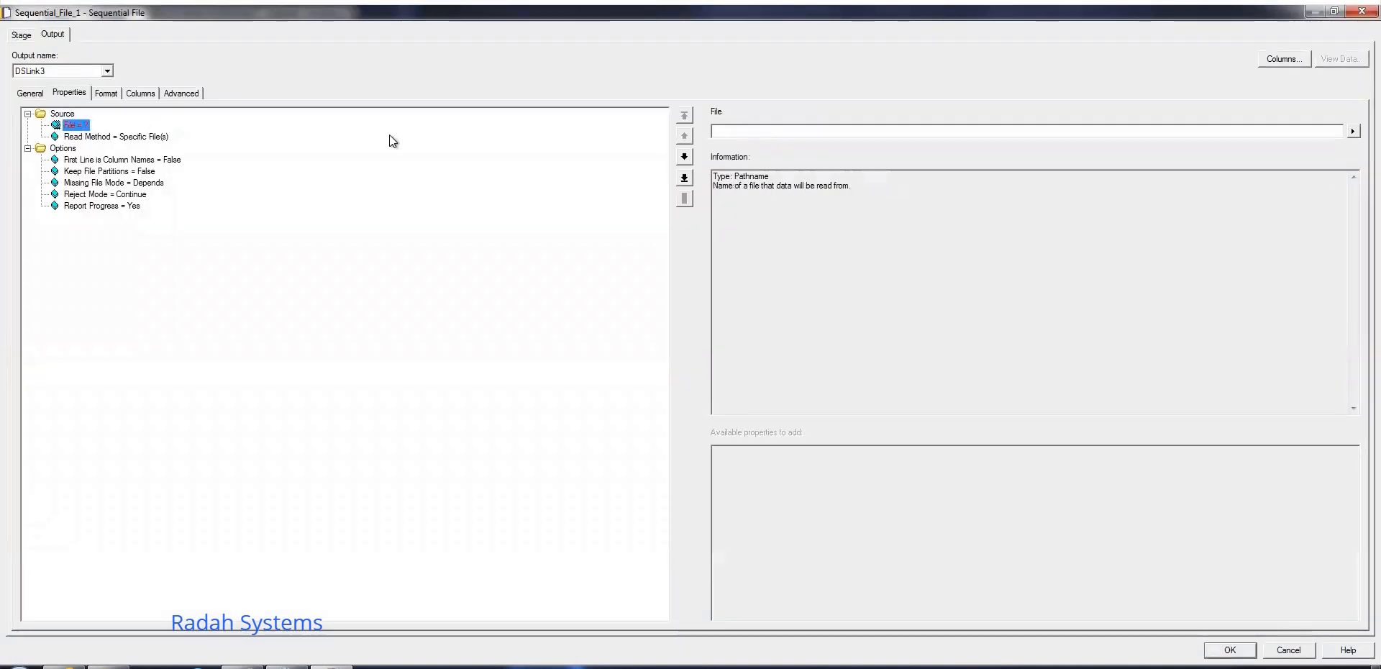
pyautogui.click(1353, 131)
pyautogui.click(1301, 163)
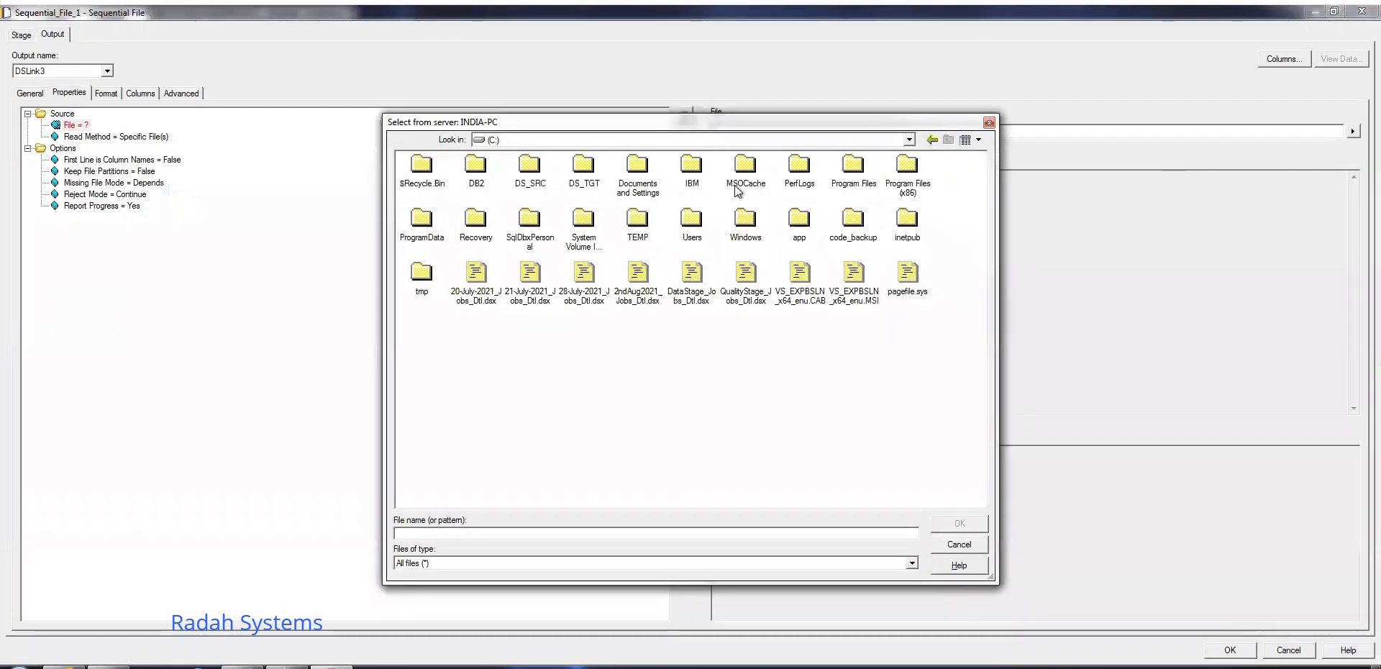
pyautogui.click(532, 167)
pyautogui.doubleClick(534, 169)
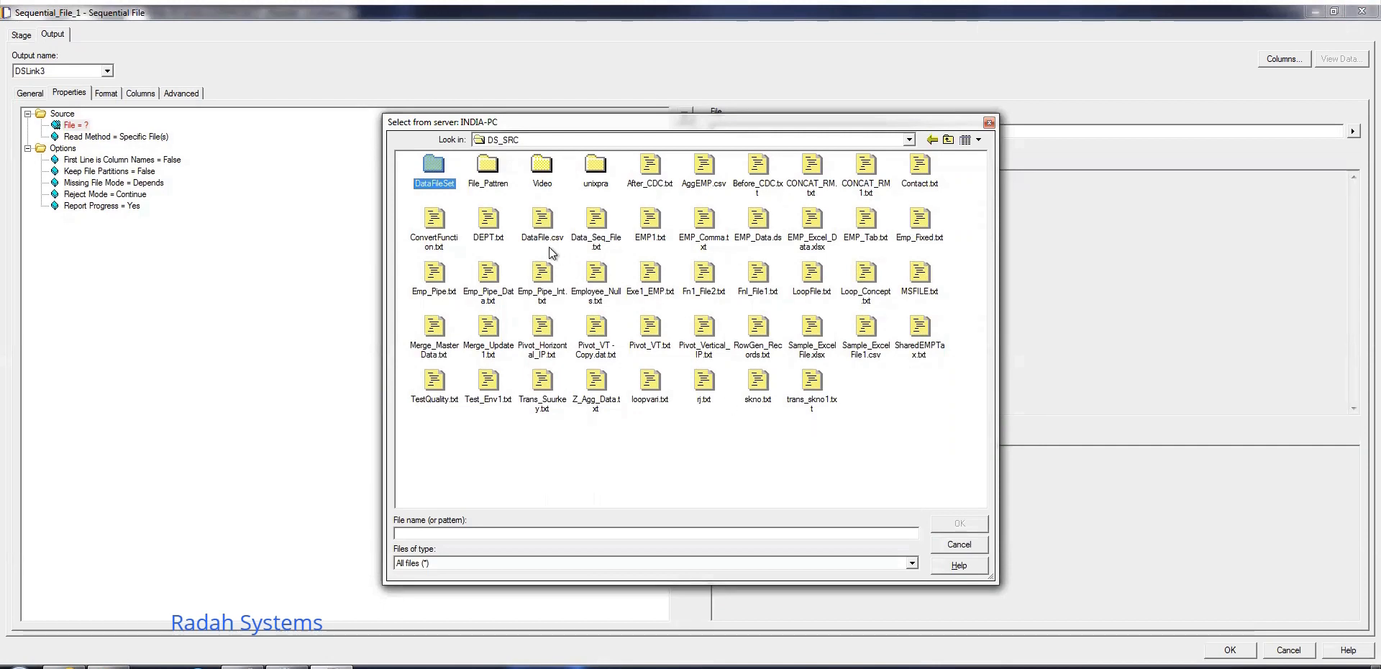
pyautogui.click(863, 169)
pyautogui.click(968, 523)
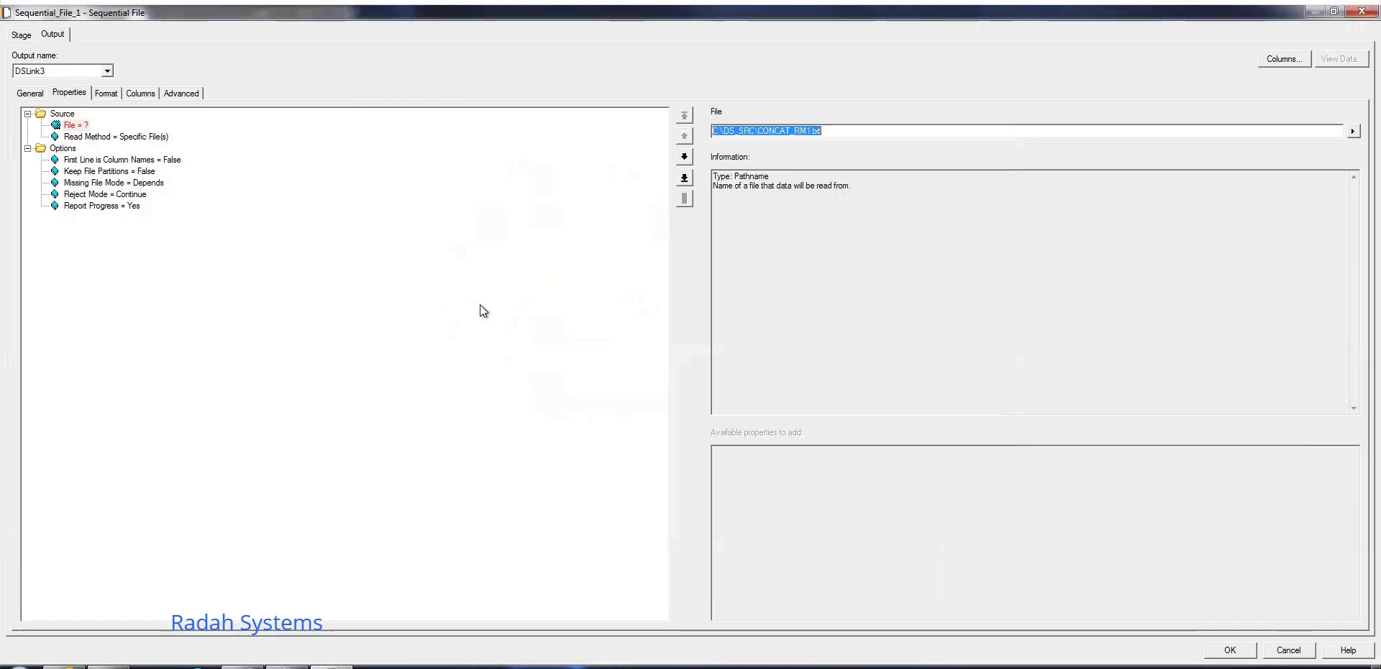
# - Set the source file's First Line is Column Names option to True
pyautogui.click(162, 138)
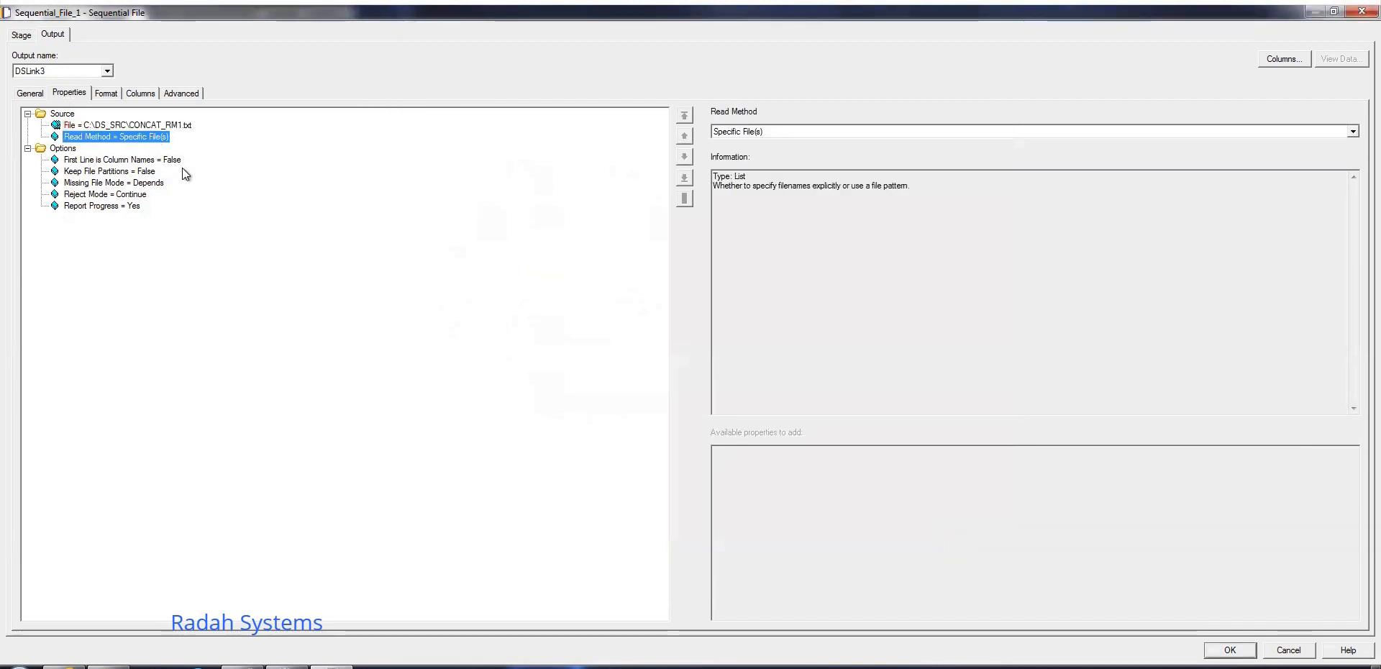
pyautogui.click(177, 160)
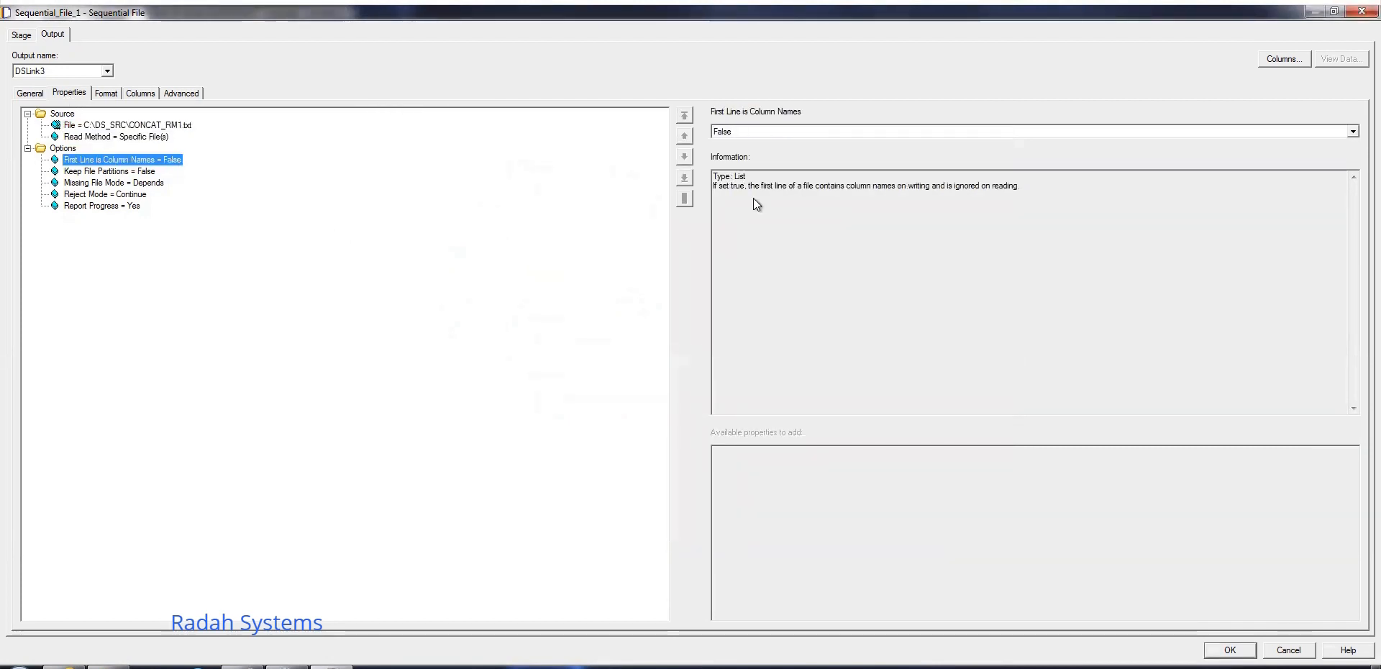
pyautogui.click(1341, 133)
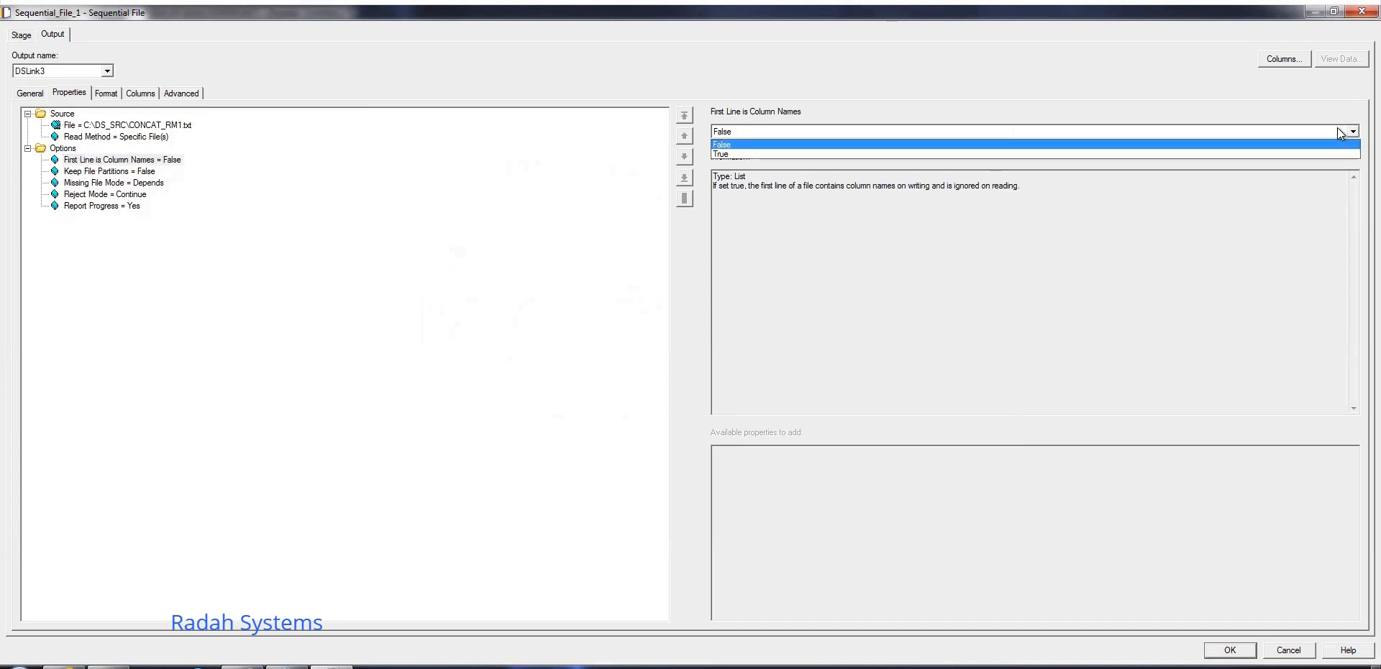
pyautogui.click(783, 154)
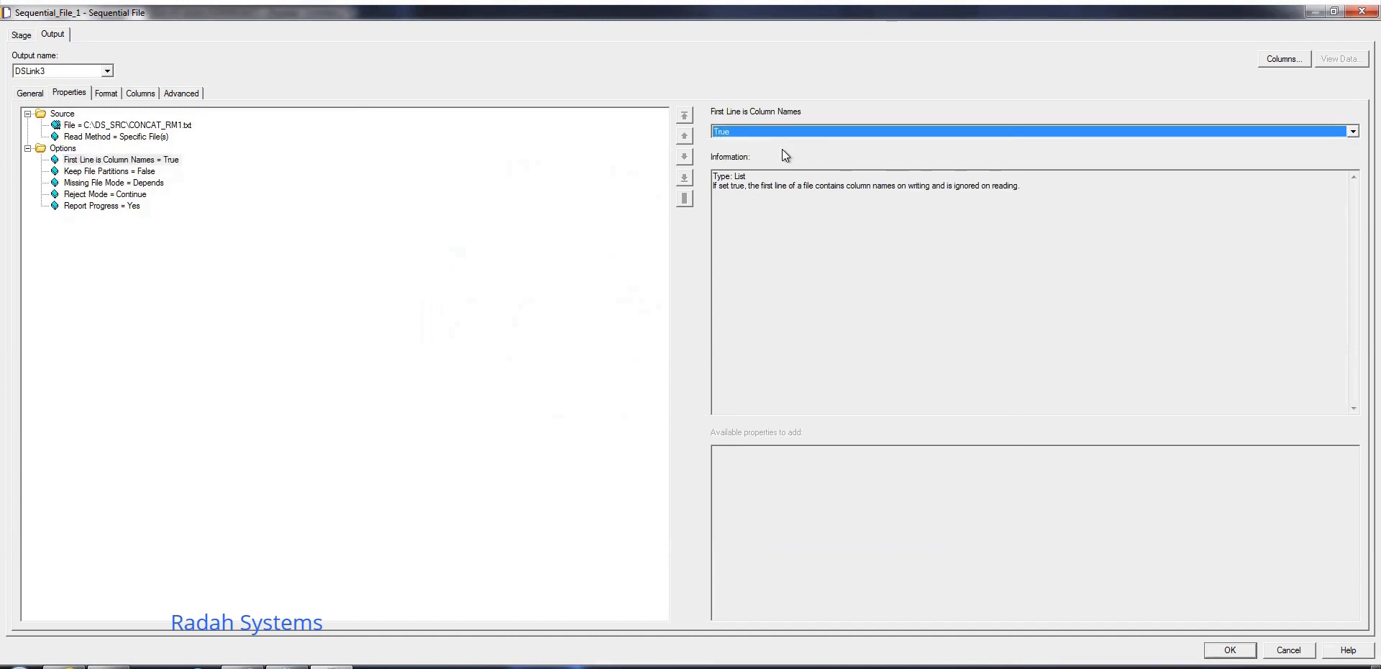
# - In the source file's format, remove the Quote property and add a Null field value of '' to the field defaults
pyautogui.click(117, 96)
pyautogui.click(106, 168)
pyautogui.press('Delete')
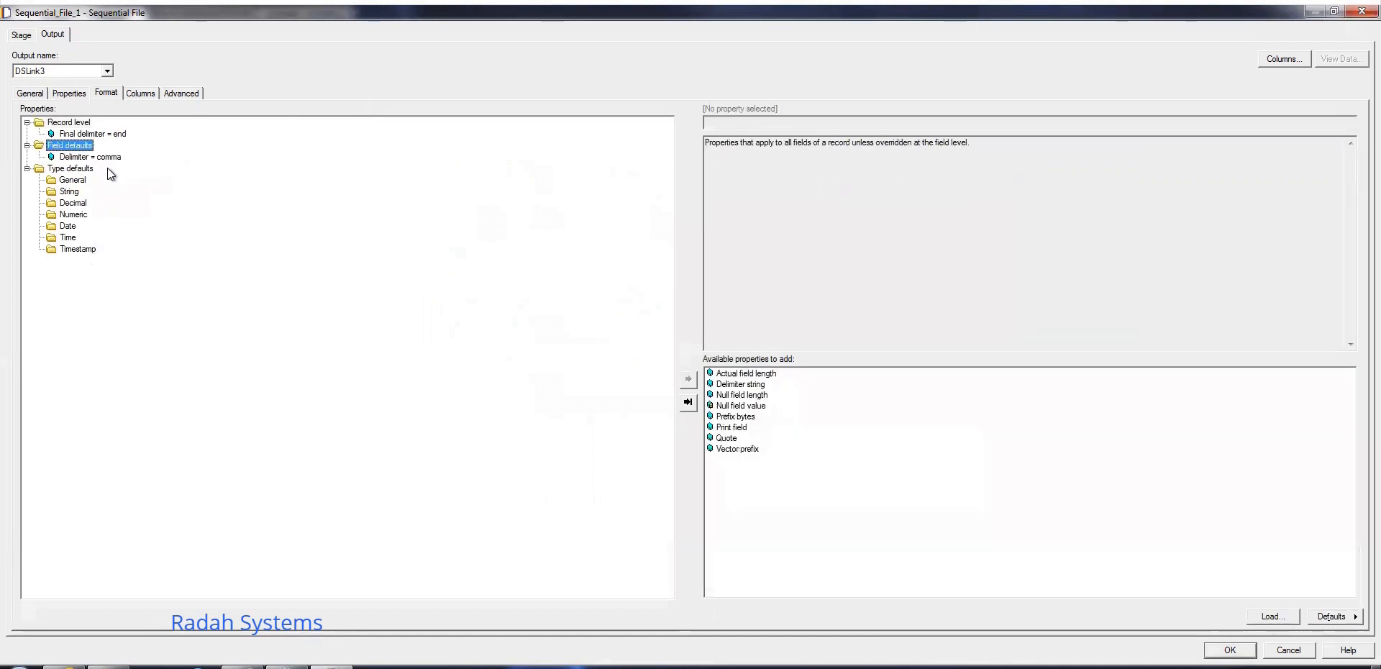
pyautogui.doubleClick(741, 405)
pyautogui.click(758, 123)
pyautogui.write("'")
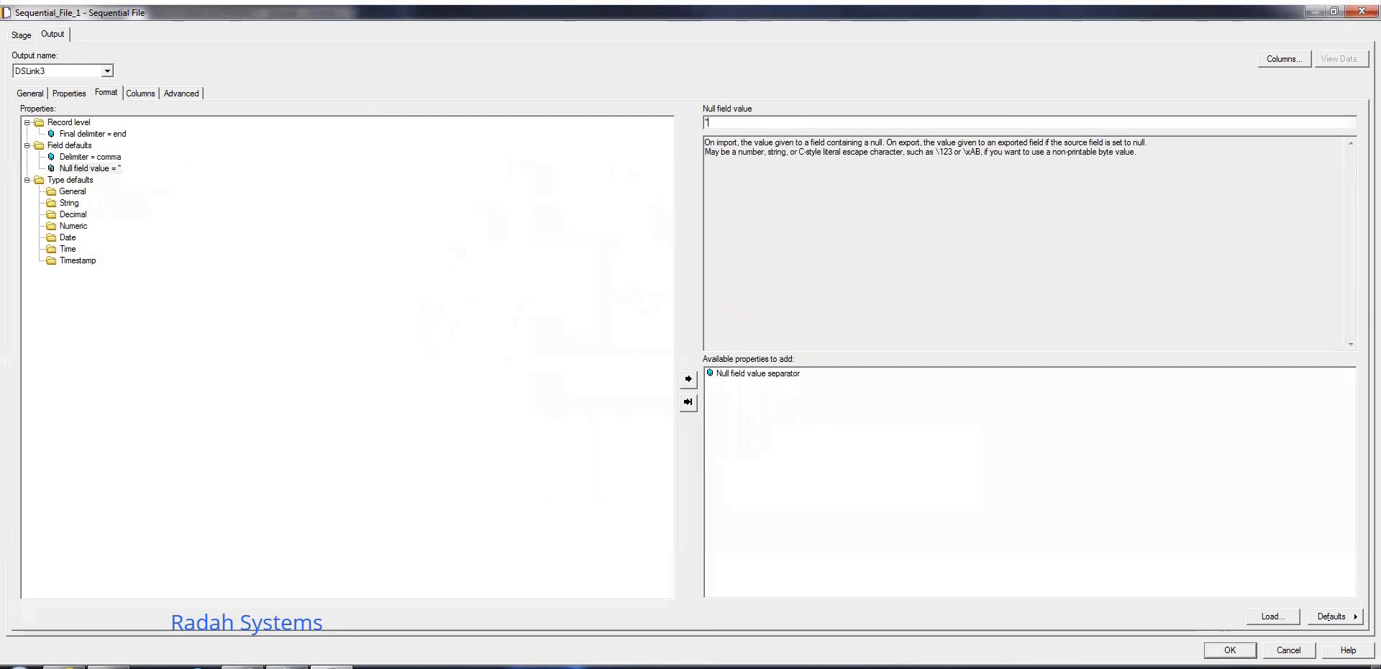
# - Load all columns from the Sequential\DS_SRC\CONCAT_RM1.txt table definition into the source stage
pyautogui.click(141, 93)
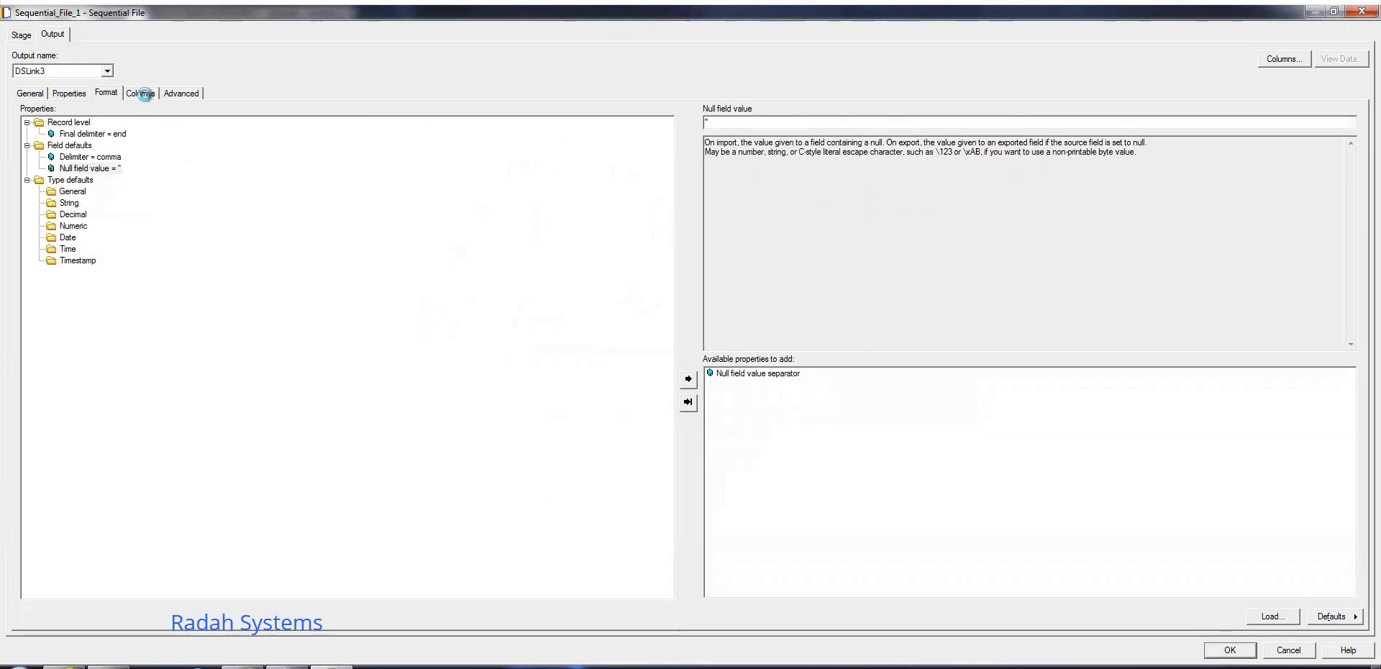
pyautogui.click(1335, 618)
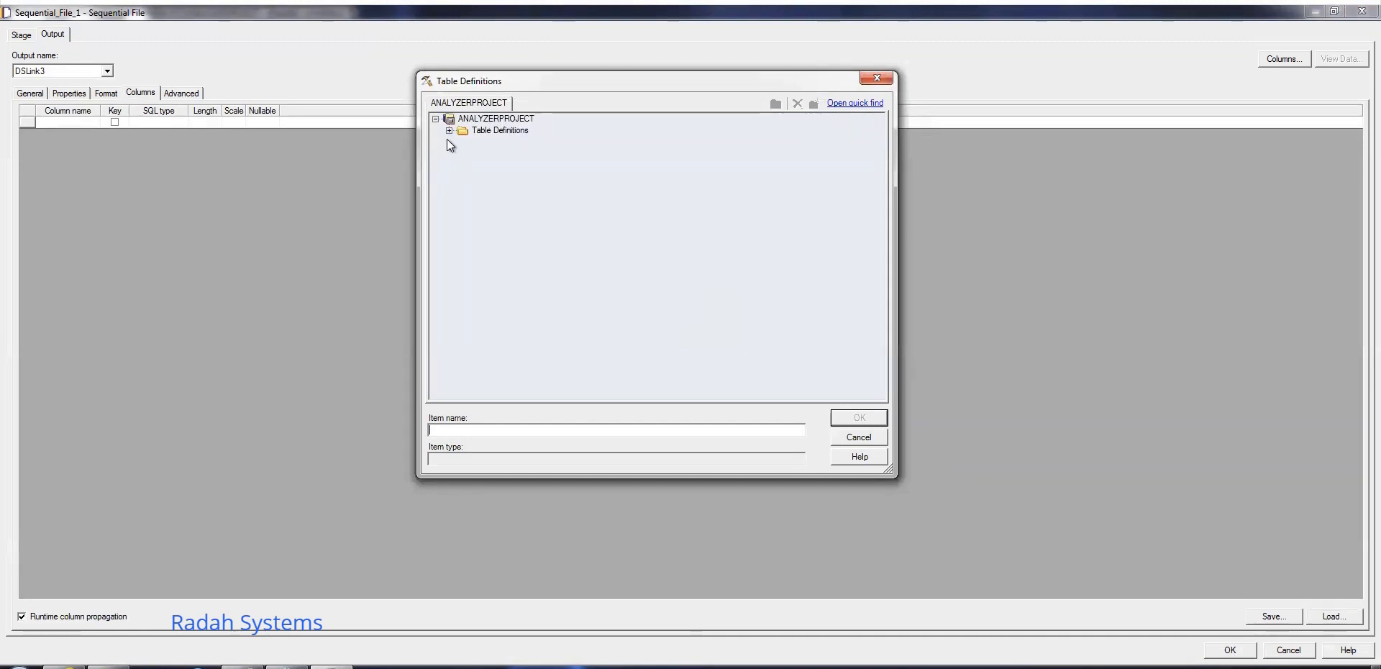
pyautogui.click(449, 131)
pyautogui.click(464, 200)
pyautogui.click(476, 211)
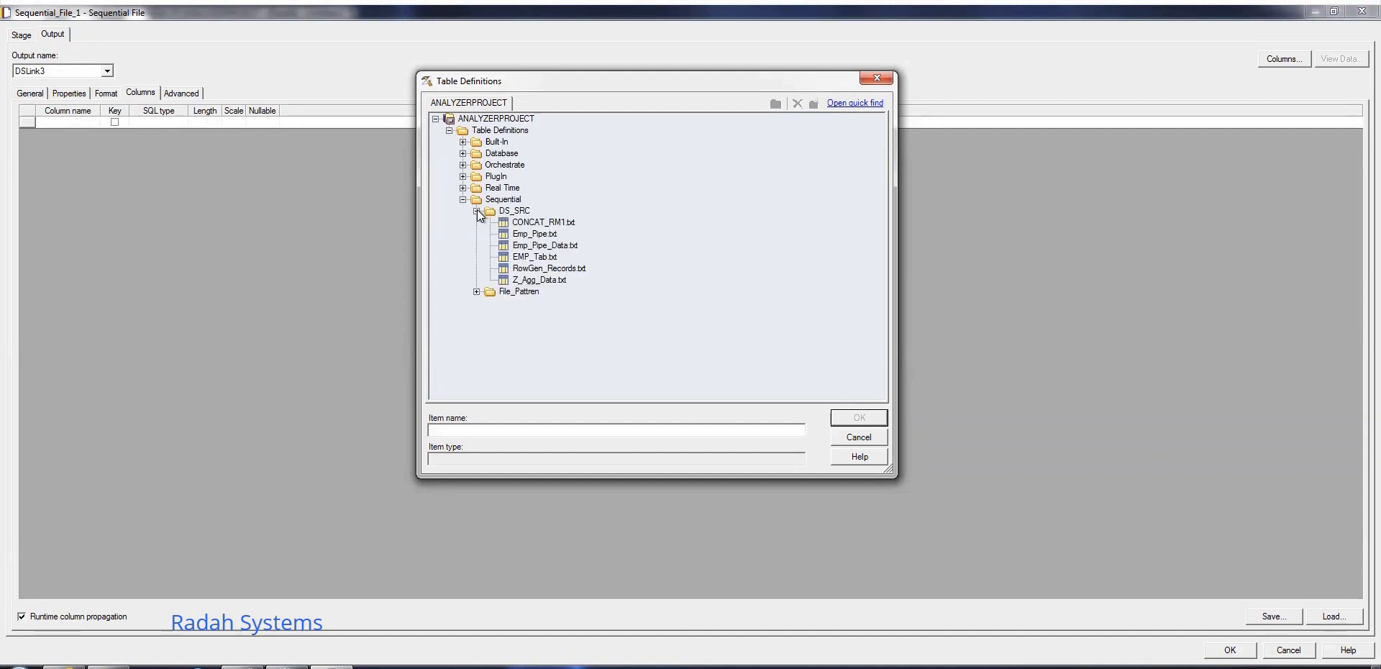
pyautogui.click(547, 223)
pyautogui.click(861, 419)
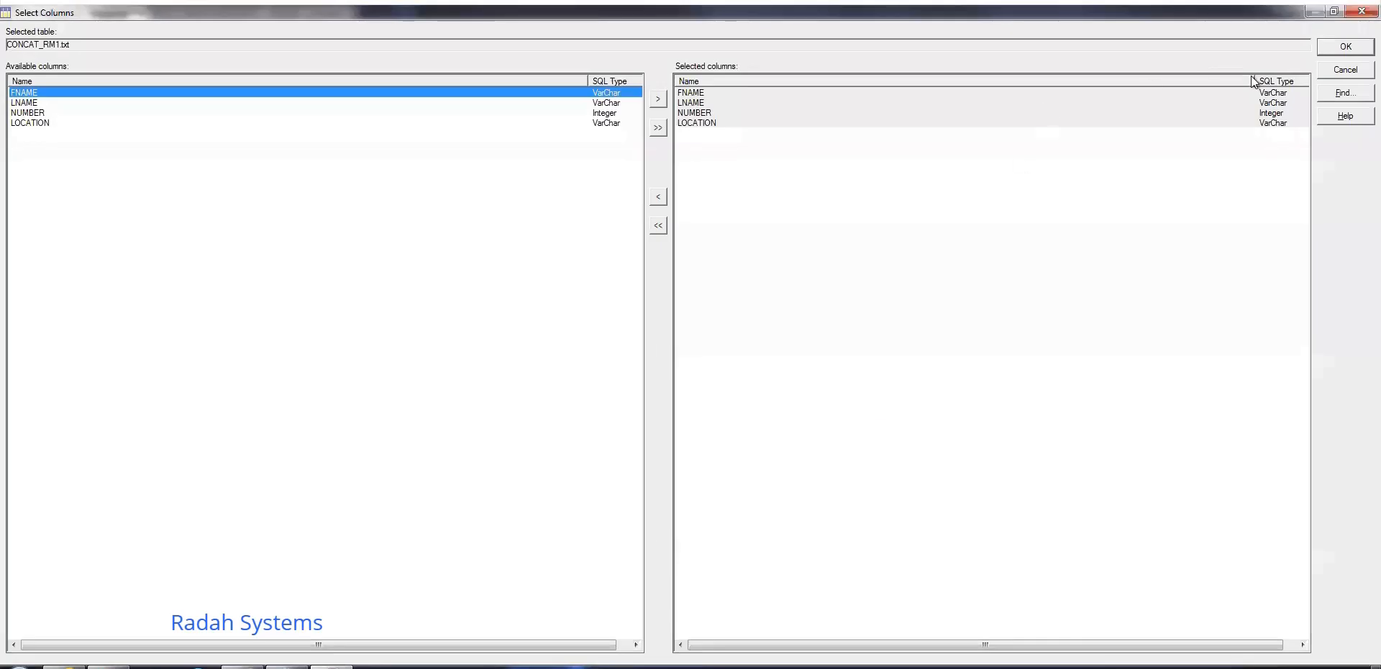
pyautogui.click(1338, 49)
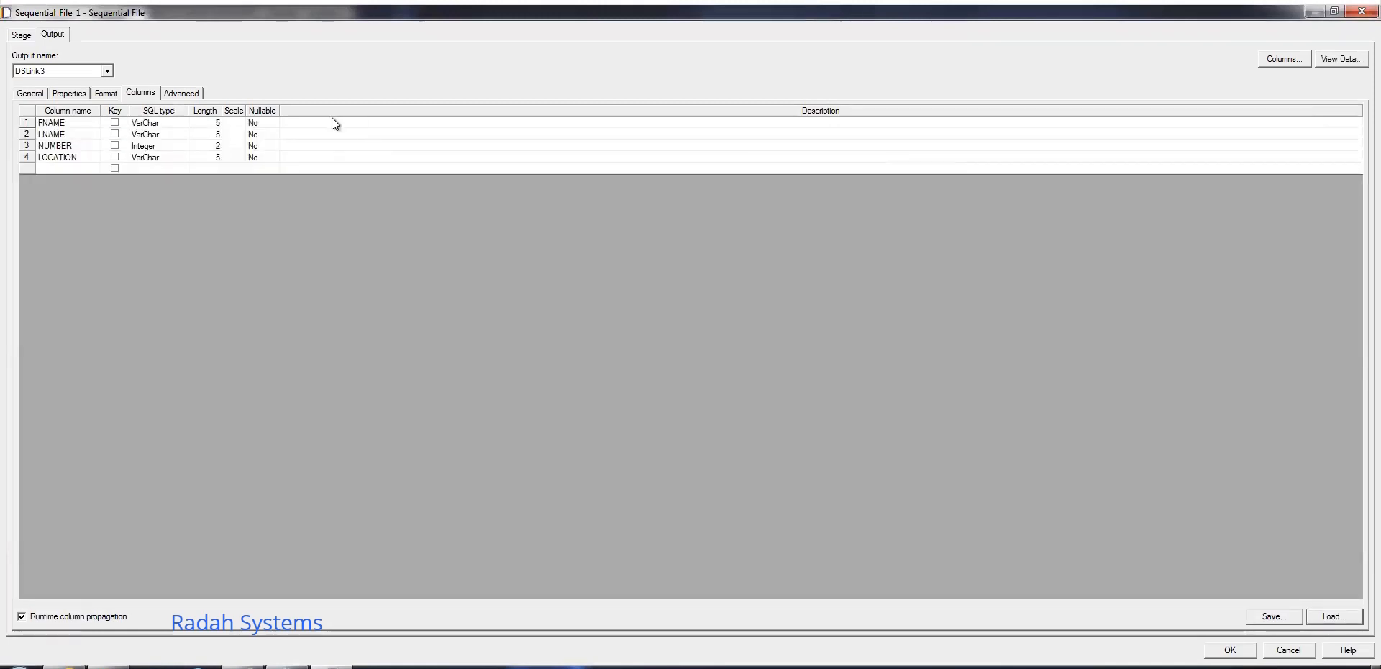
# - Set the length of the FNAME, LNAME and LOCATION columns to 10
pyautogui.click(211, 123)
pyautogui.write('10')
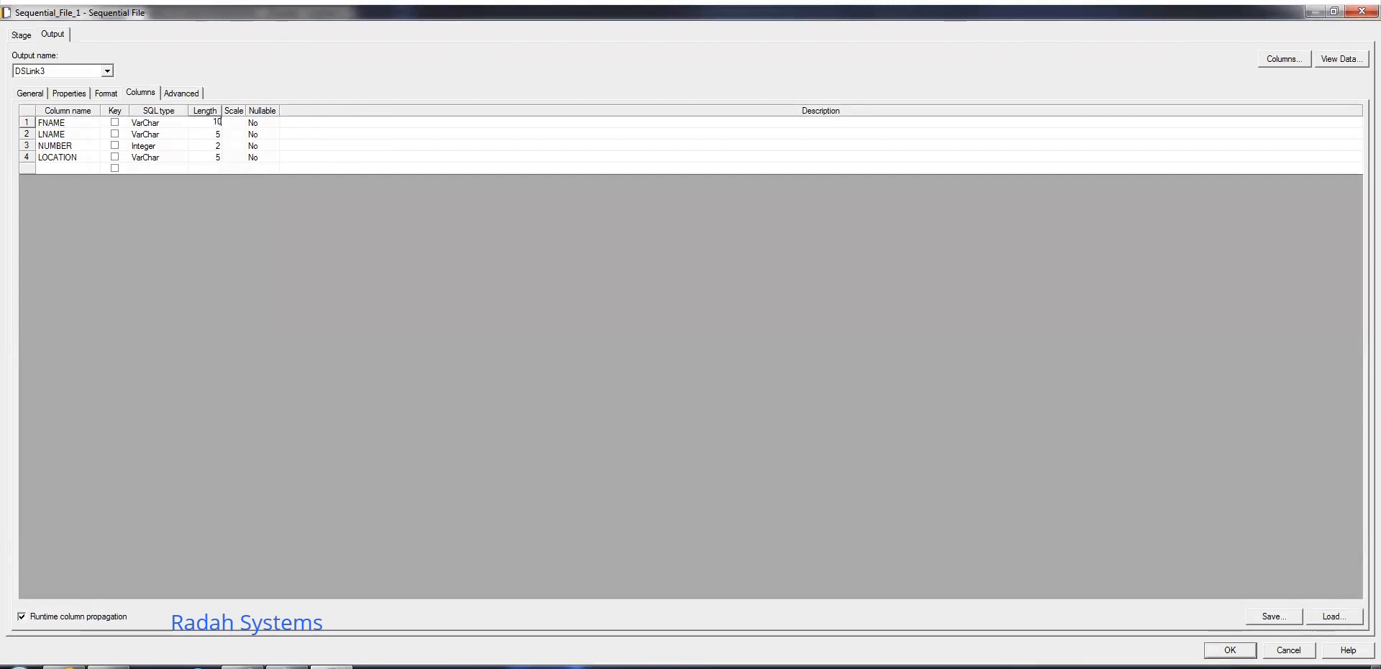
pyautogui.click(217, 137)
pyautogui.write('10')
pyautogui.click(209, 158)
pyautogui.write('10')
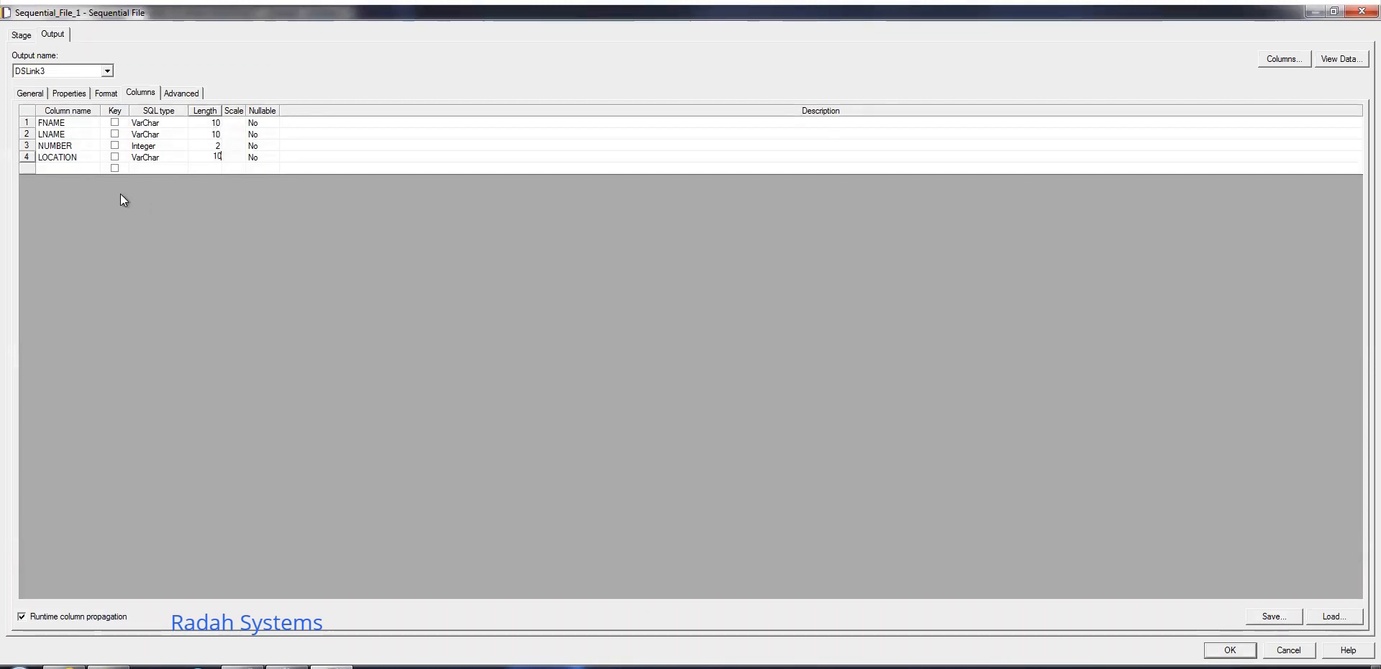
# - Start a 100-row preview of the source data, then switch to the file explorer and open CONCAT_RM1 to check its delimiter
pyautogui.click(1343, 58)
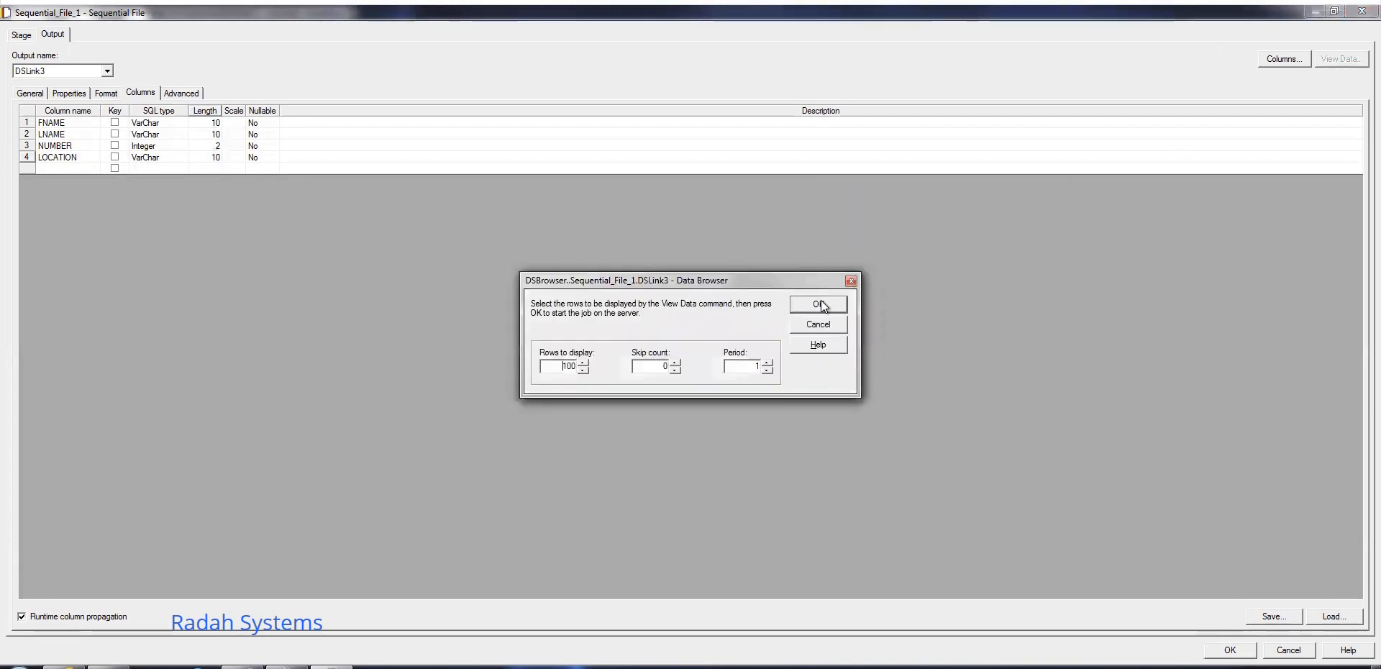
pyautogui.click(816, 304)
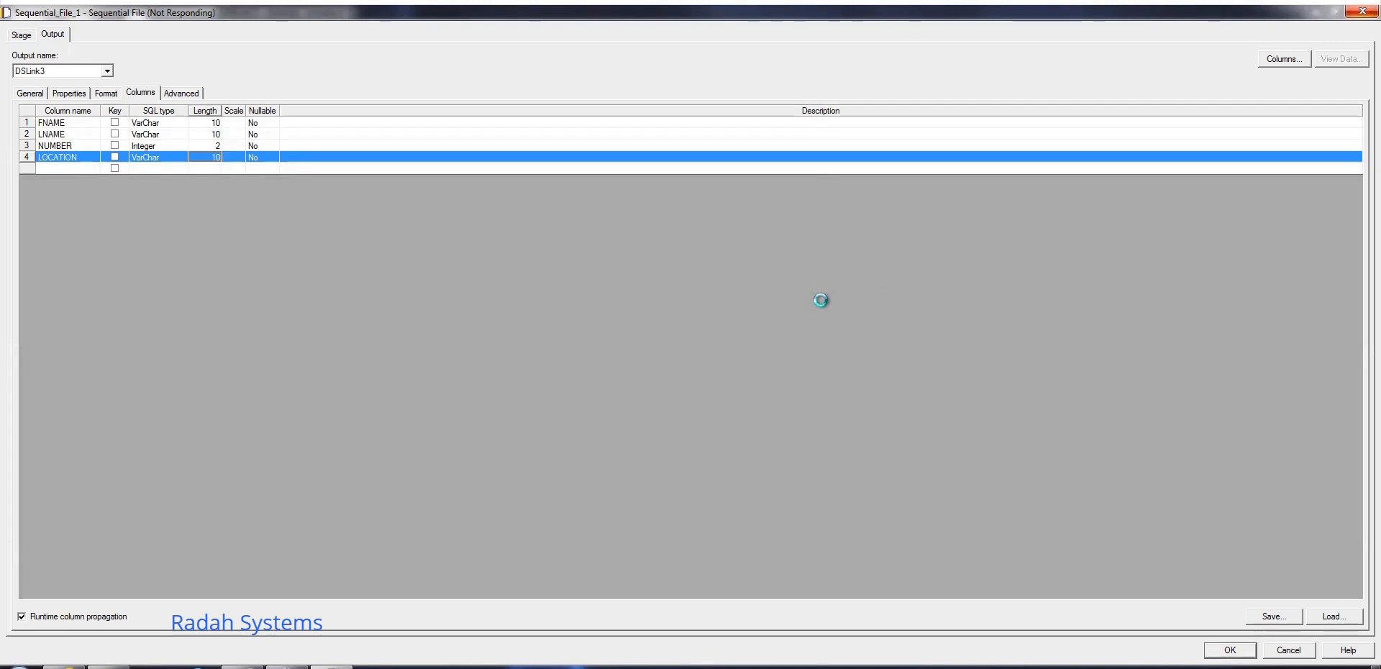
pyautogui.click(110, 667)
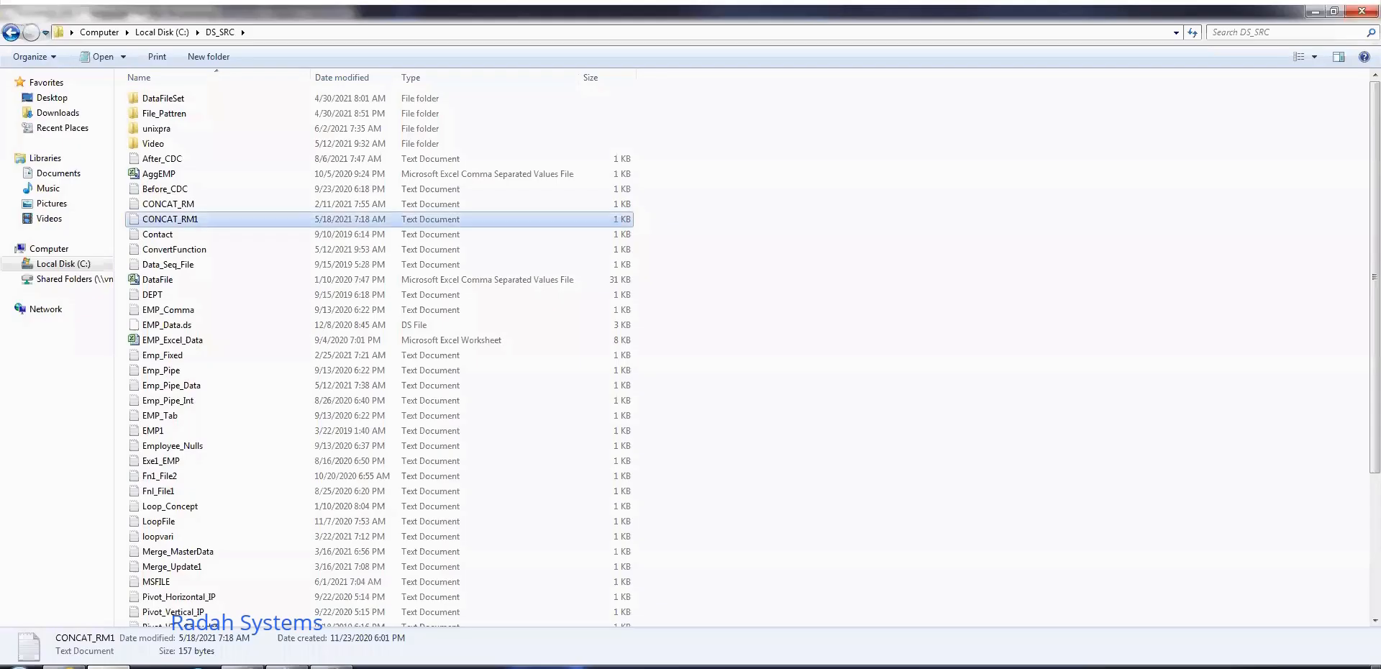
pyautogui.doubleClick(144, 220)
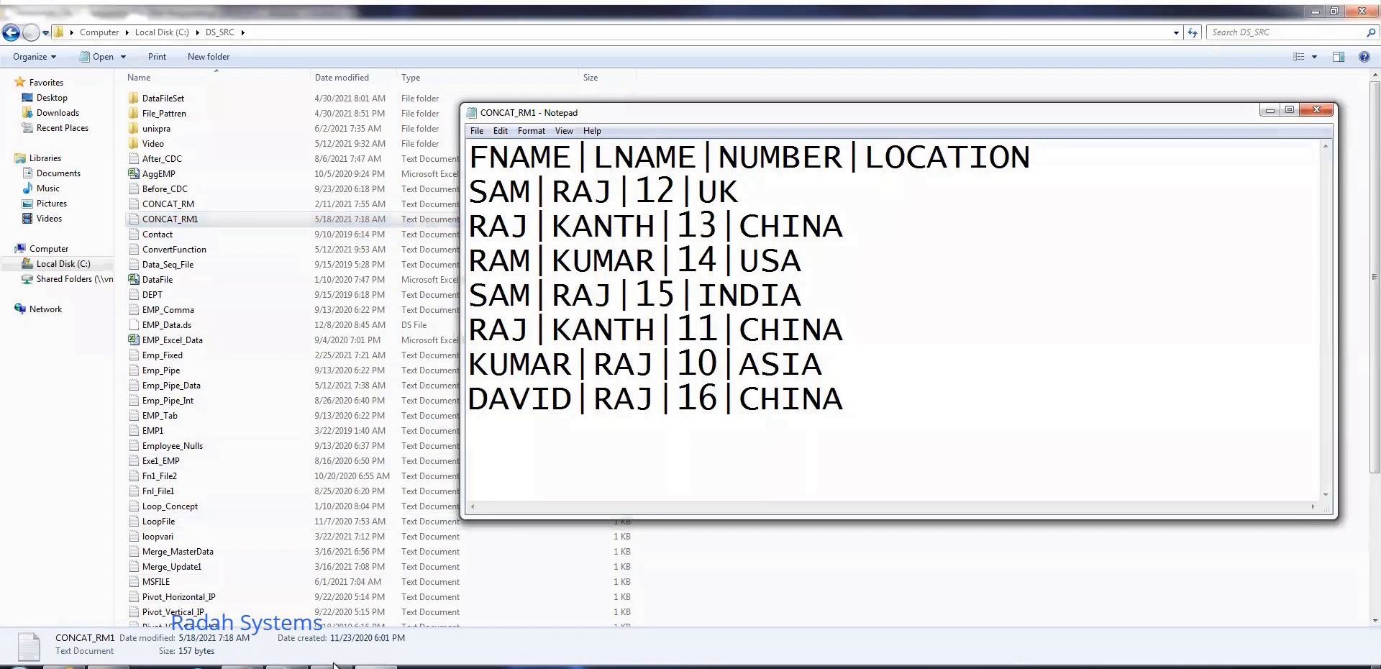
# - Return to DataStage Designer, examine the data preview's command output and close it
pyautogui.moveTo(331, 666)
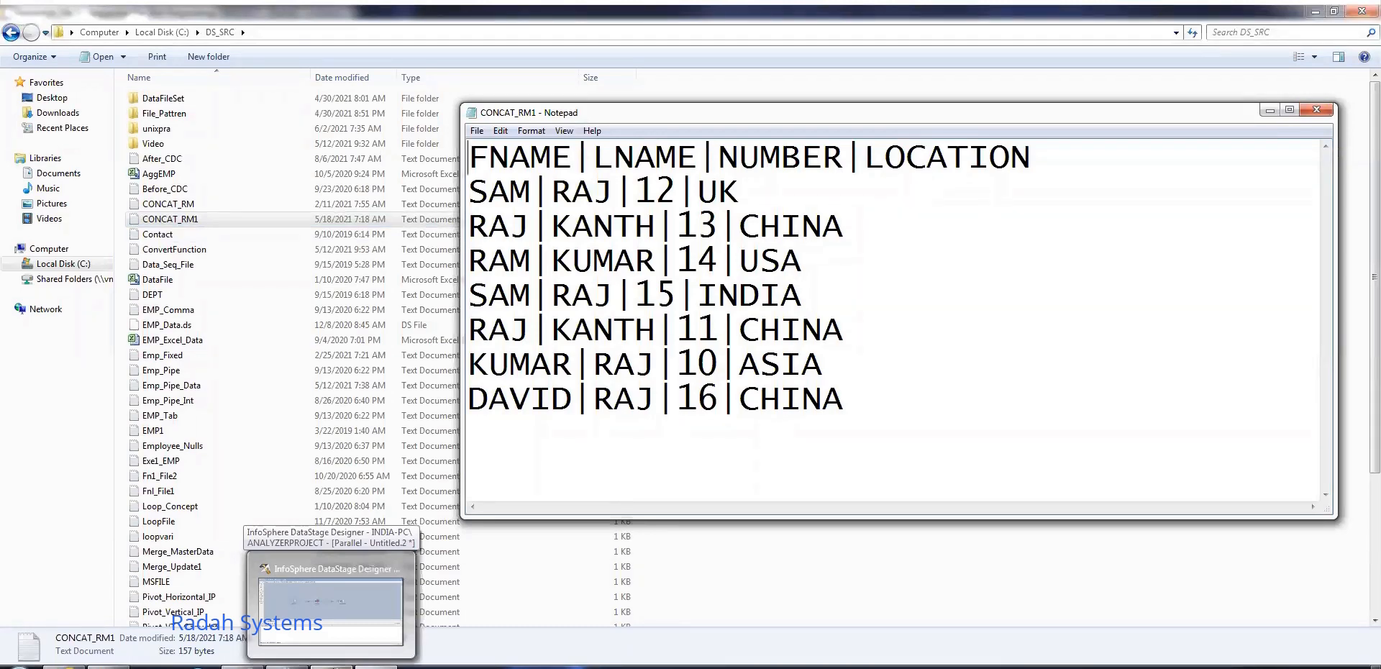
pyautogui.click(331, 611)
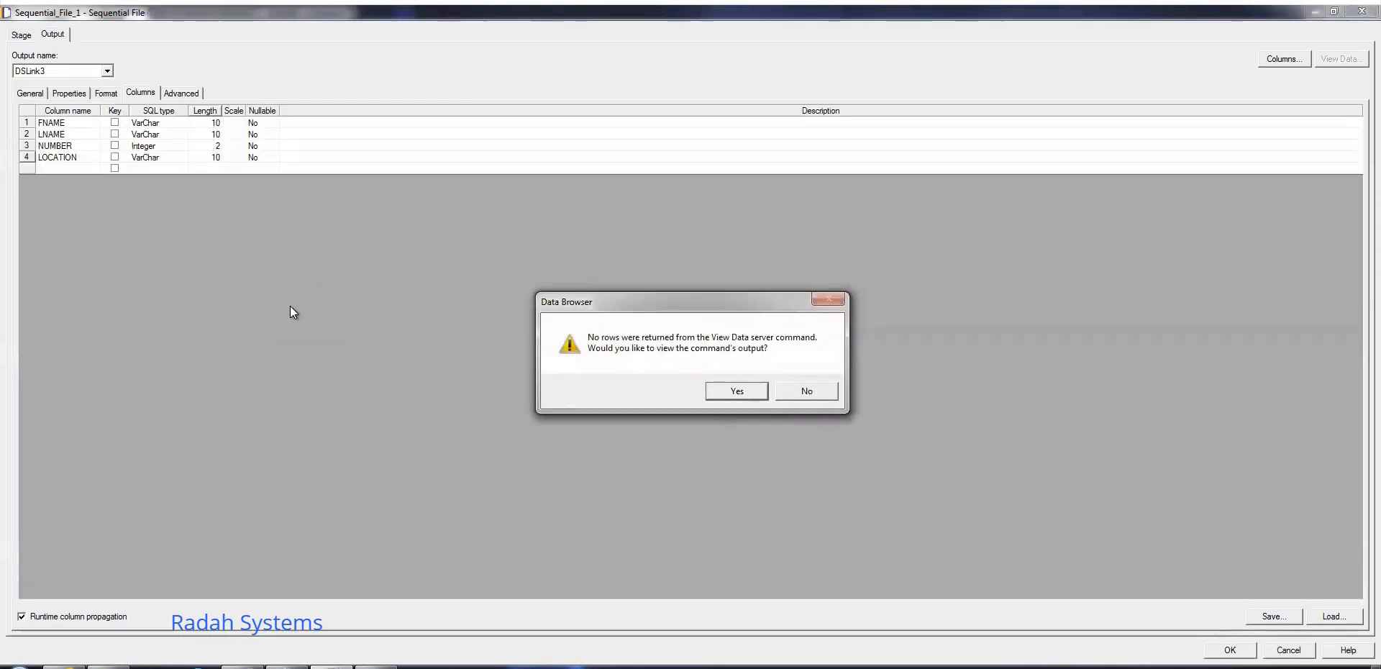
pyautogui.click(736, 391)
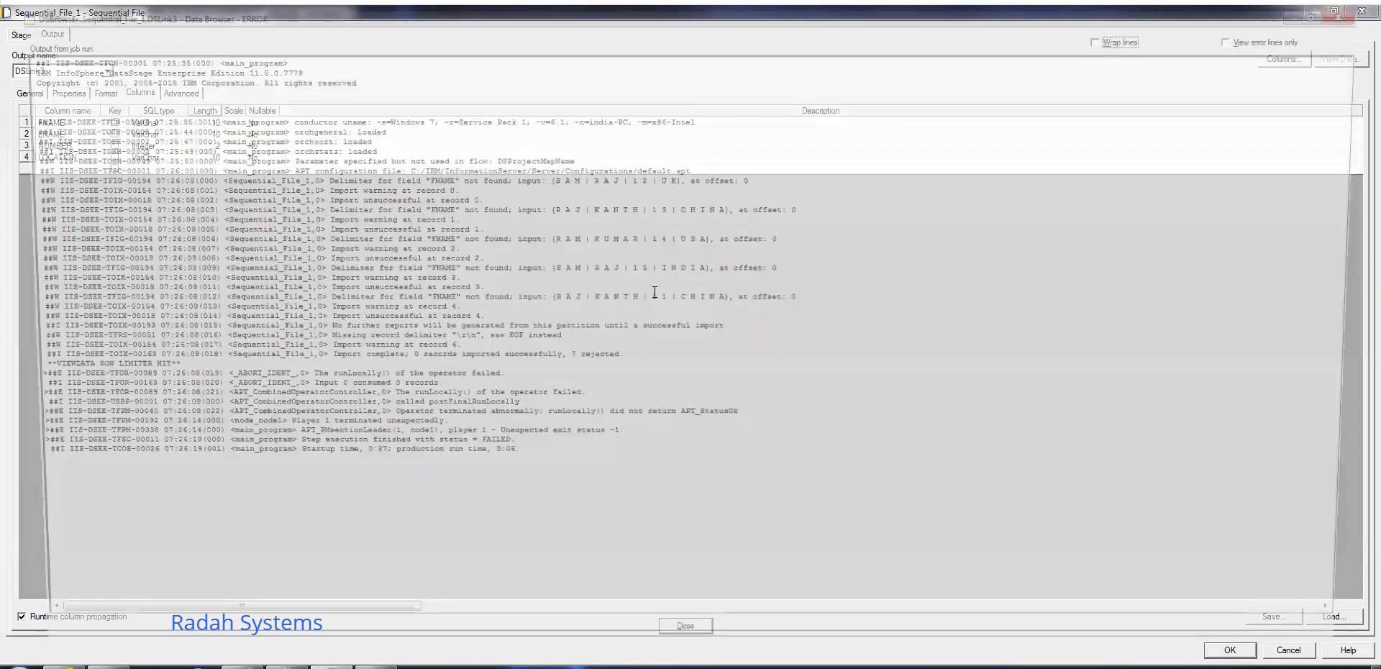
pyautogui.click(1336, 10)
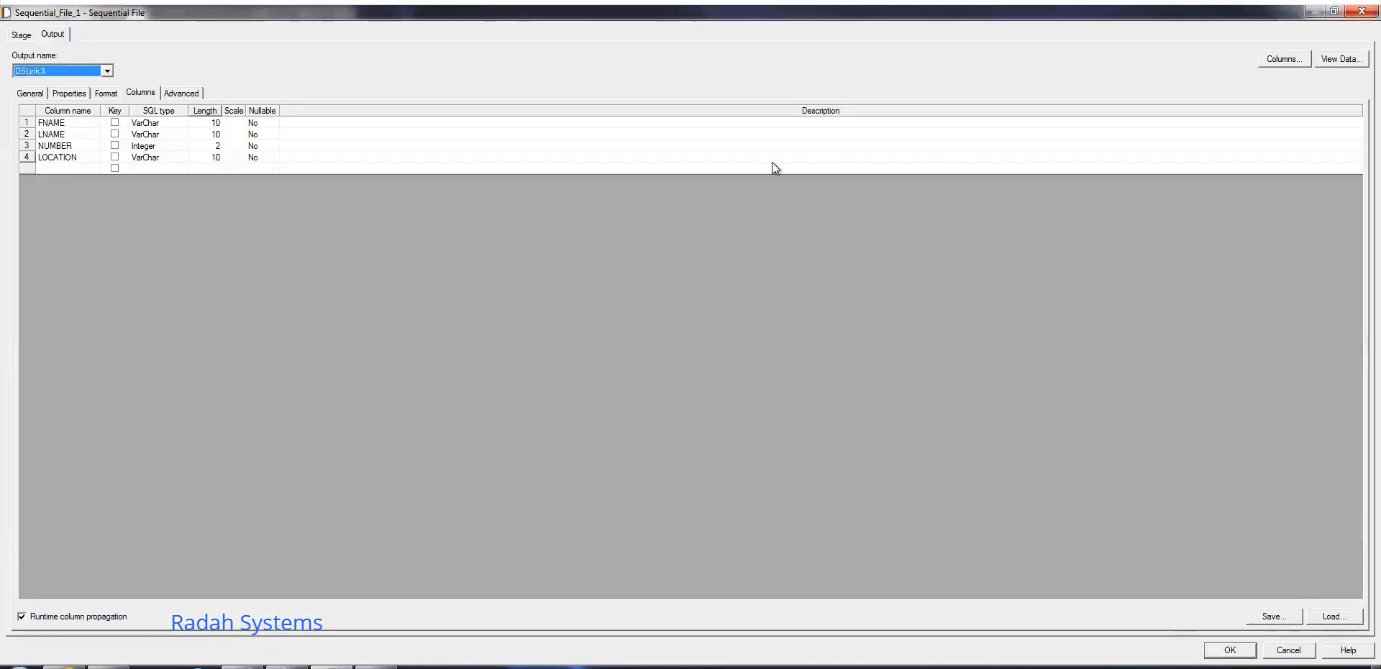
# - Set the field delimiter in the source file's format to the pipe character |
pyautogui.click(106, 98)
pyautogui.click(108, 157)
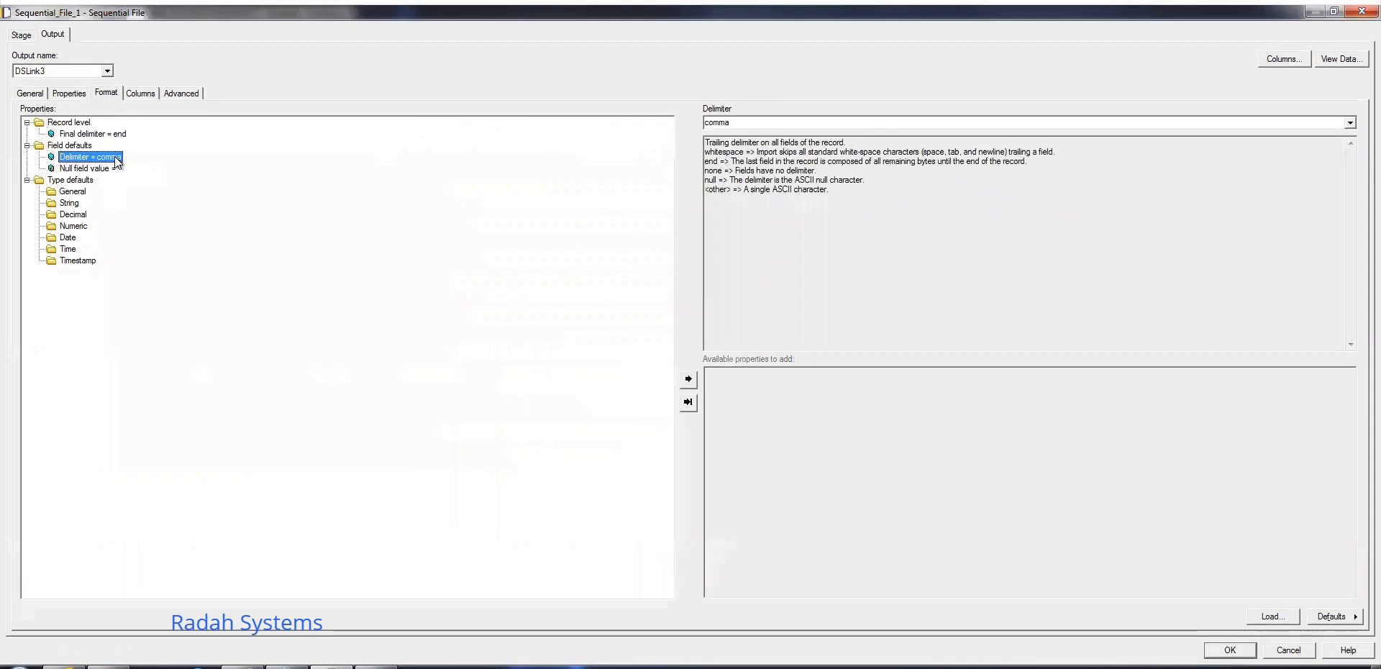
pyautogui.doubleClick(780, 122)
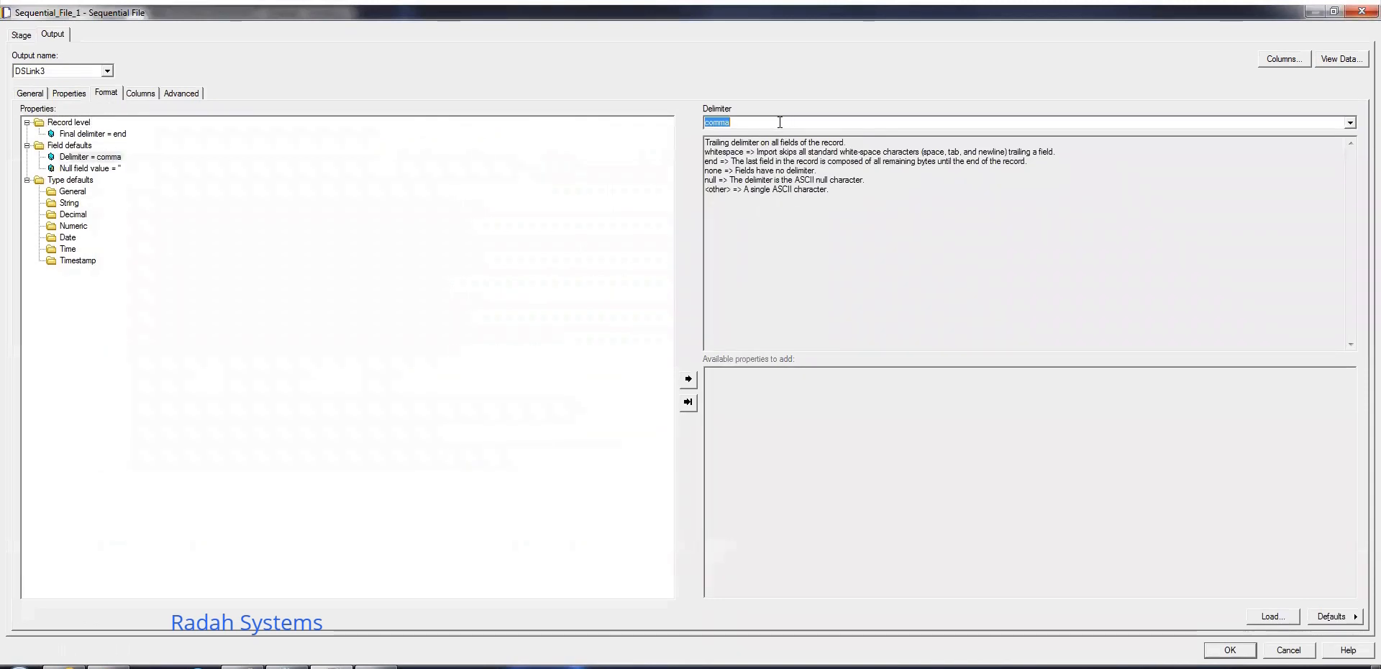
pyautogui.write('|')
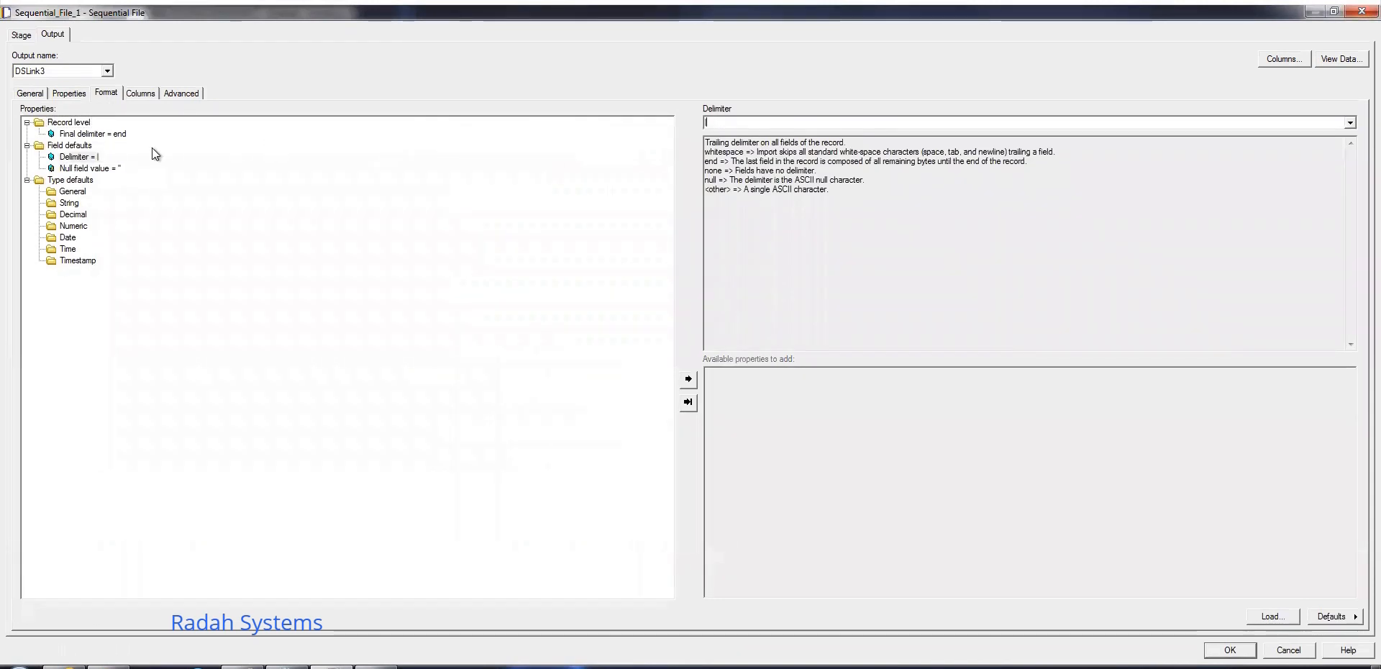
# - Preview 100 rows of the source file's data and close the data browser
pyautogui.click(1336, 58)
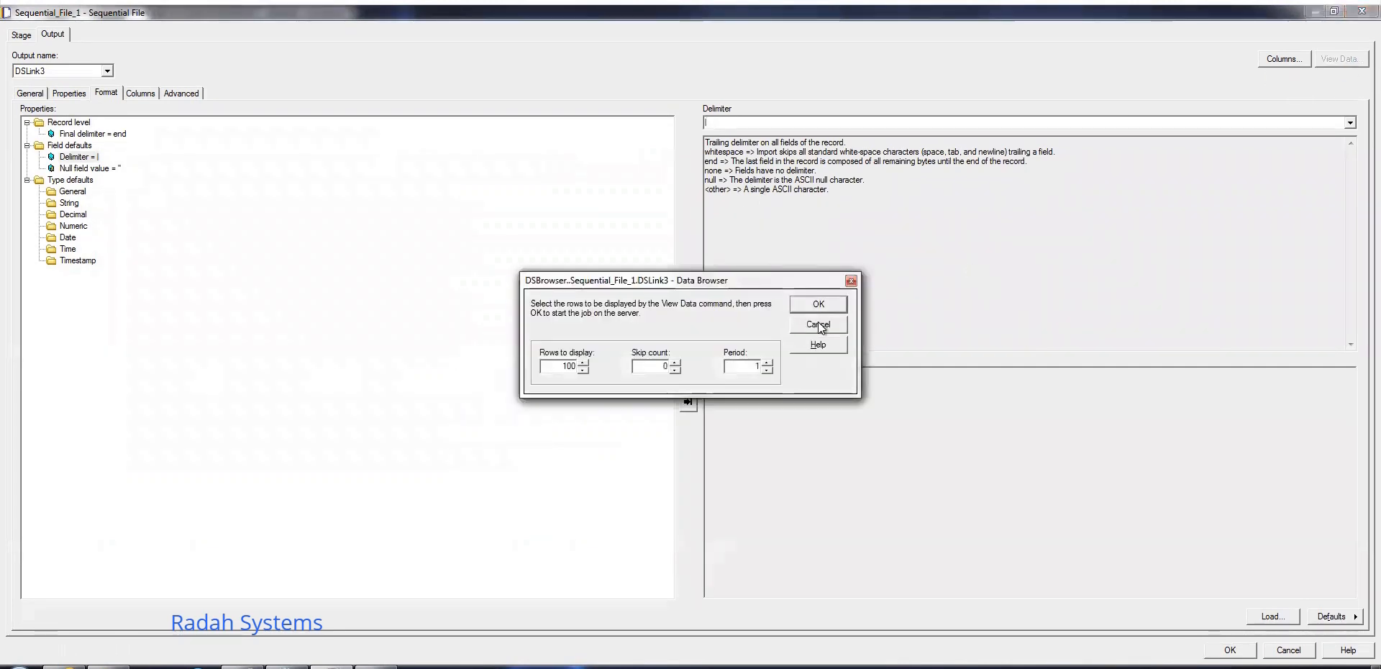
pyautogui.click(822, 309)
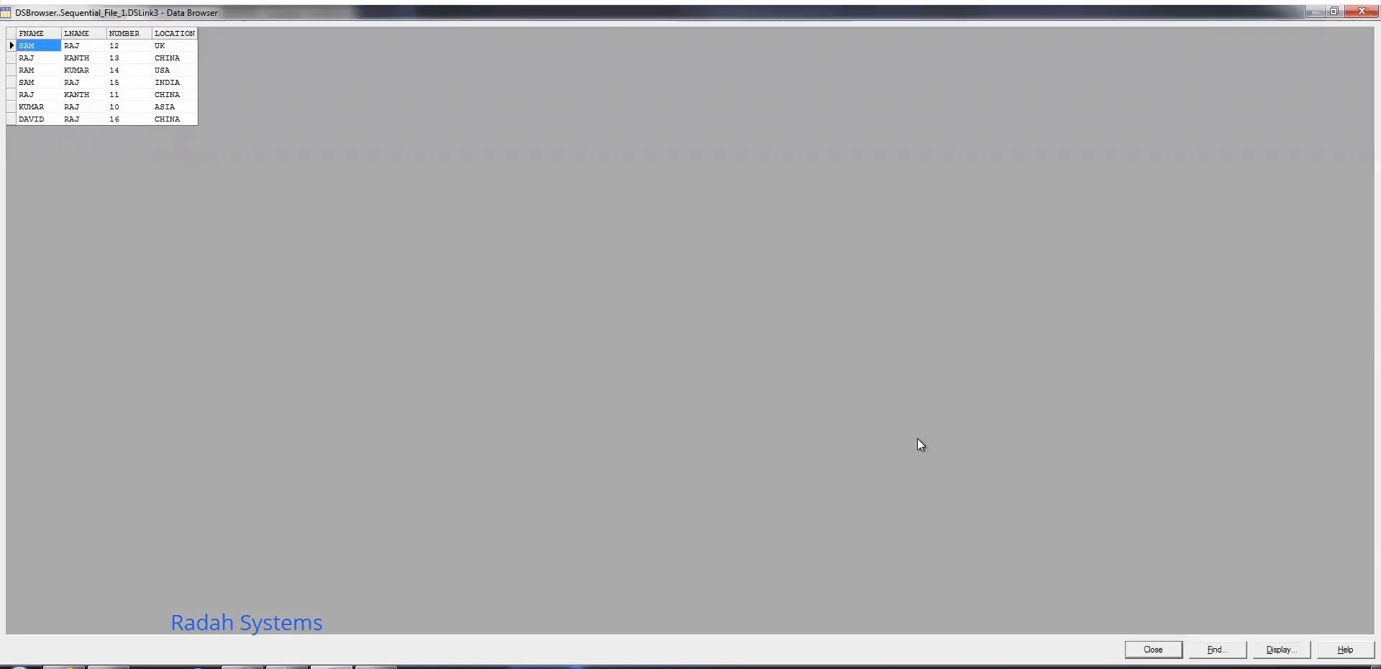
pyautogui.click(1159, 649)
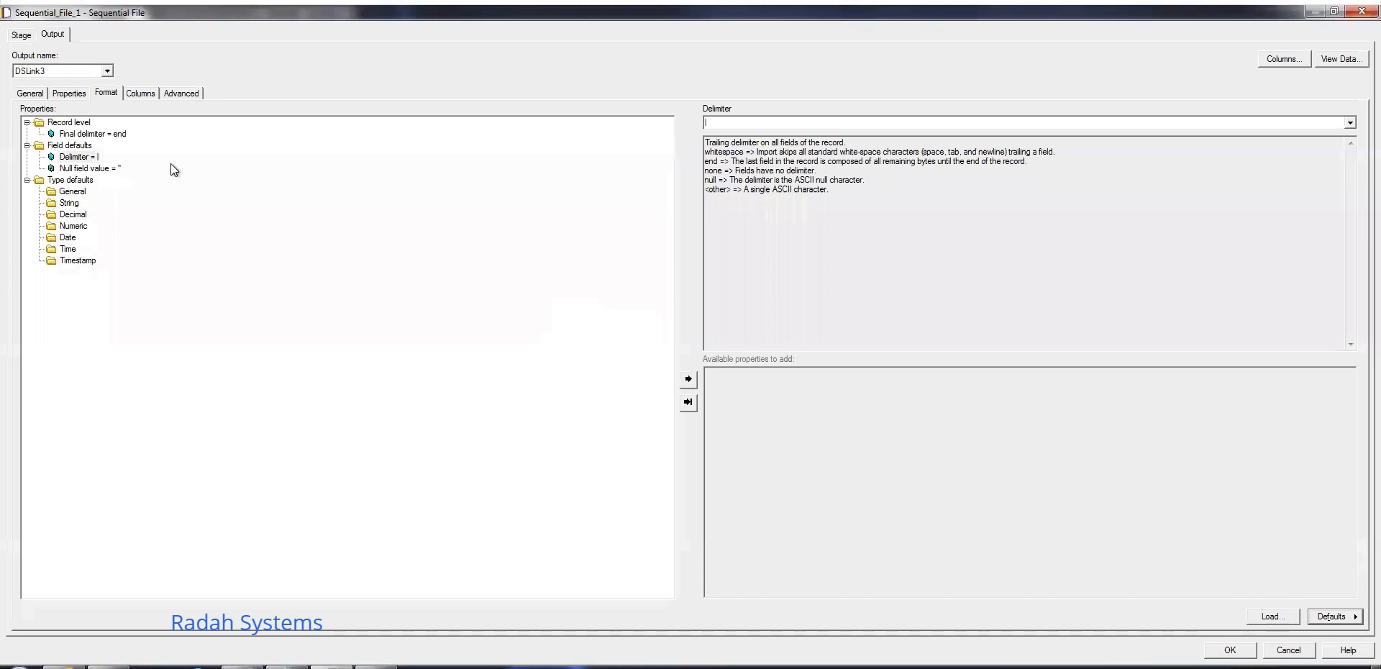
# - Review the Nullable setting of the source columns and the Null field value property in the file format
pyautogui.click(143, 93)
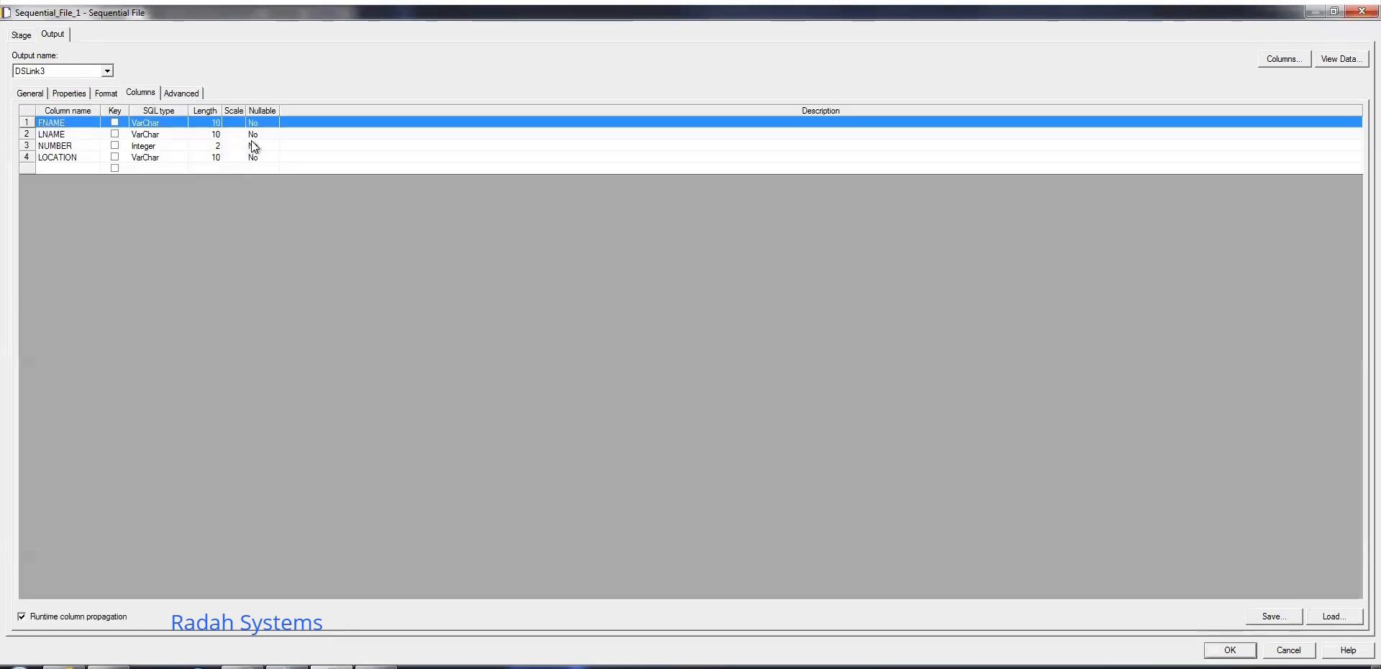
pyautogui.click(267, 123)
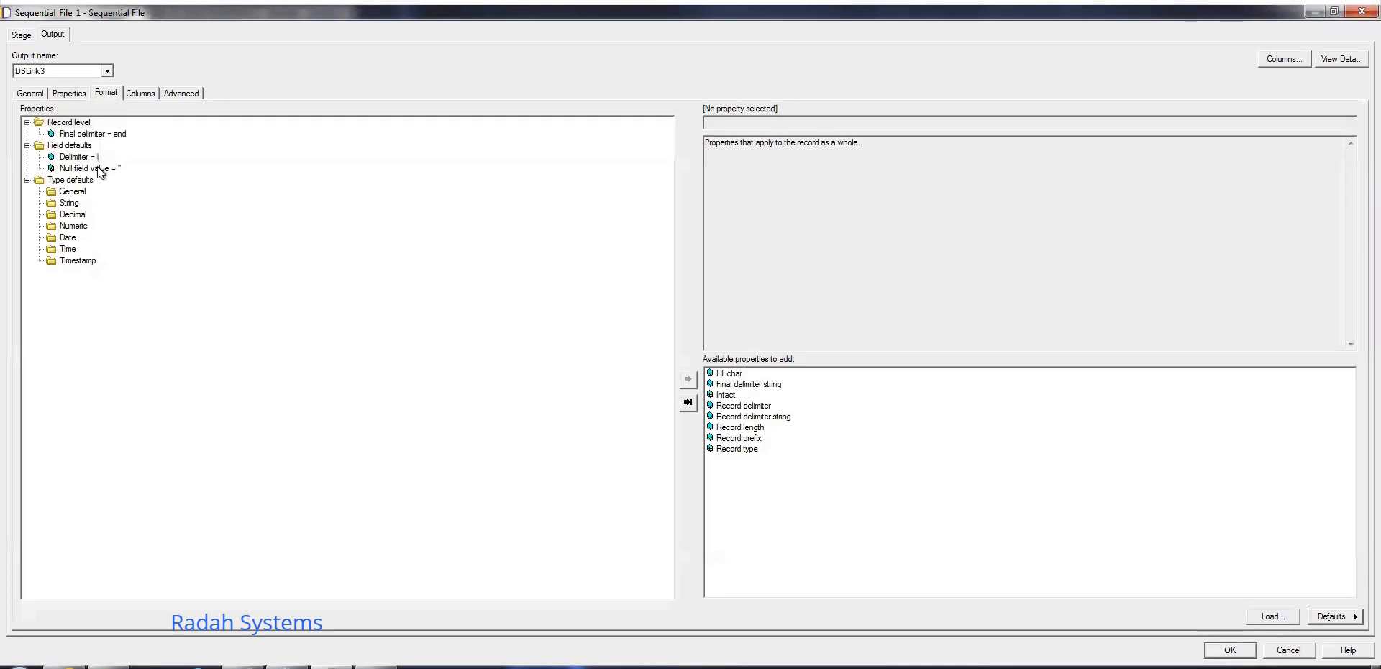
pyautogui.click(97, 168)
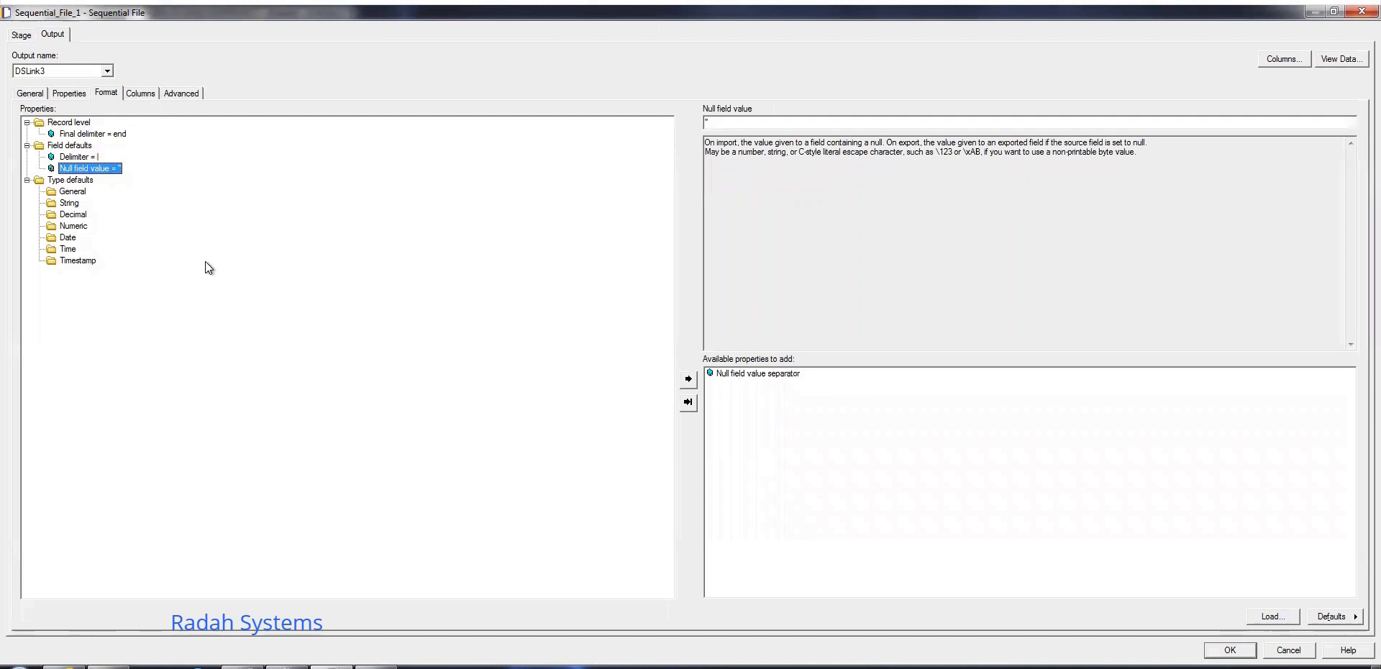
# - Remove the Null field value property from the source file's field defaults and accept the source stage settings
pyautogui.click(144, 95)
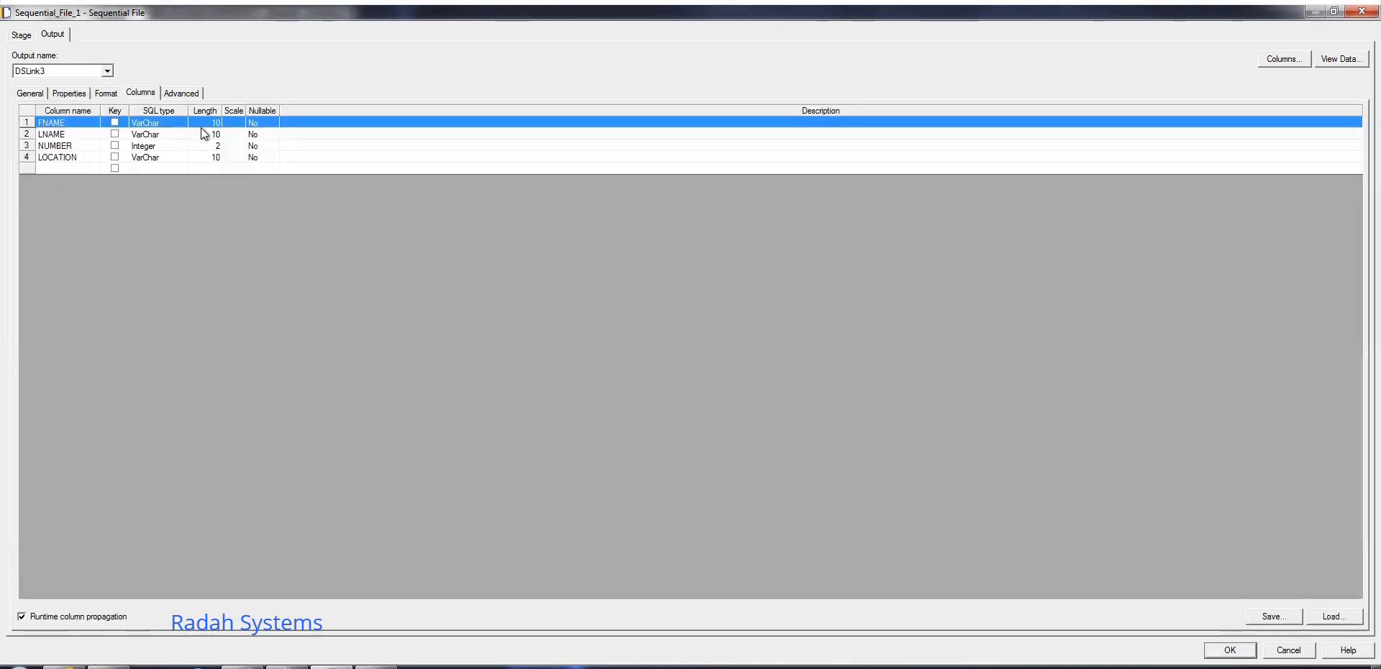
pyautogui.click(101, 93)
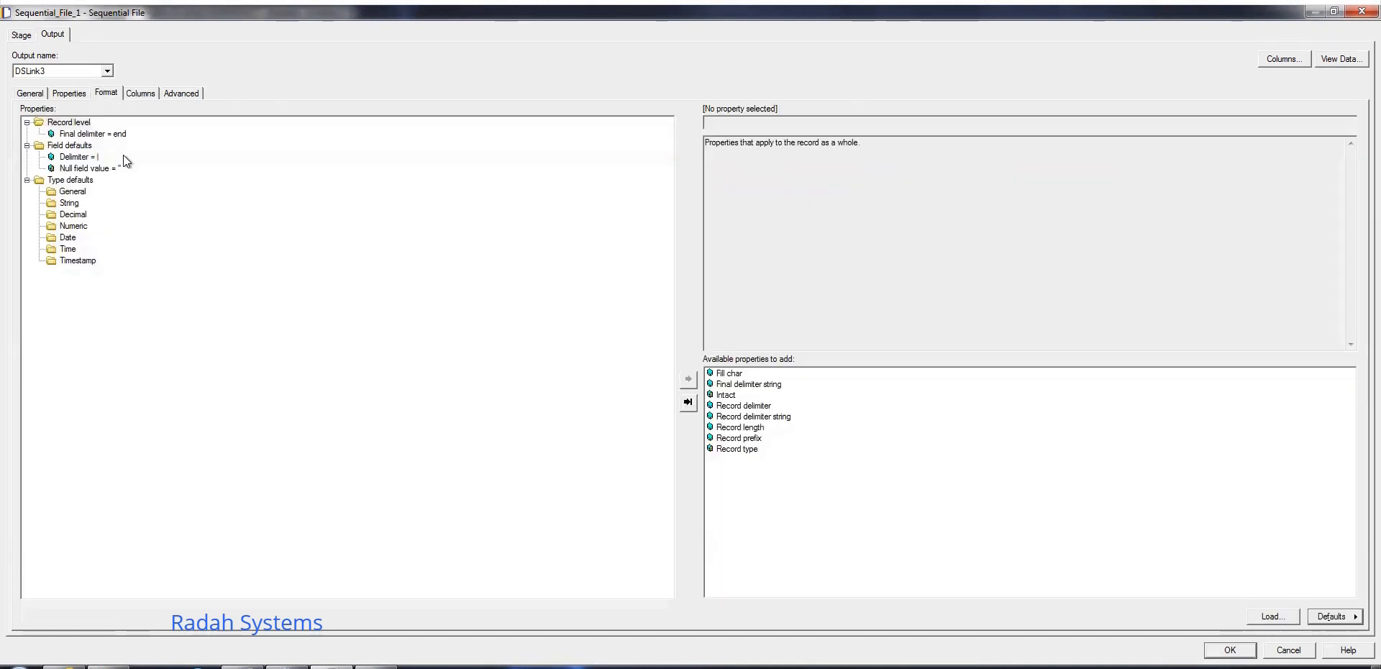
pyautogui.click(102, 169)
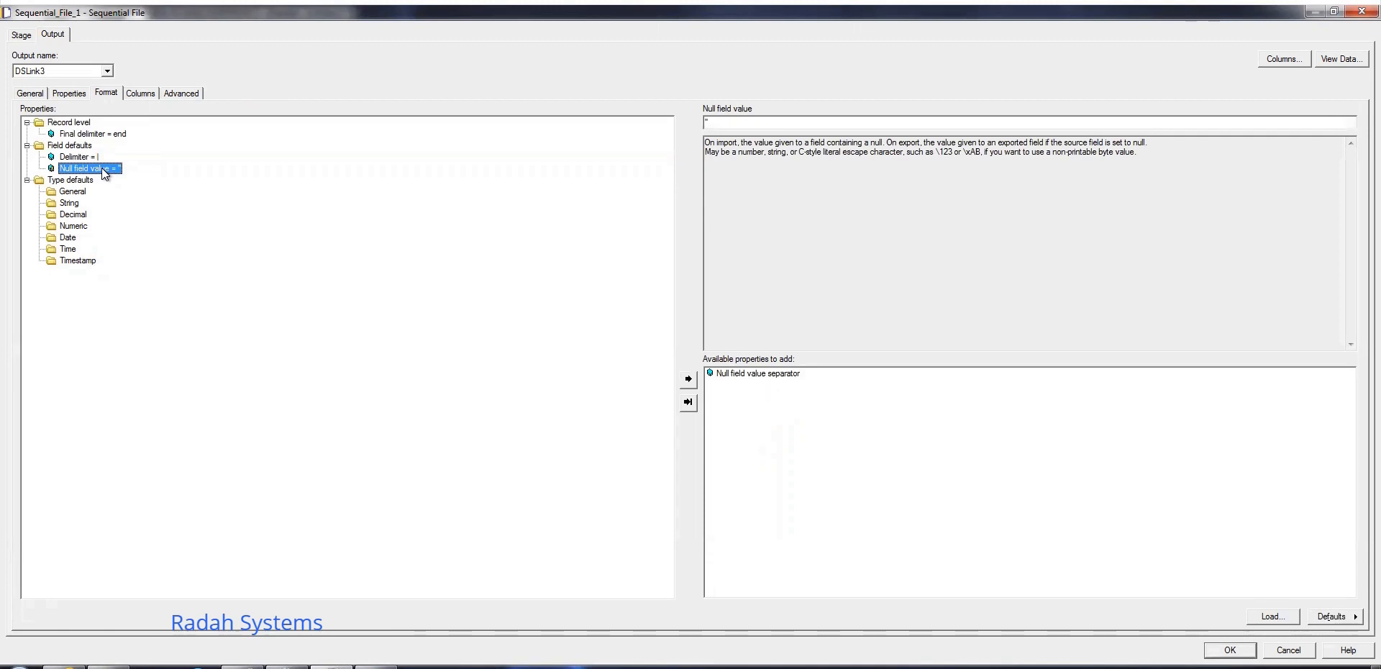
pyautogui.press('Delete')
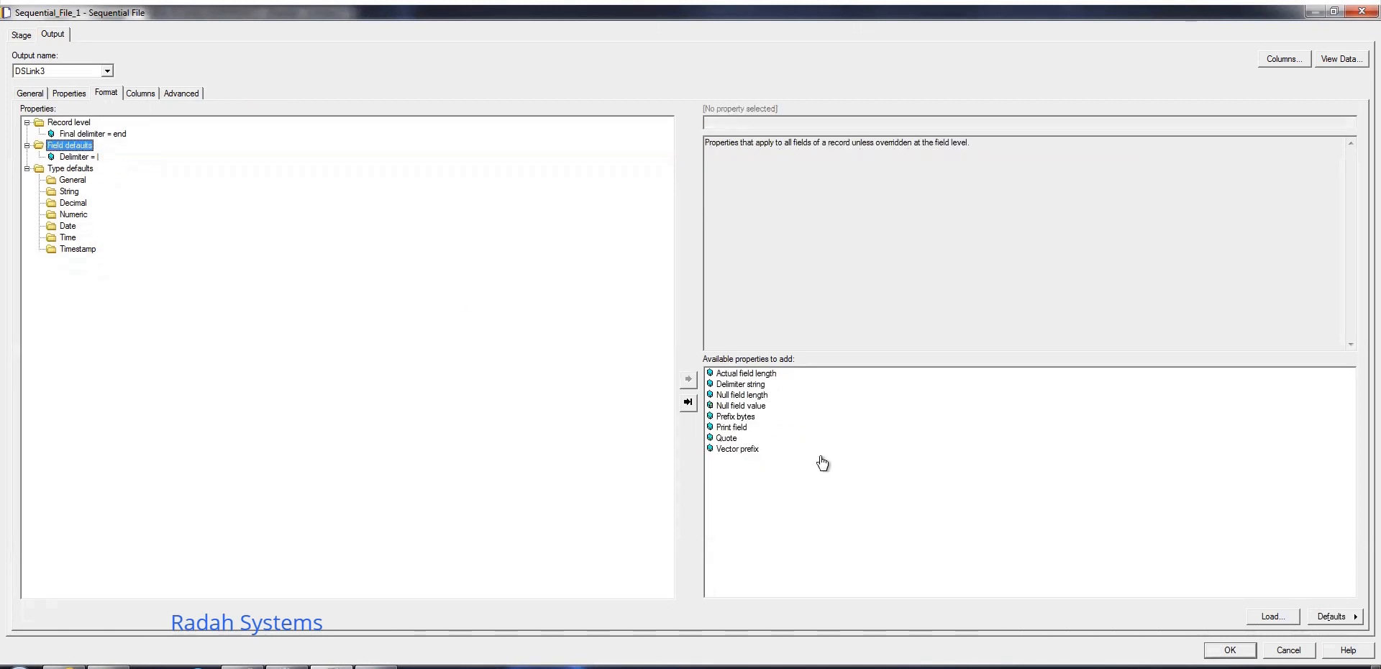
pyautogui.click(1235, 649)
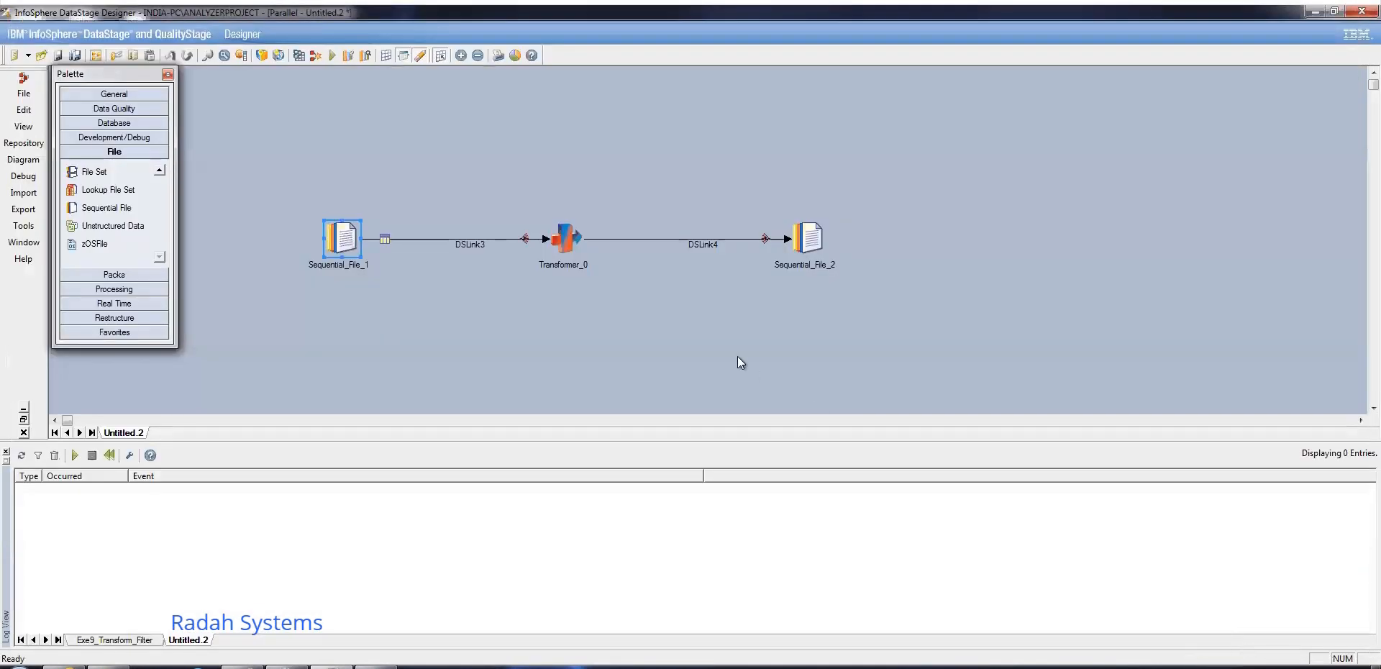
# - Open the Transformer and add a column named Full_Name to the output link DSLink4
pyautogui.click(572, 231)
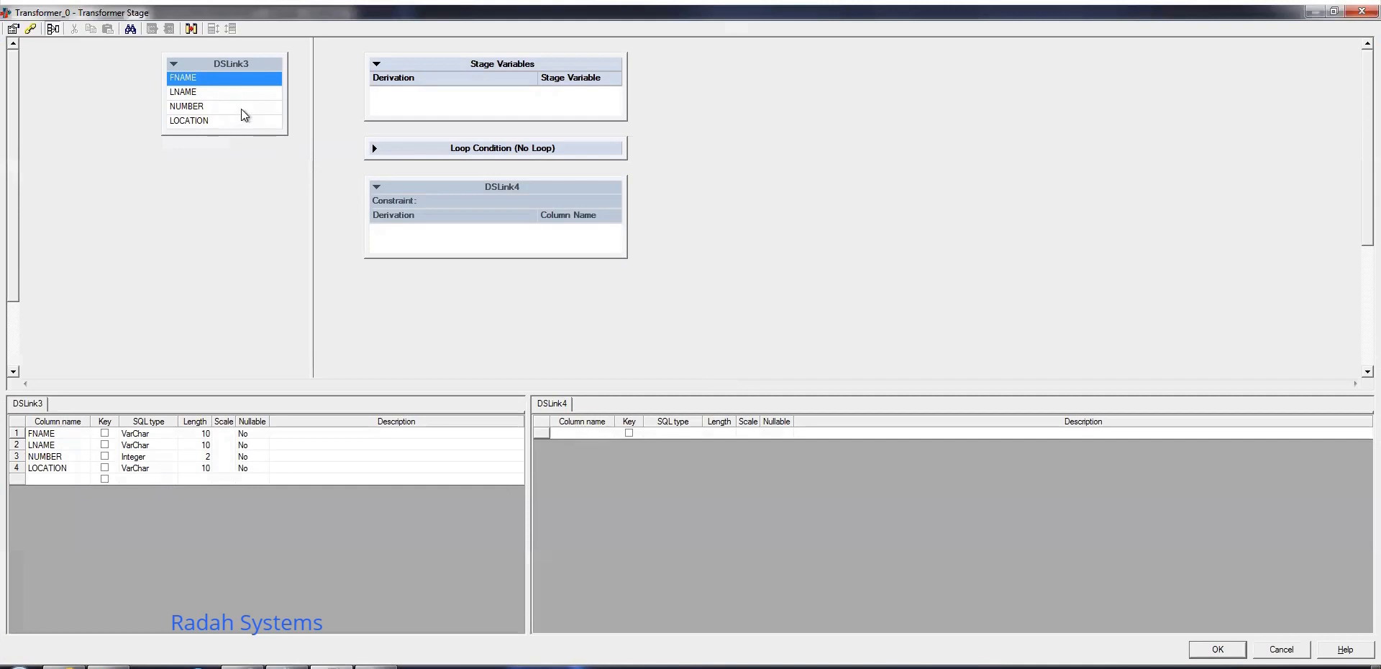
pyautogui.click(244, 106)
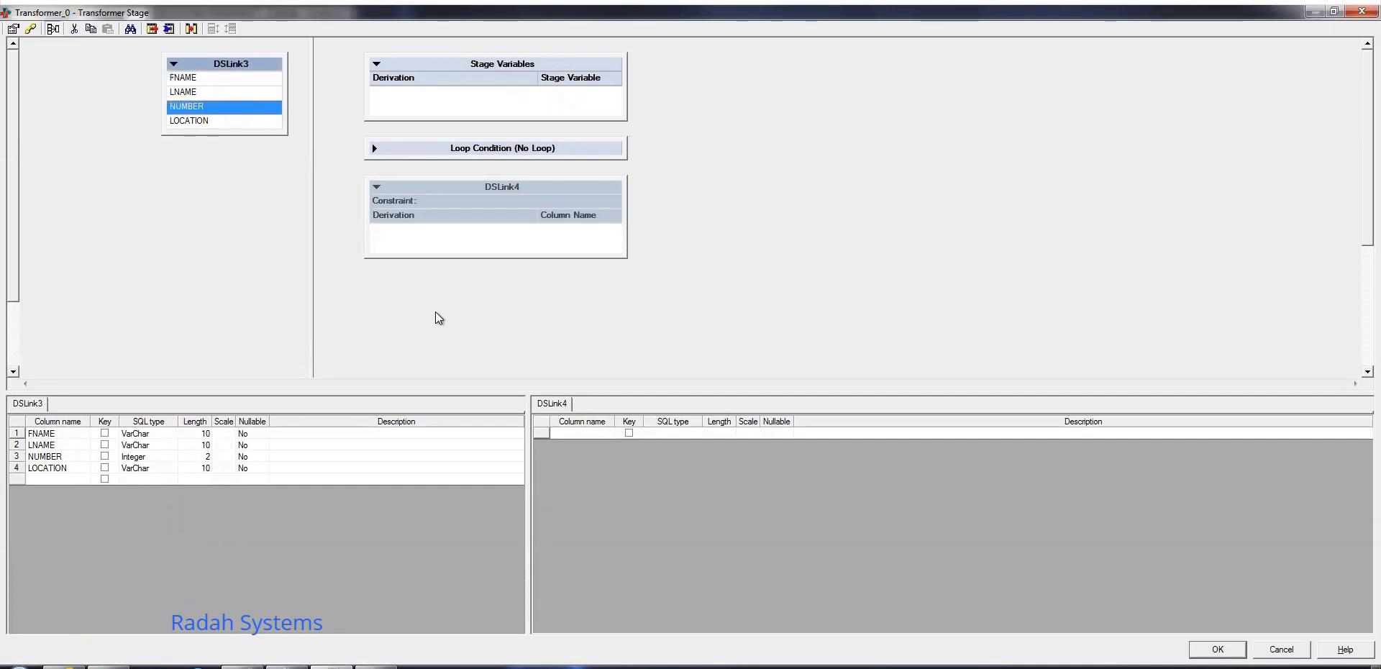
pyautogui.click(572, 428)
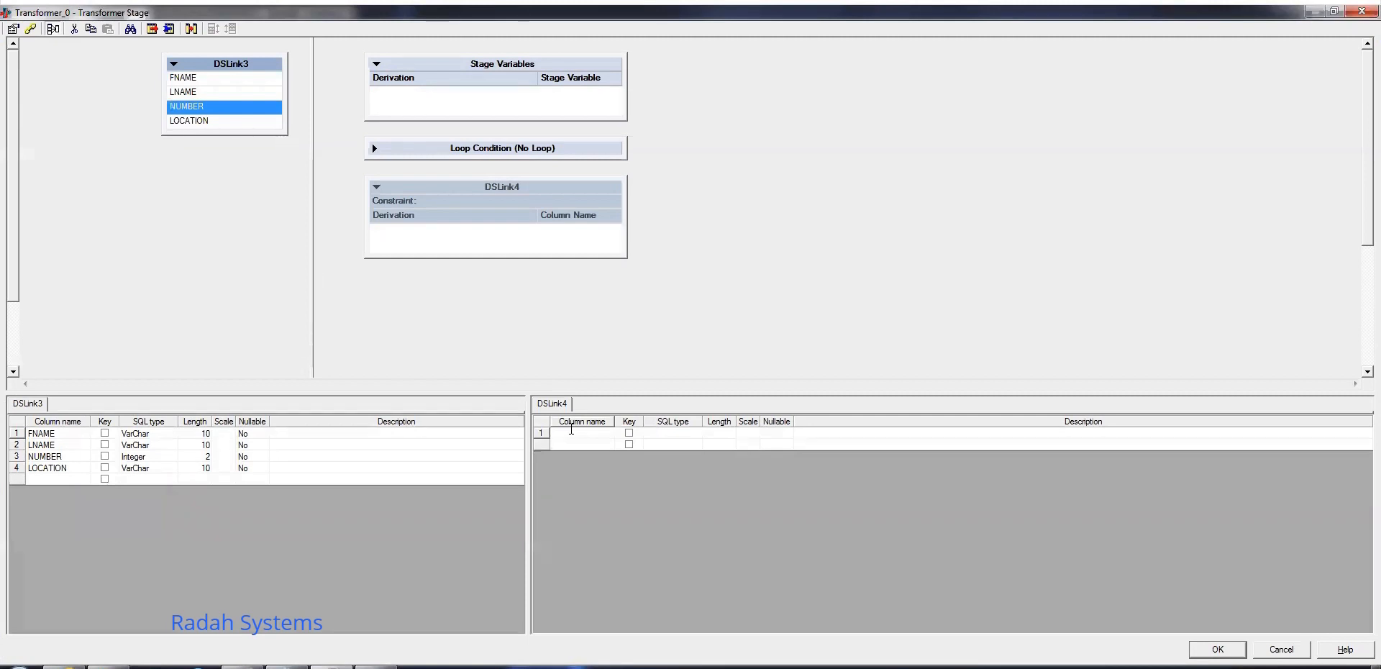
pyautogui.write('Full_Name')
pyautogui.press('Tab')
pyautogui.press('Tab')
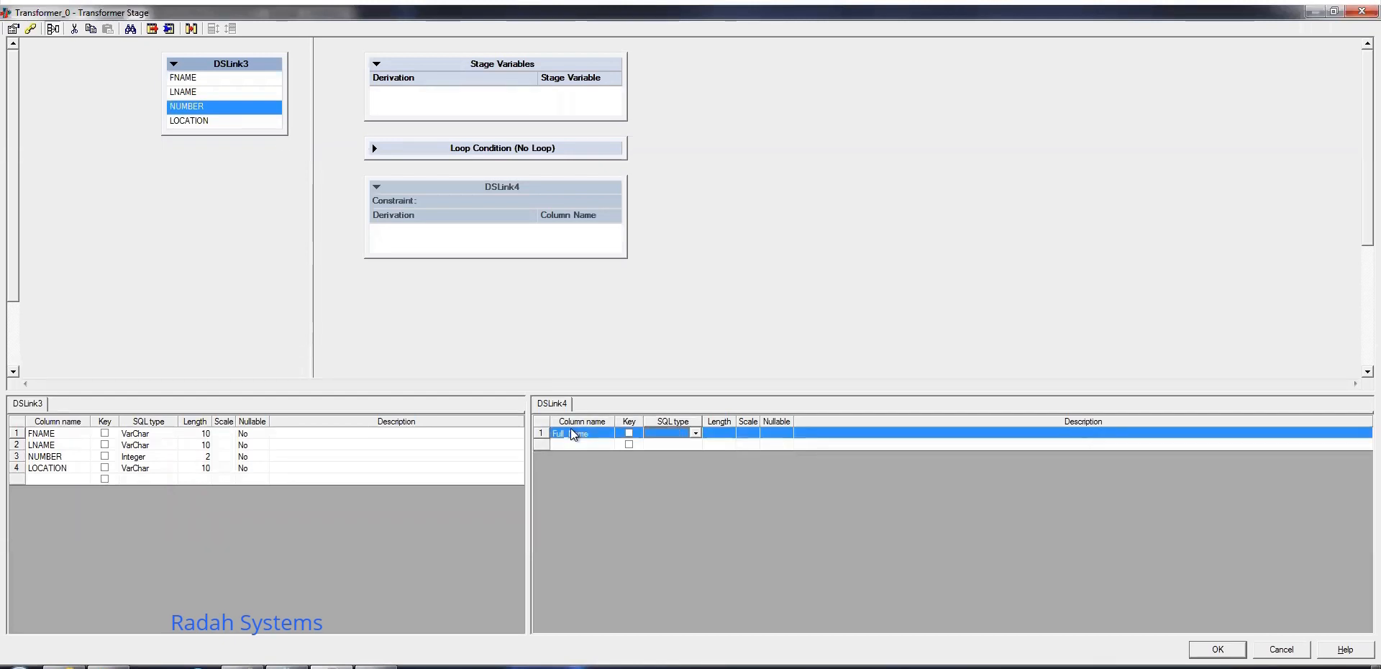
# - Define the Full_Name column as VarChar with length 20 and Nullable set to No
pyautogui.press('v')
pyautogui.press('c')
pyautogui.press('v')
pyautogui.press('v')
pyautogui.press('Tab')
pyautogui.write('20')
pyautogui.press('Tab')
pyautogui.press('Tab')
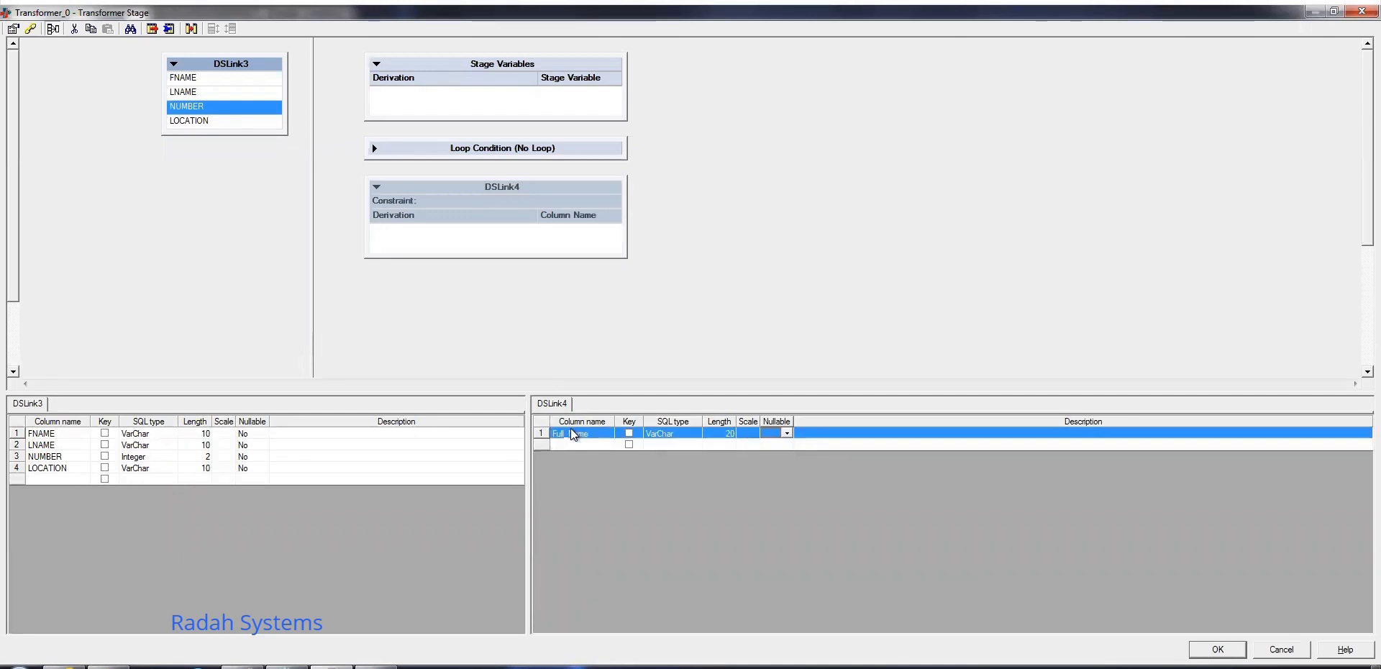
pyautogui.press('n')
pyautogui.press('Tab')
pyautogui.press('Tab')
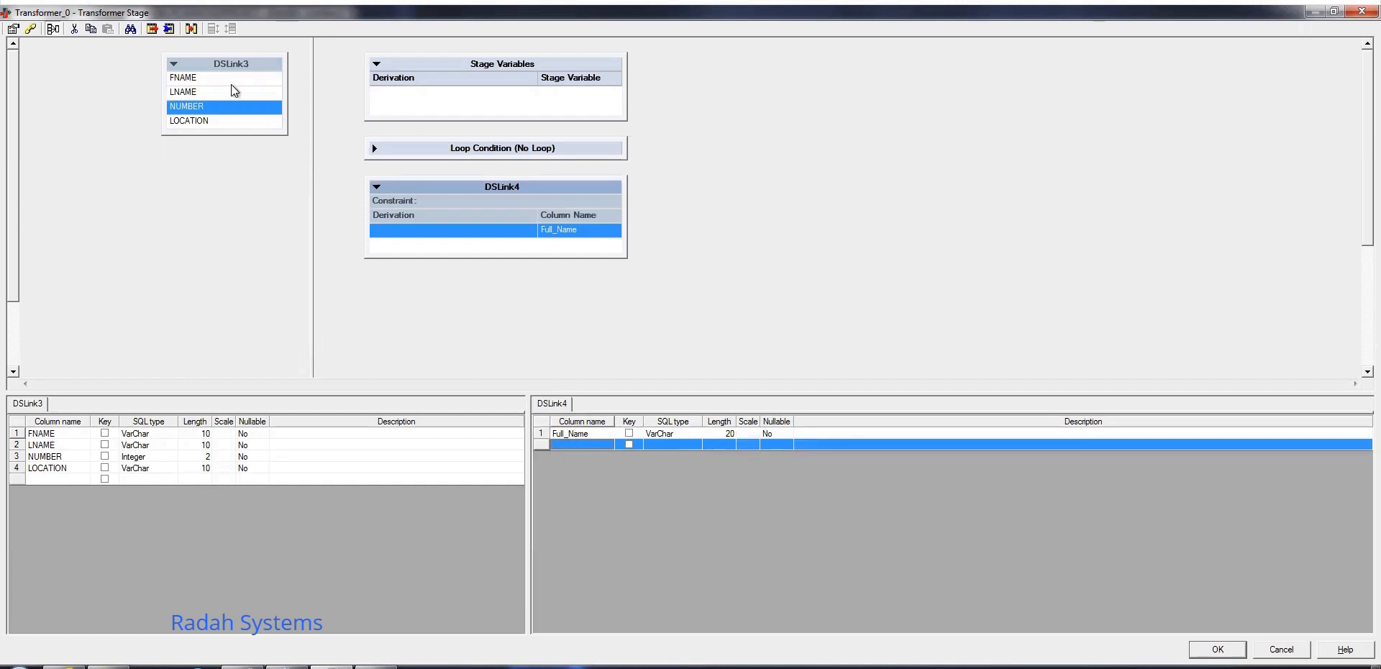
# - Map the NUMBER and LOCATION input columns from DSLink3 to the output link DSLink4
pyautogui.moveTo(253, 110); pyautogui.dragTo(381, 245)
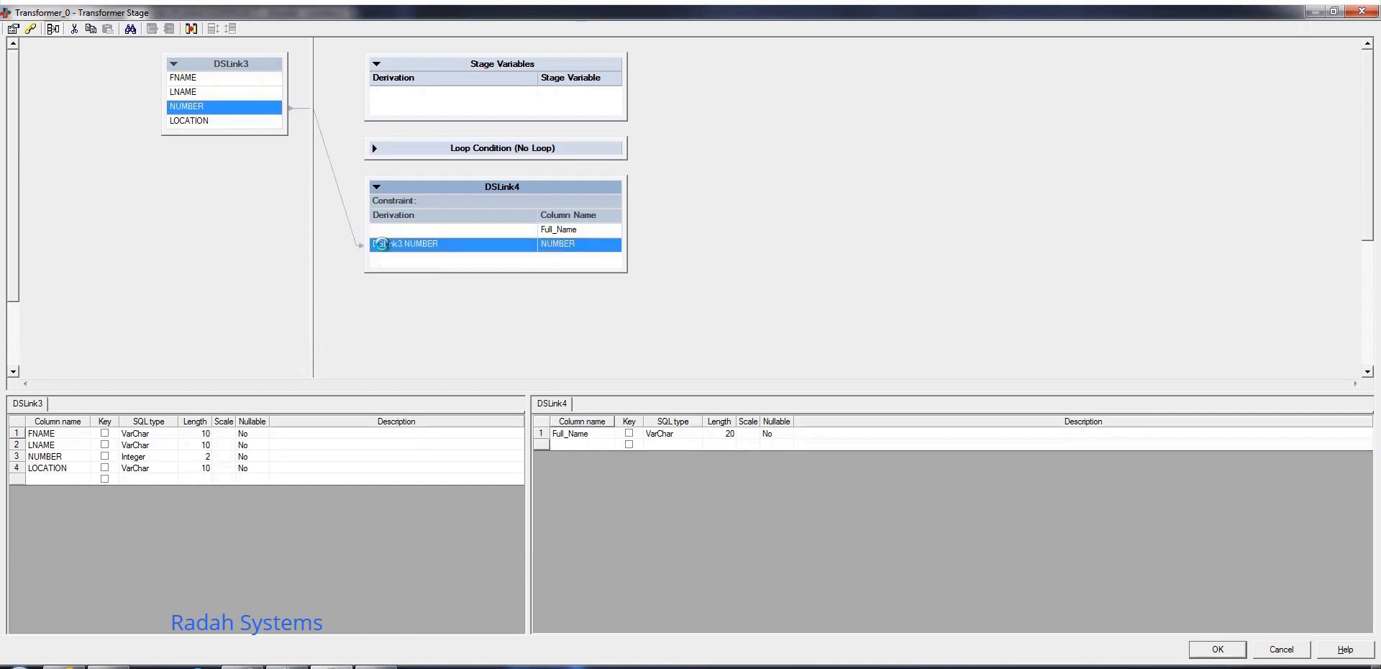
pyautogui.click(226, 120)
pyautogui.moveTo(239, 119); pyautogui.dragTo(390, 258)
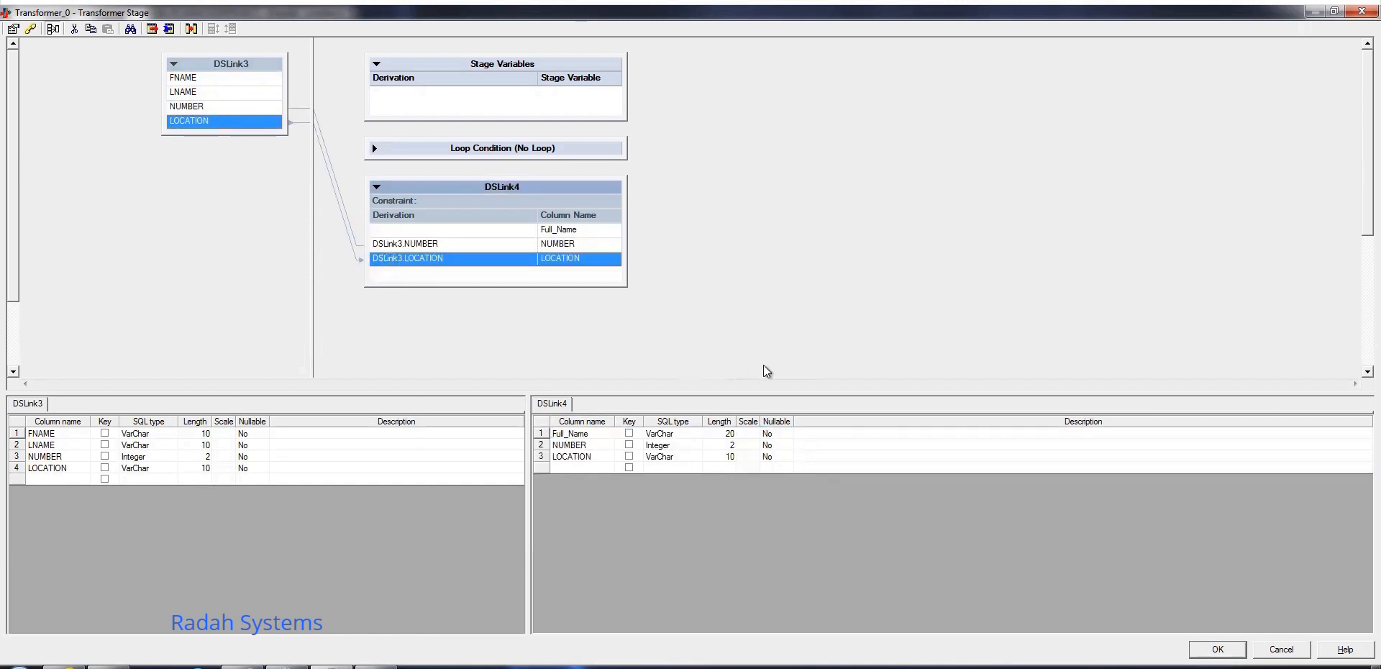
pyautogui.click(792, 290)
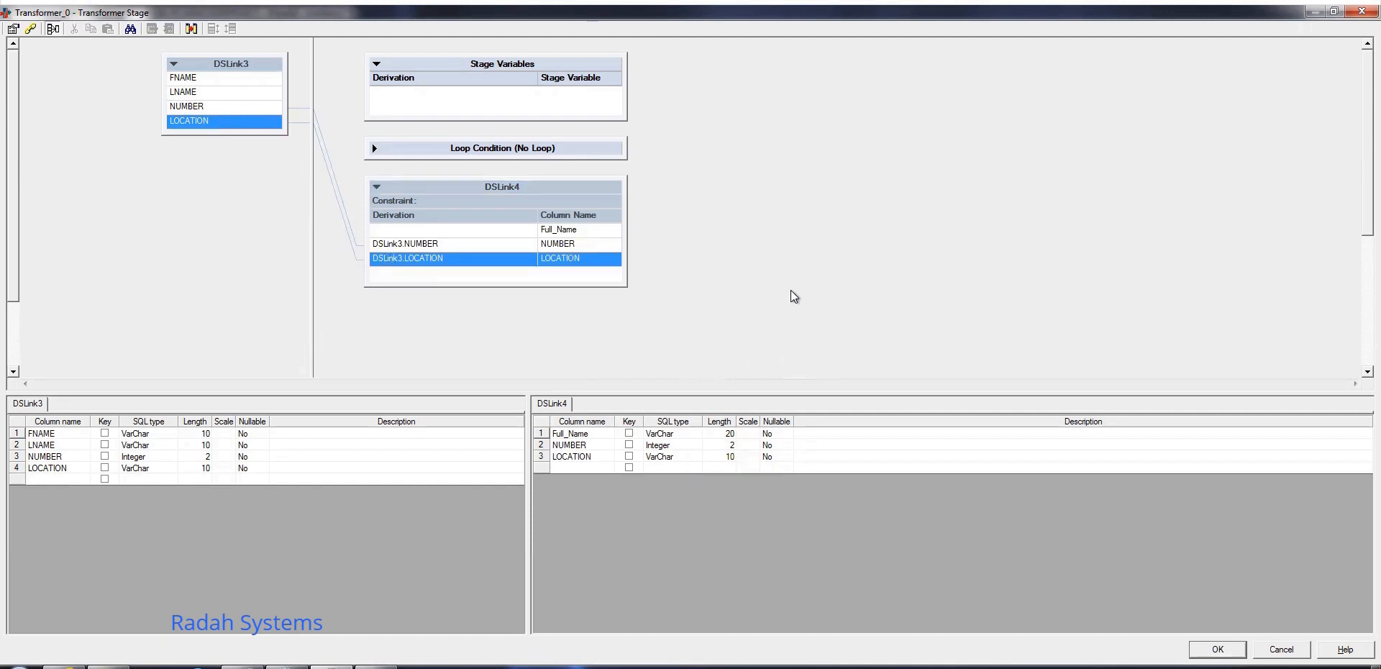
# - Start the Full_Name derivation with the input column DSLink3.FNAME
pyautogui.click(495, 229)
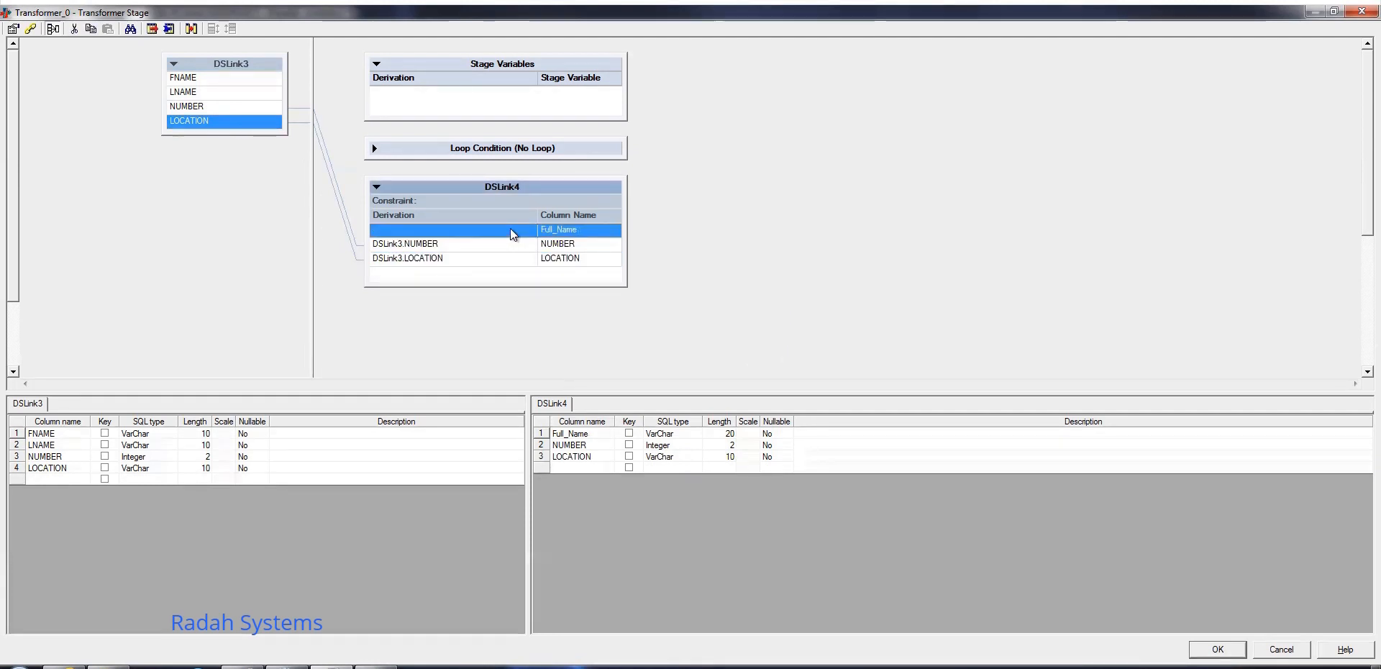
pyautogui.doubleClick(511, 229)
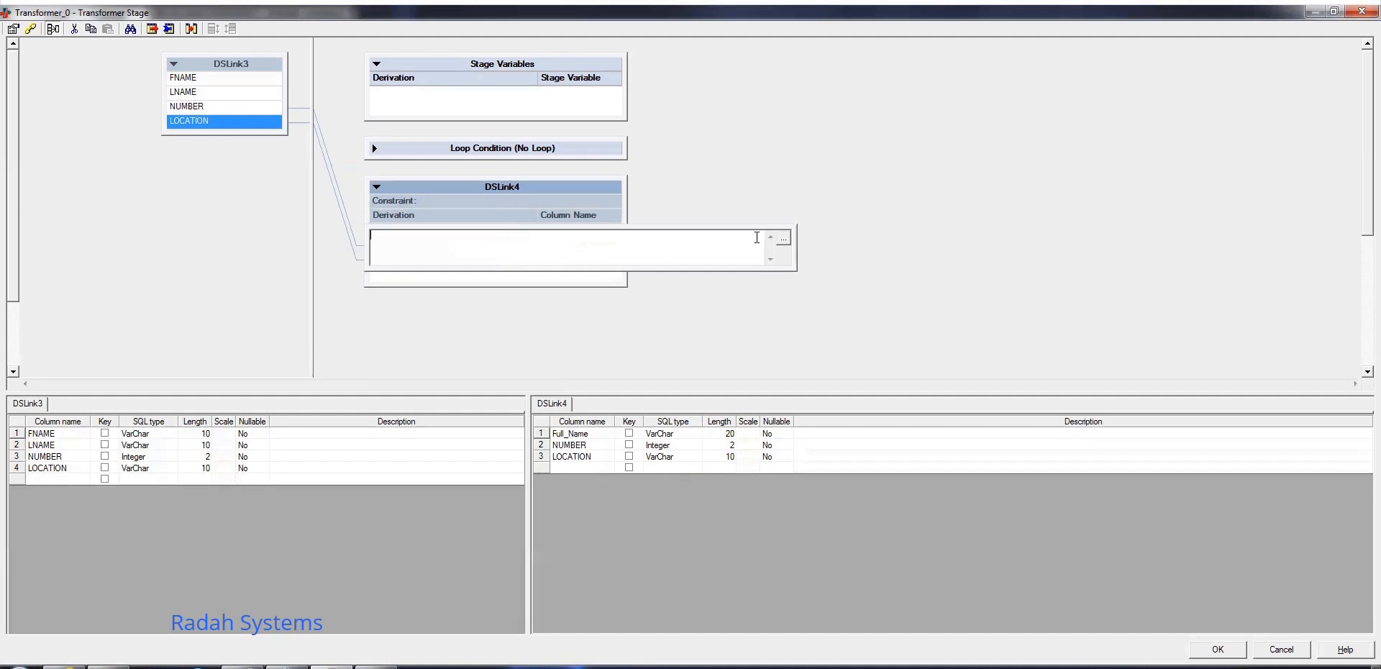
pyautogui.click(783, 242)
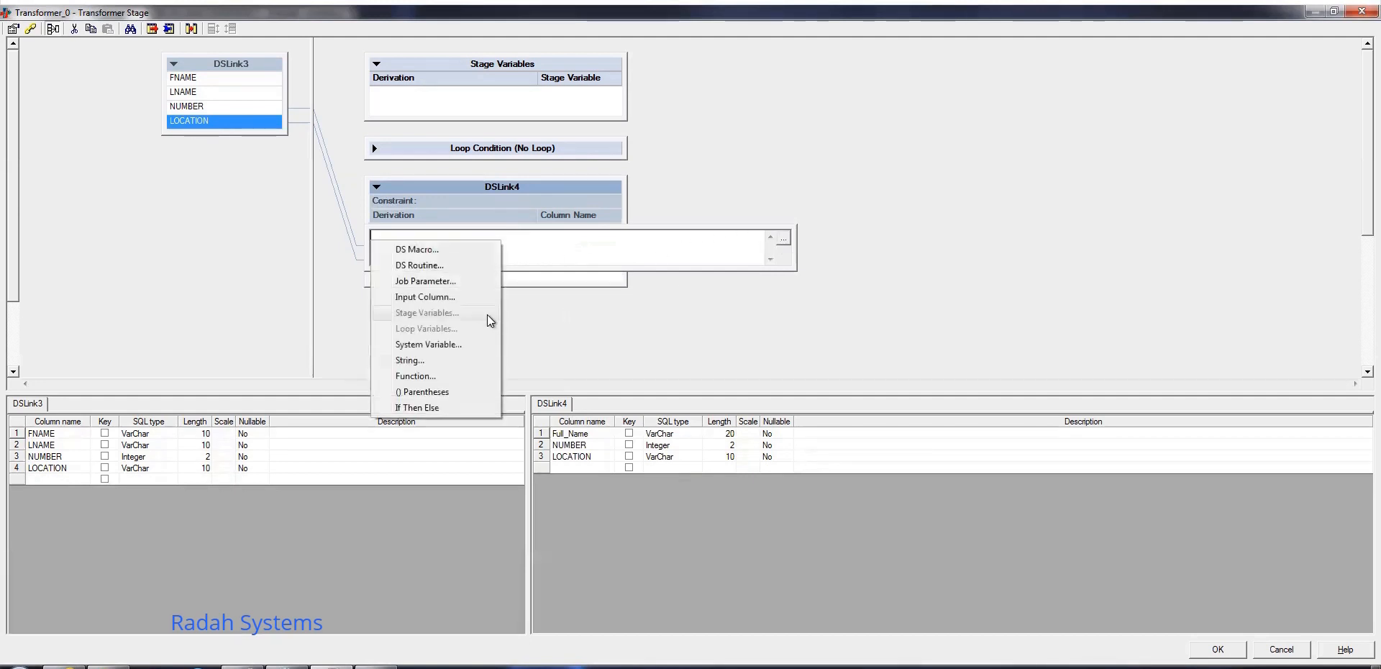
pyautogui.click(464, 299)
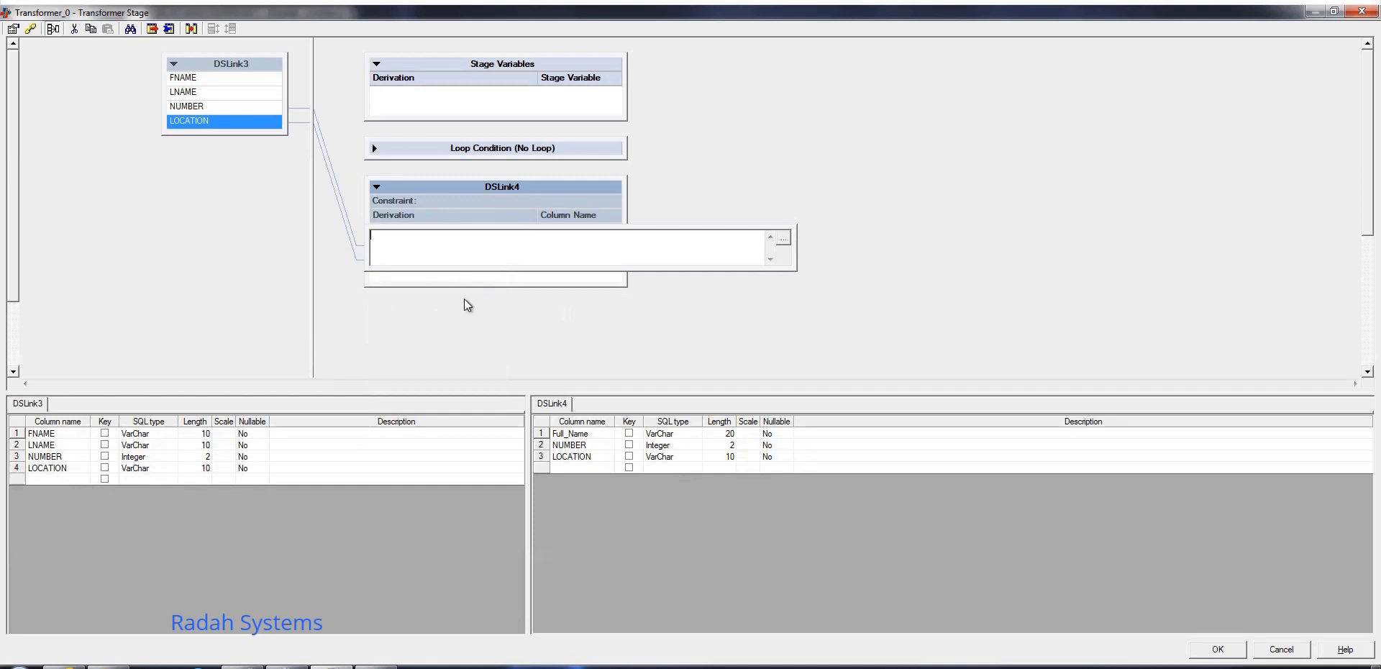
pyautogui.click(785, 241)
pyautogui.click(429, 264)
pyautogui.click(784, 238)
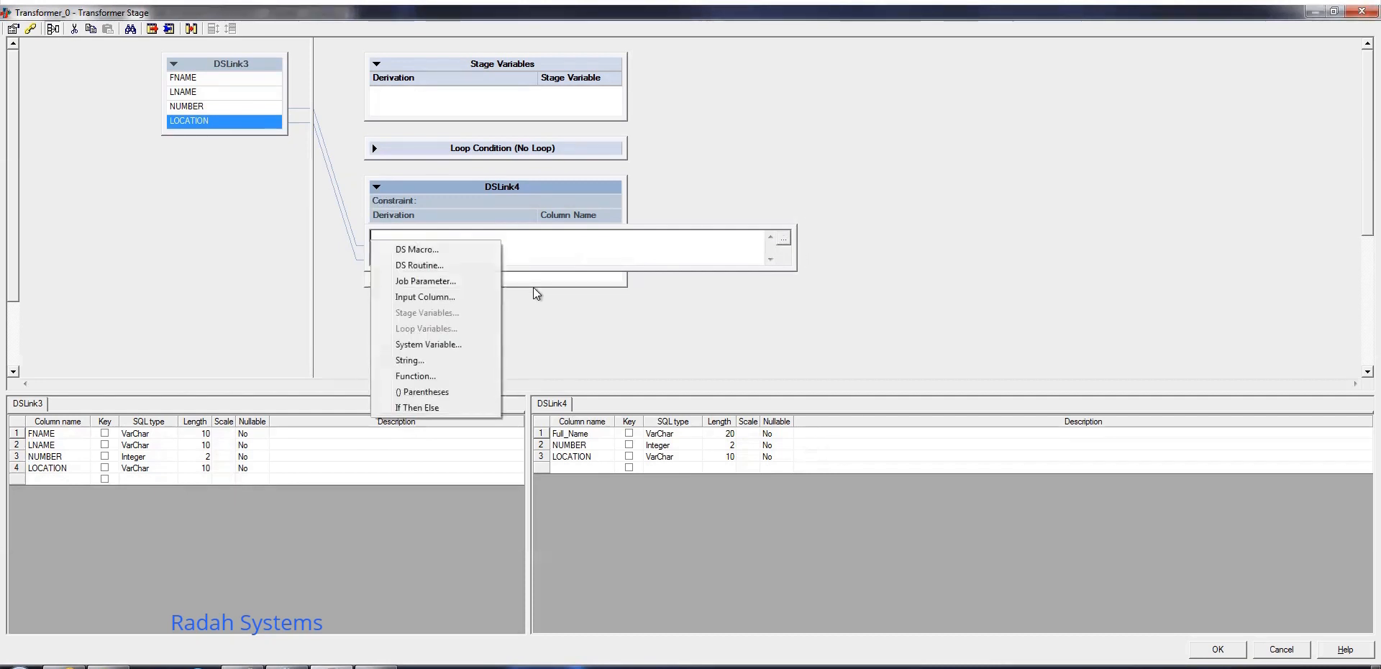
pyautogui.click(438, 297)
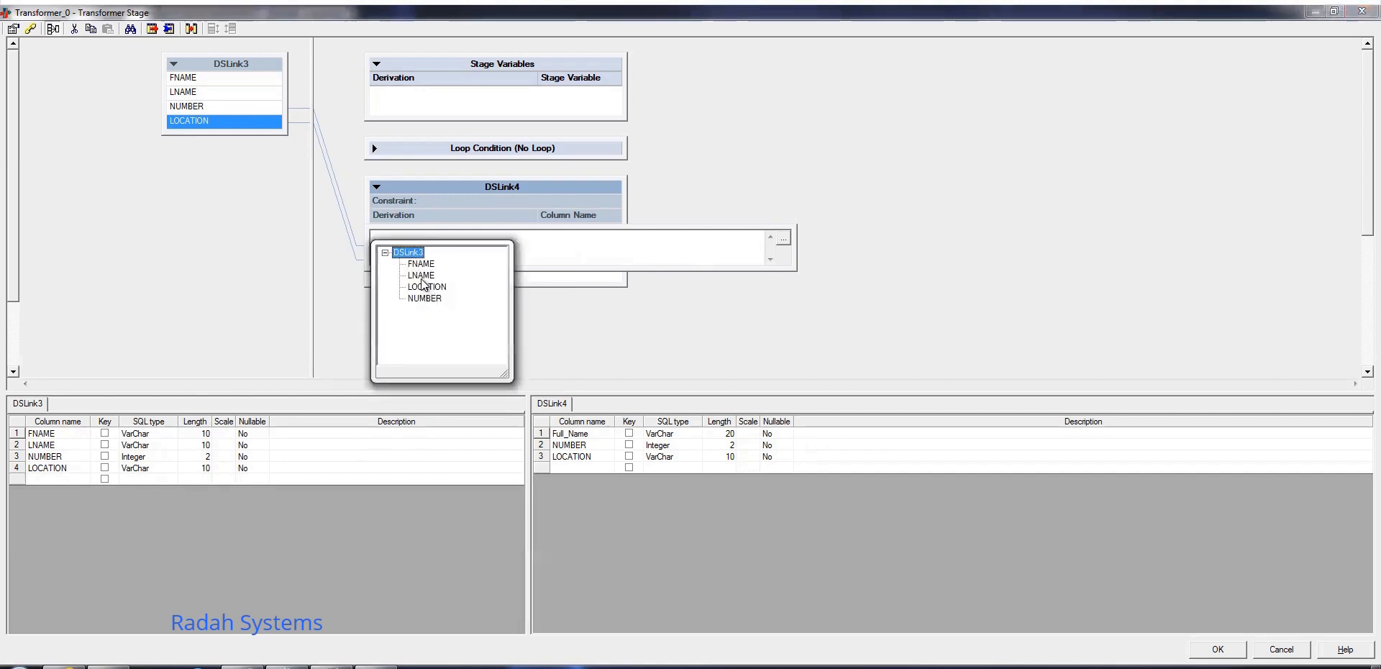
pyautogui.click(419, 265)
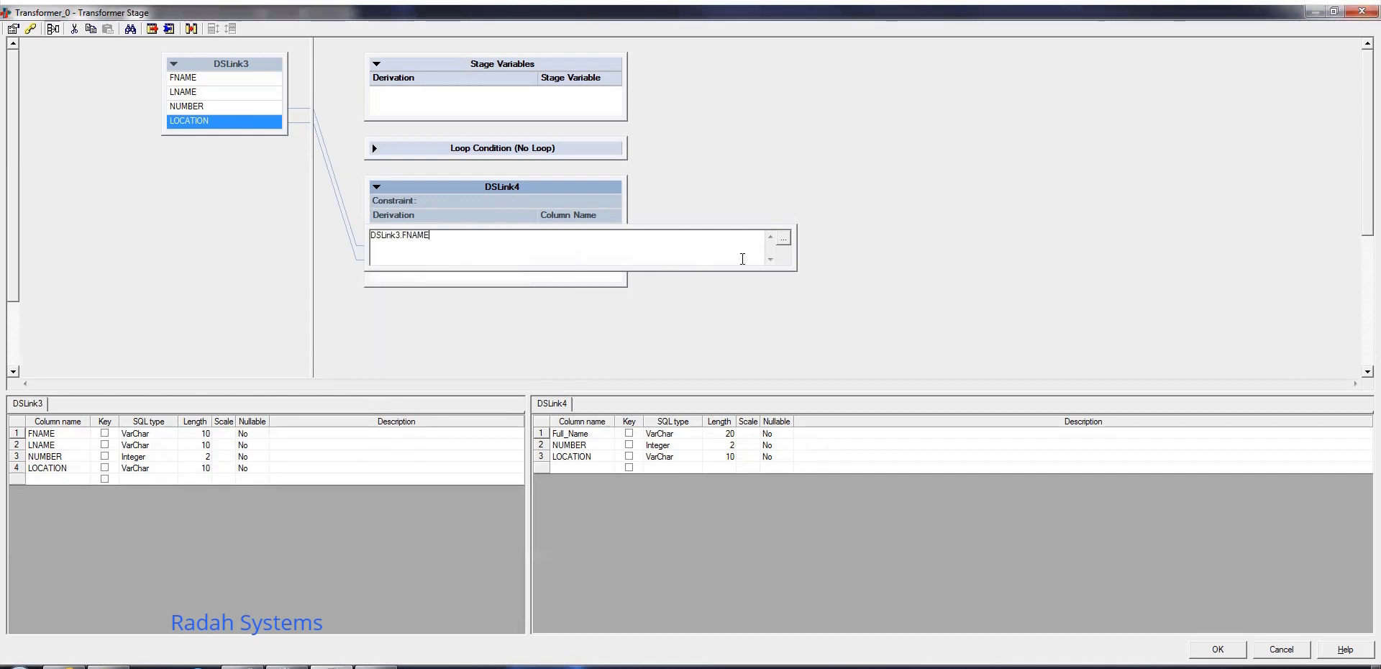
# - Concatenate DSLink3.LNAME onto the Full_Name derivation and accept the Transformer settings
pyautogui.click(783, 239)
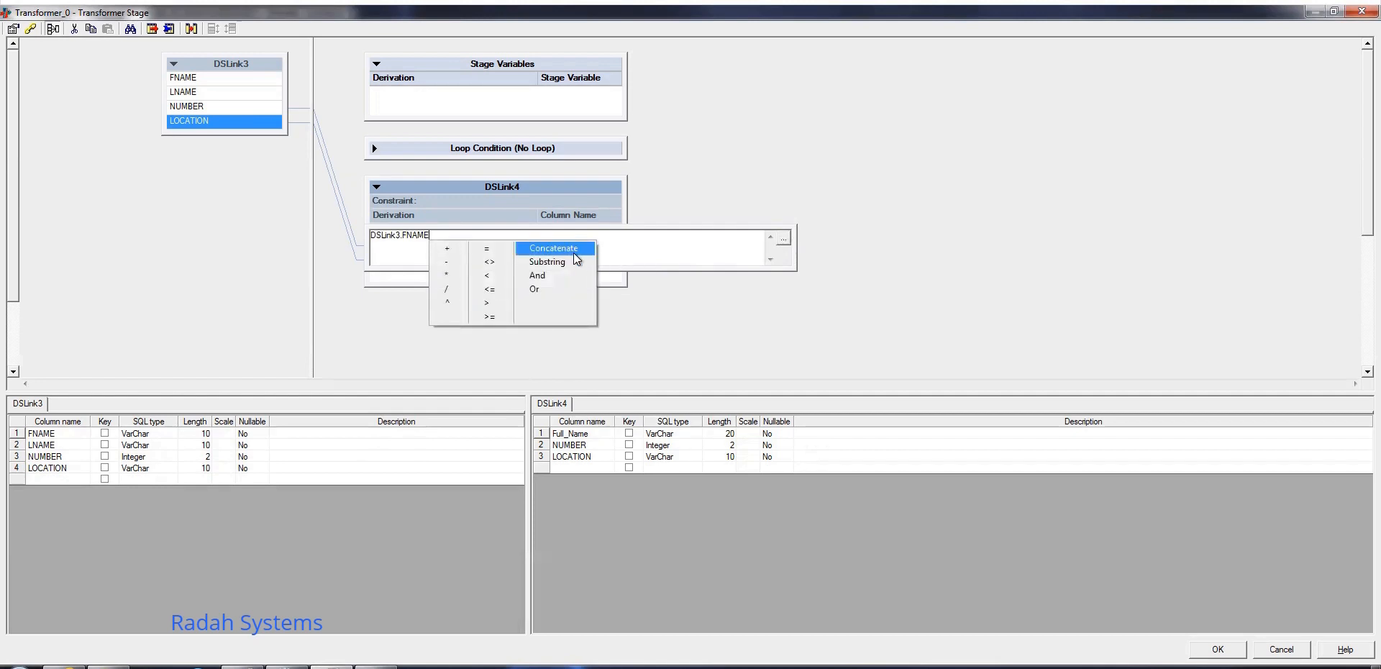
pyautogui.click(573, 251)
pyautogui.click(787, 237)
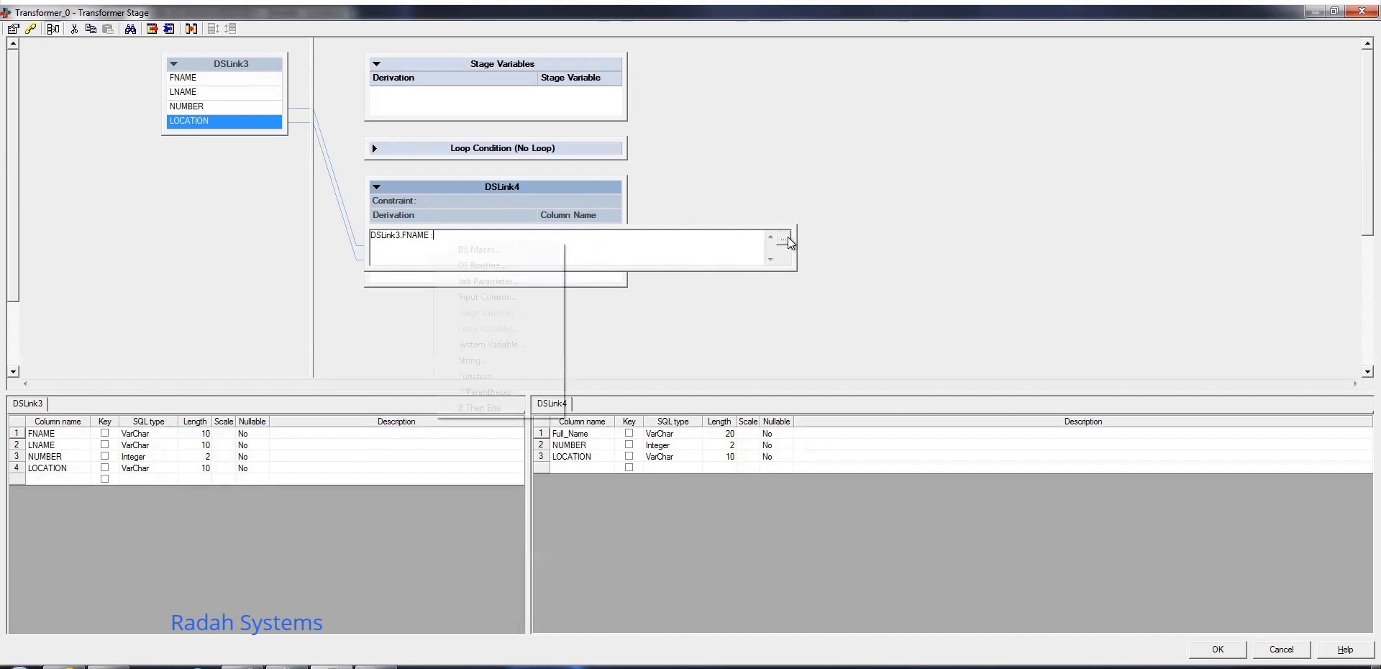
pyautogui.click(516, 295)
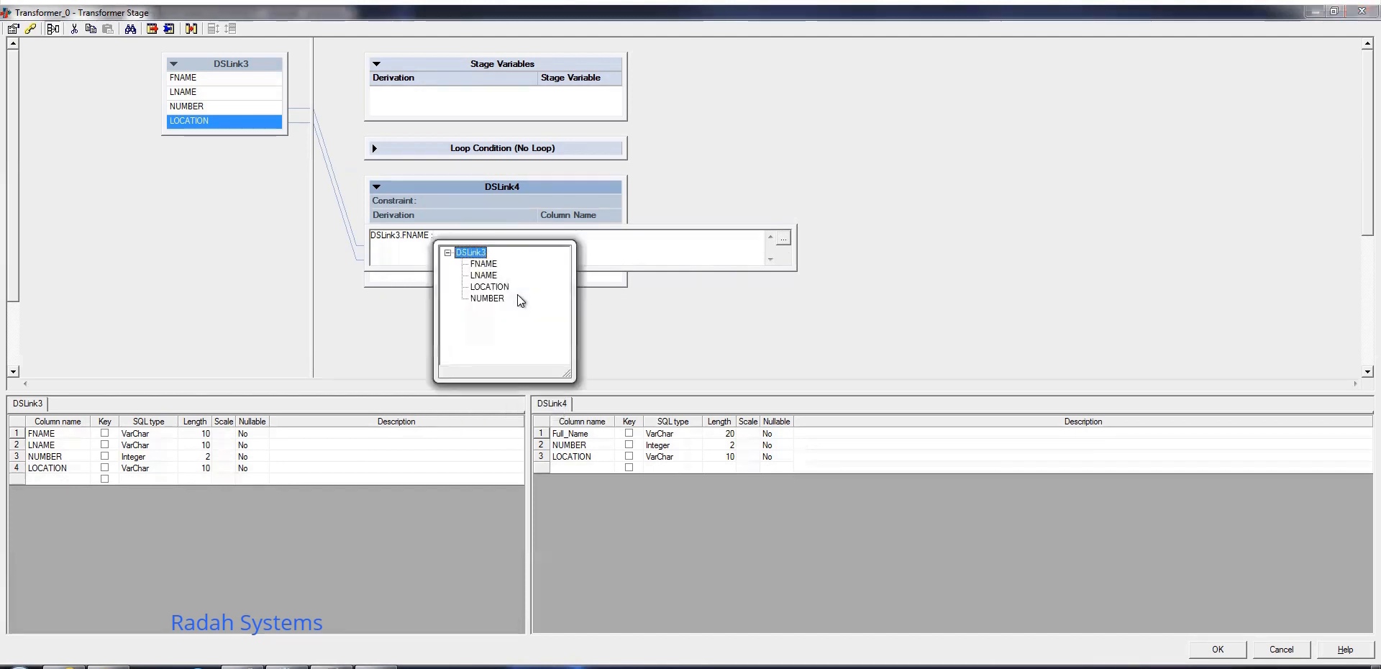
pyautogui.click(485, 277)
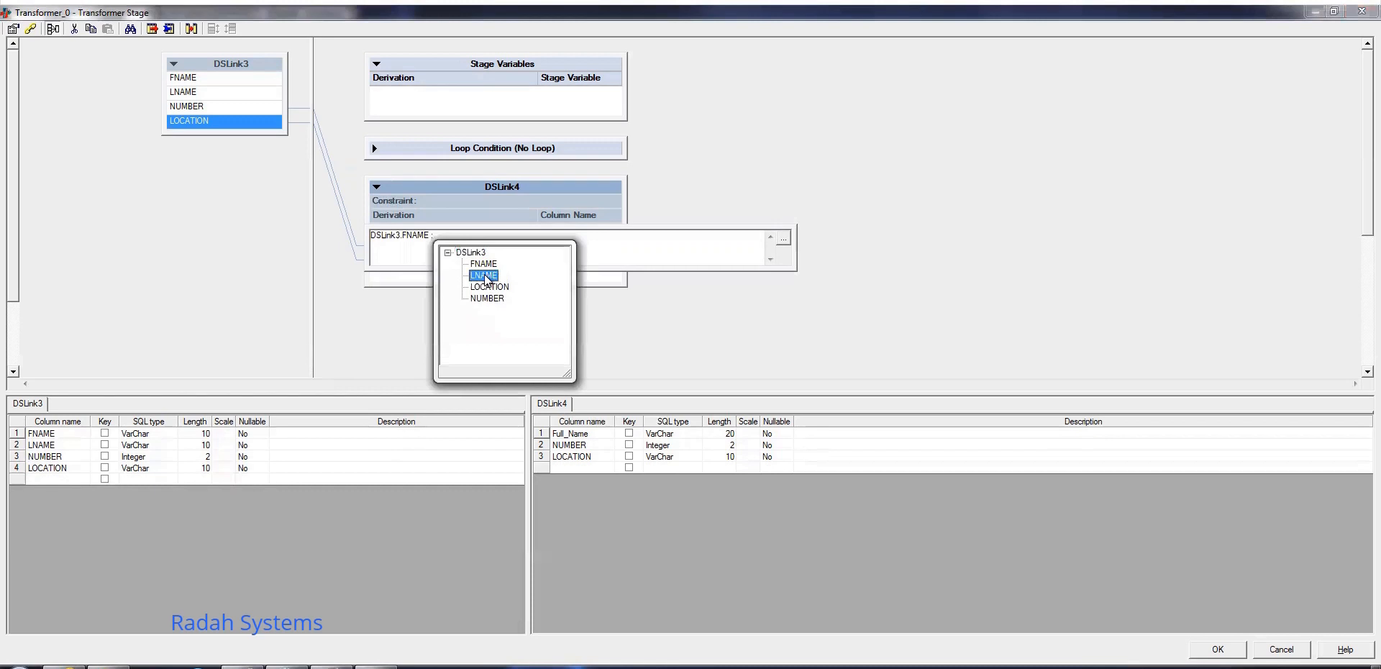
pyautogui.doubleClick(485, 275)
pyautogui.click(779, 187)
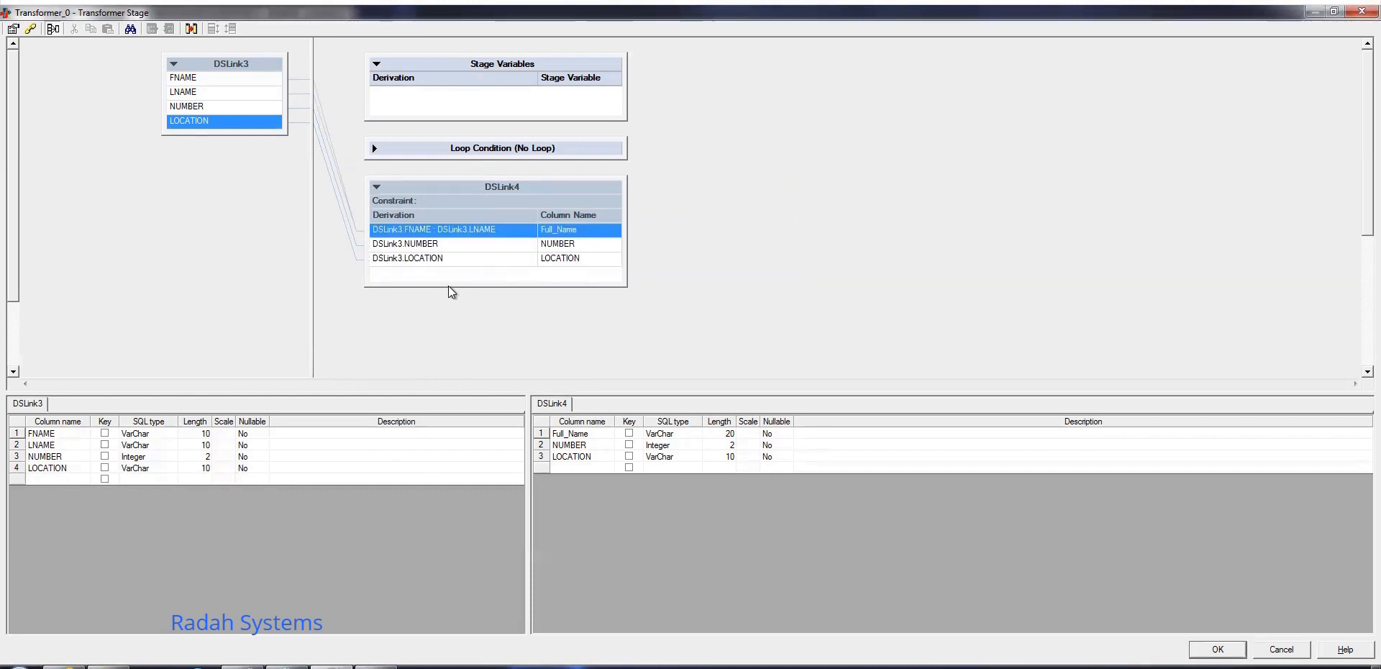
pyautogui.click(1220, 651)
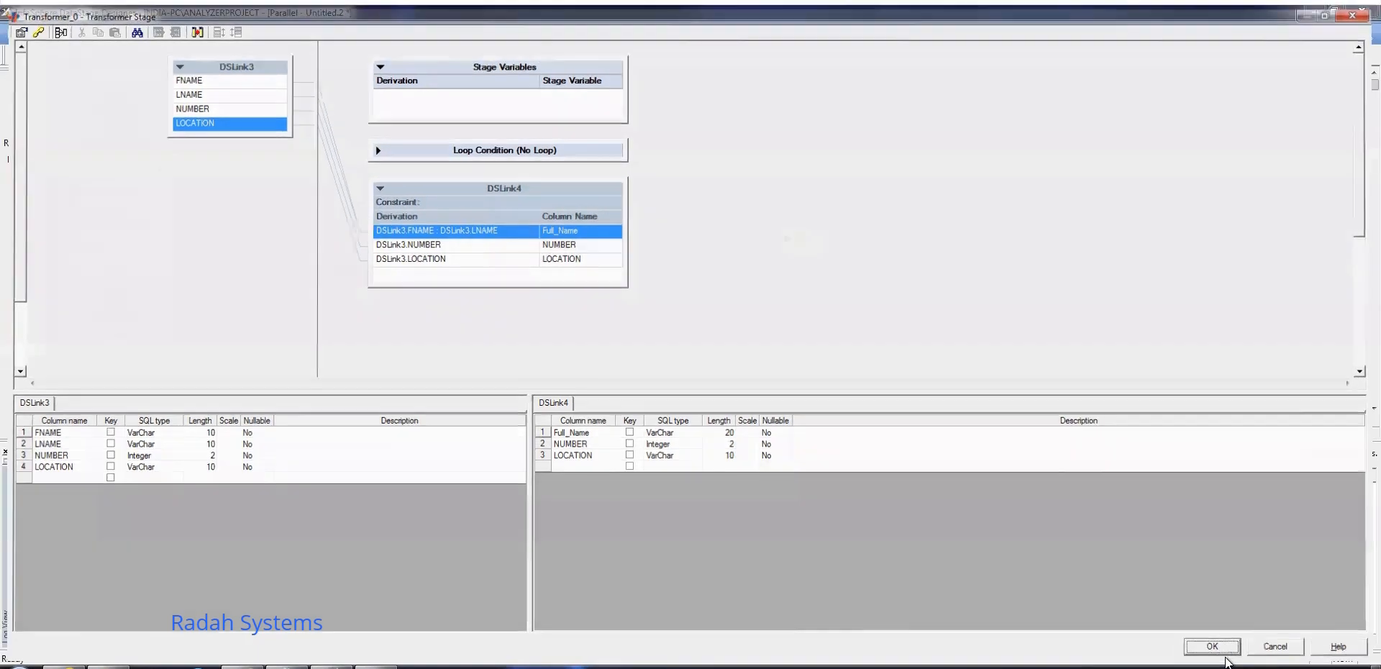
# - Open the target Sequential_File_2 stage and browse to the DS_TGT folder on C: for its File property
pyautogui.doubleClick(813, 234)
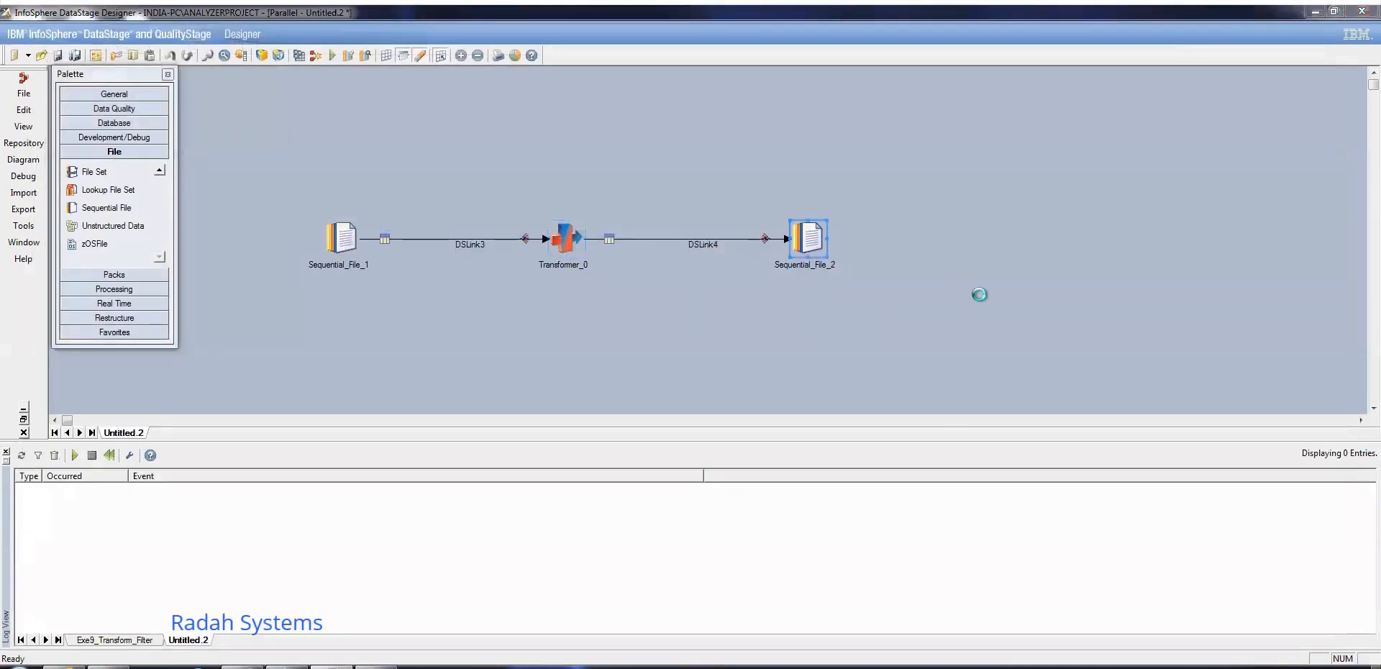
pyautogui.click(72, 126)
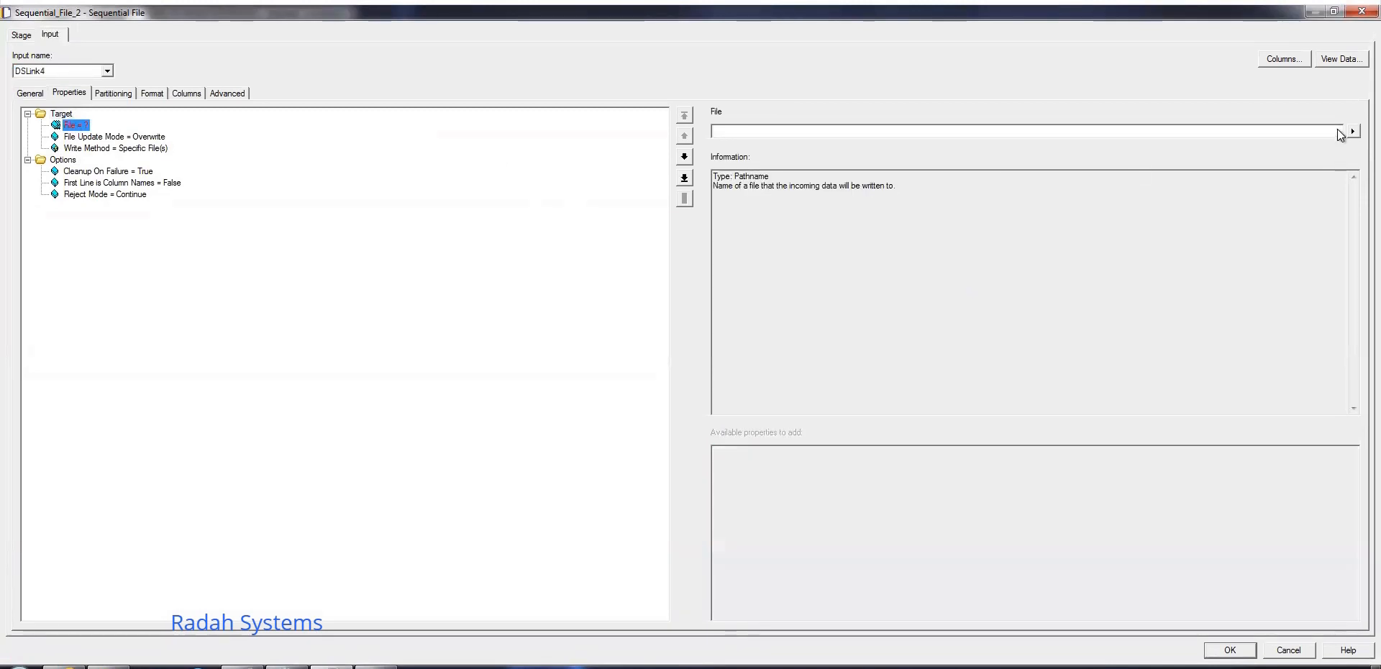
pyautogui.click(1352, 132)
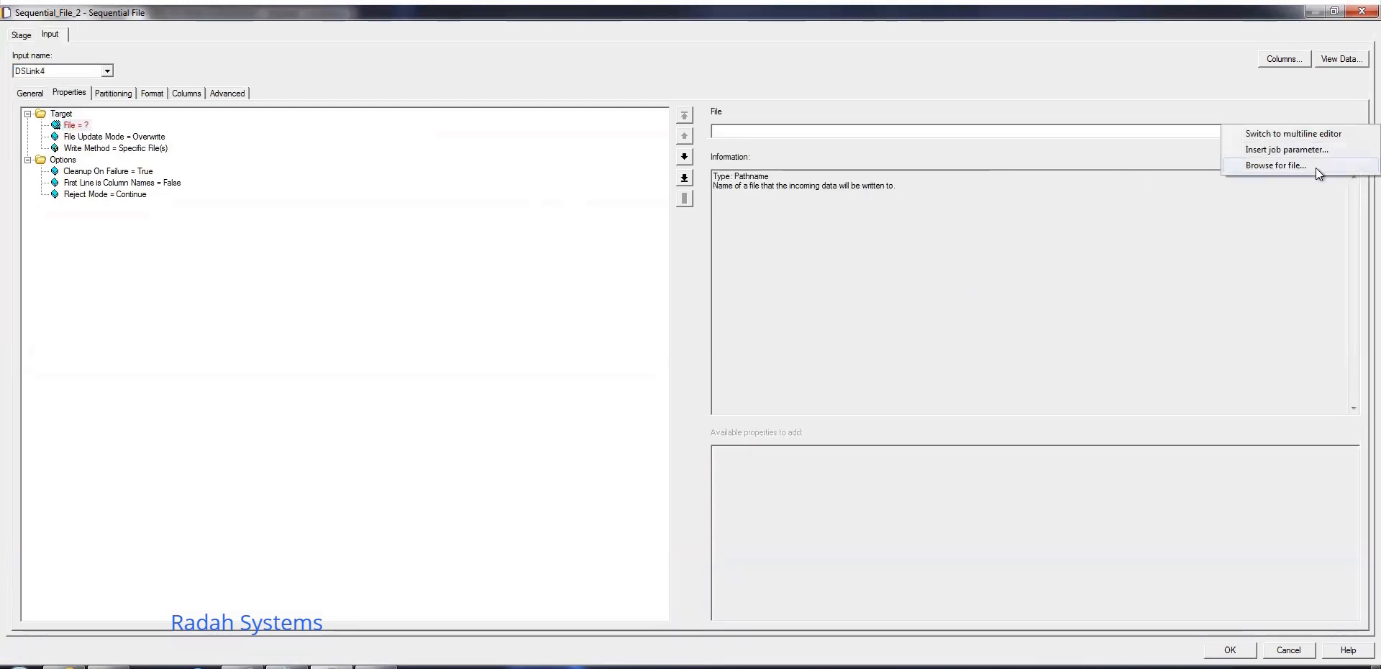
pyautogui.click(1315, 167)
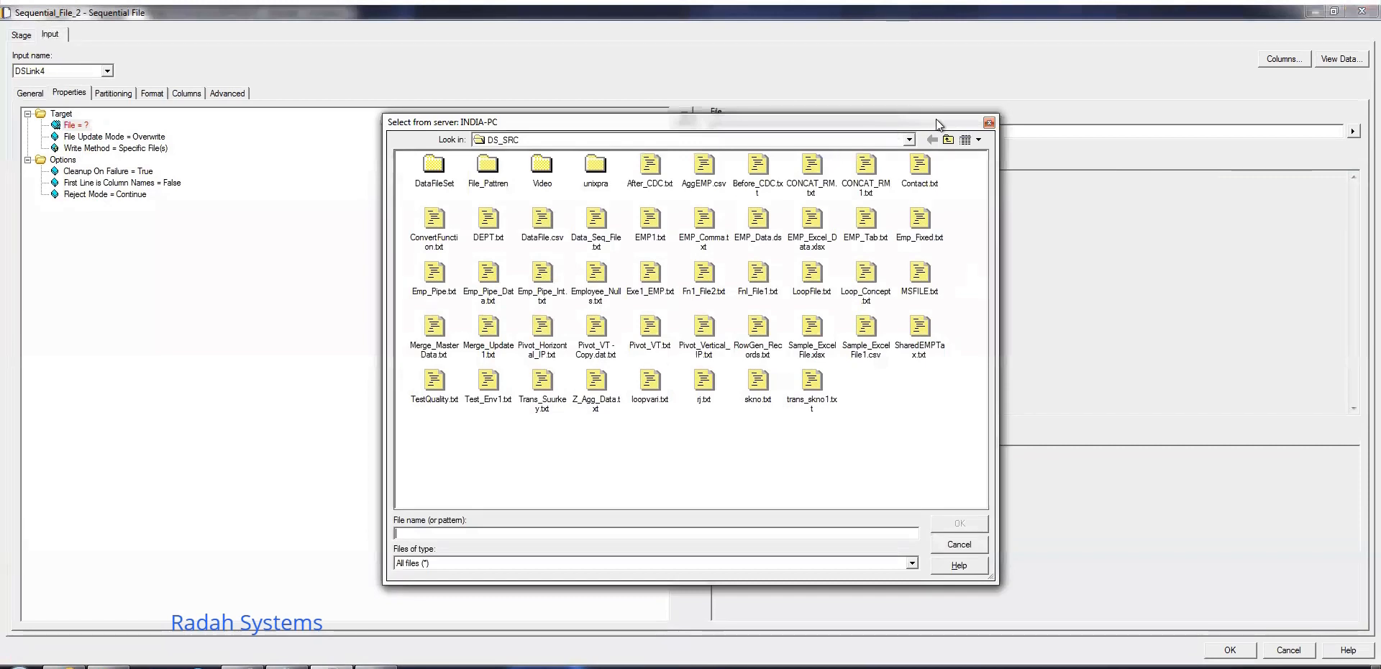
pyautogui.click(948, 140)
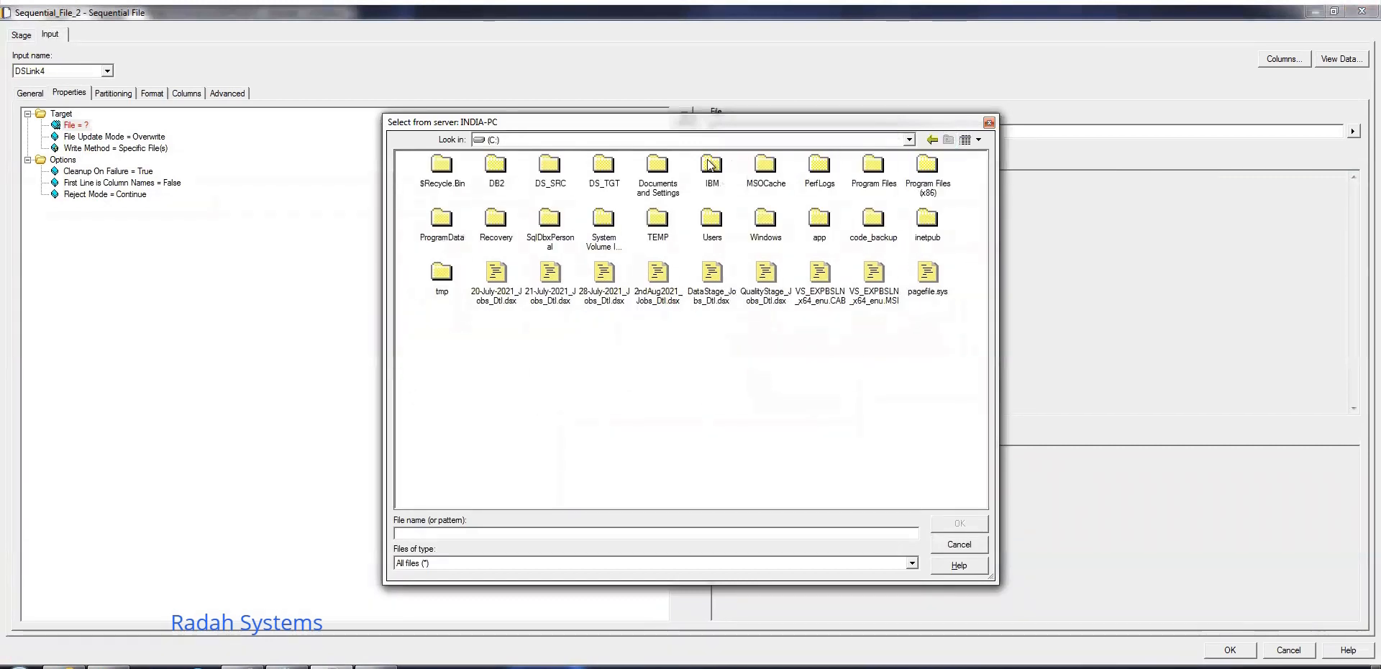
pyautogui.doubleClick(604, 164)
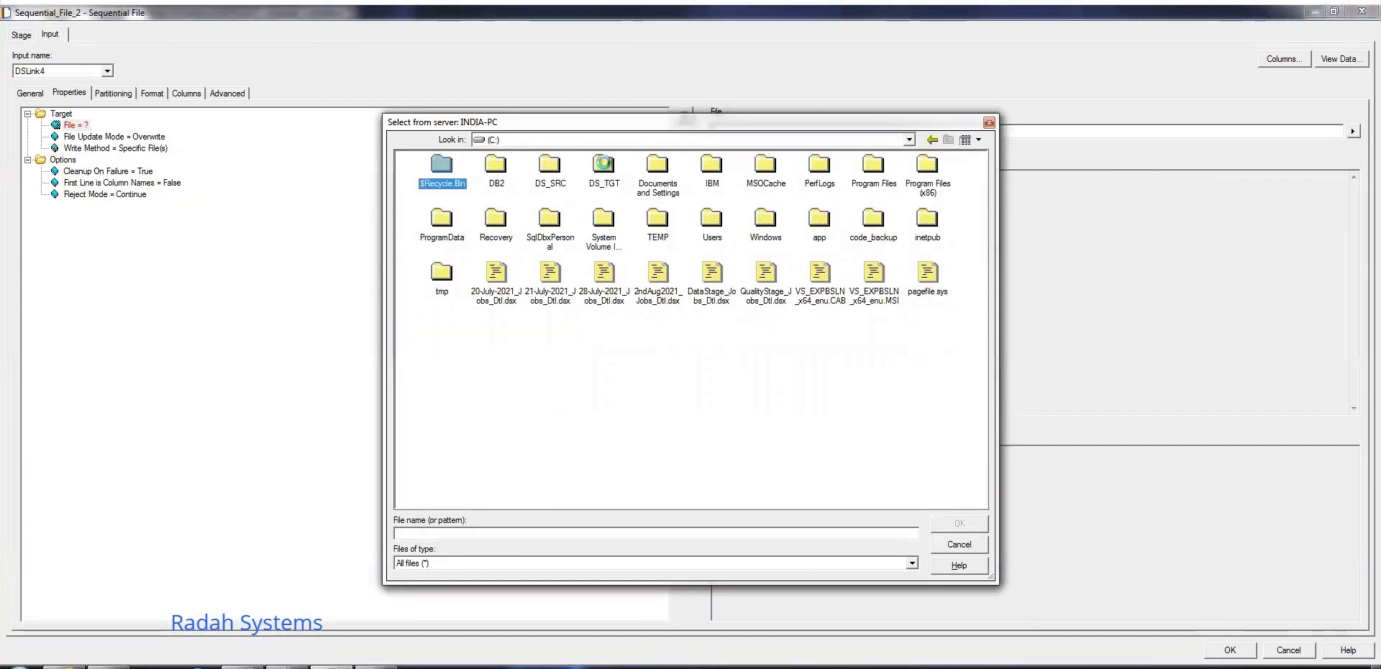
# - Name the target file Concat_exe.txt in the DS_TGT folder and accept the file selection
pyautogui.click(580, 533)
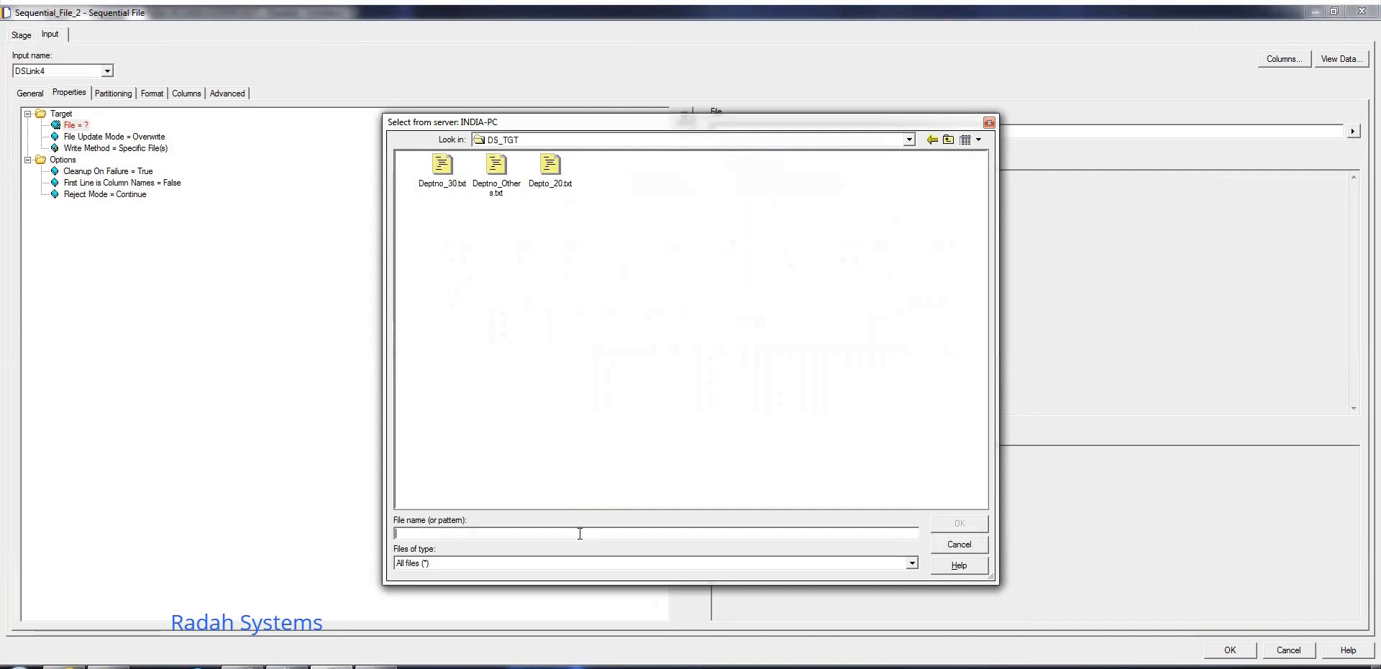
pyautogui.write('Conta')
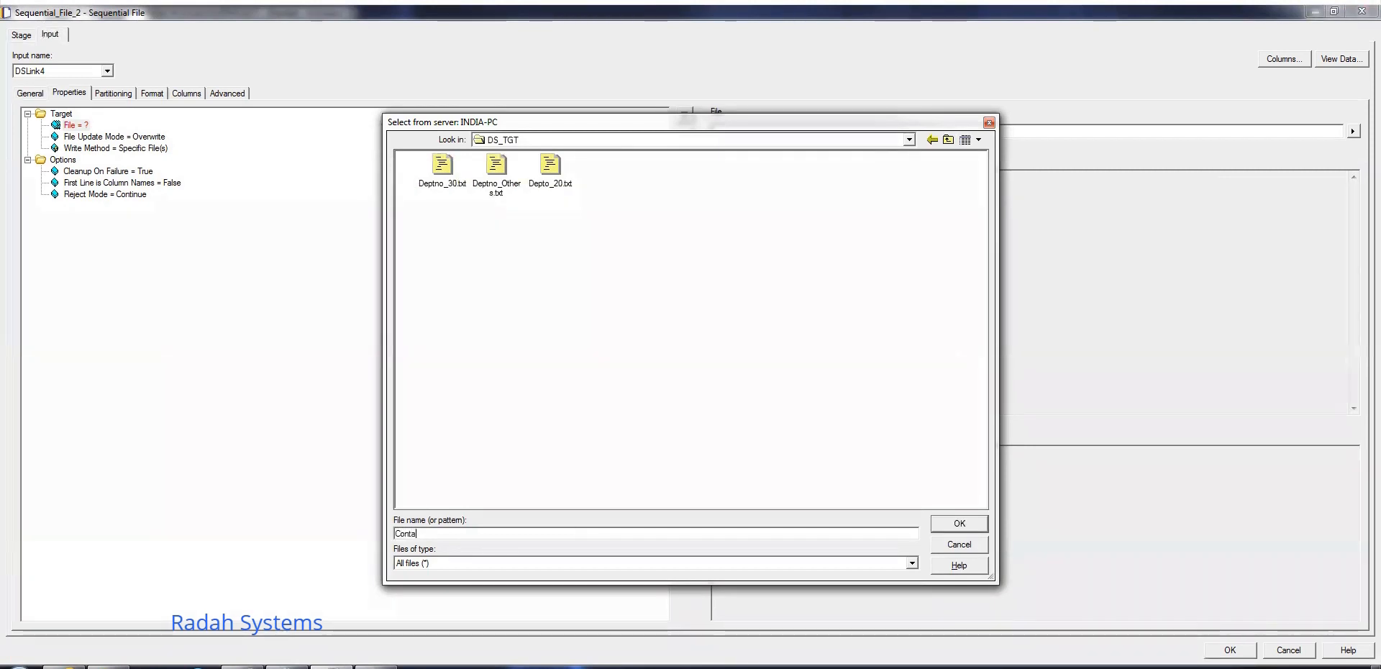
pyautogui.press('BackSpace')
pyautogui.press('BackSpace')
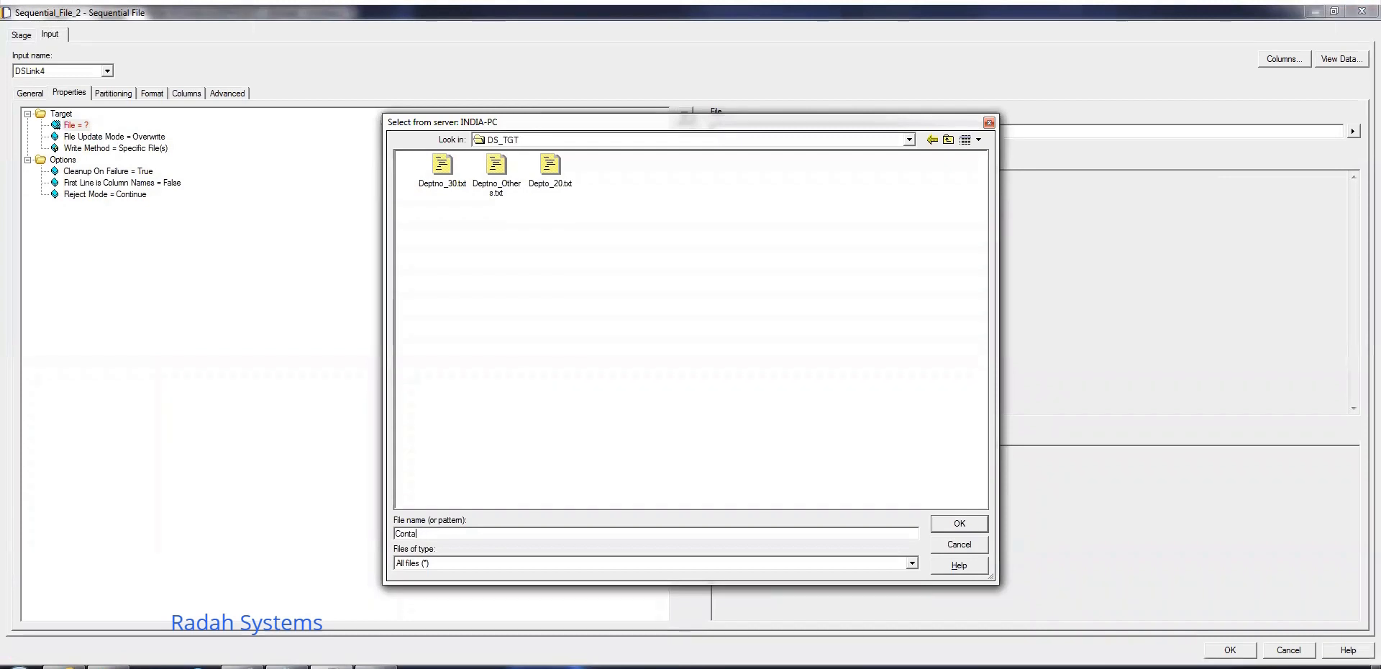
pyautogui.press('BackSpace')
pyautogui.press('BackSpace')
pyautogui.write('cat')
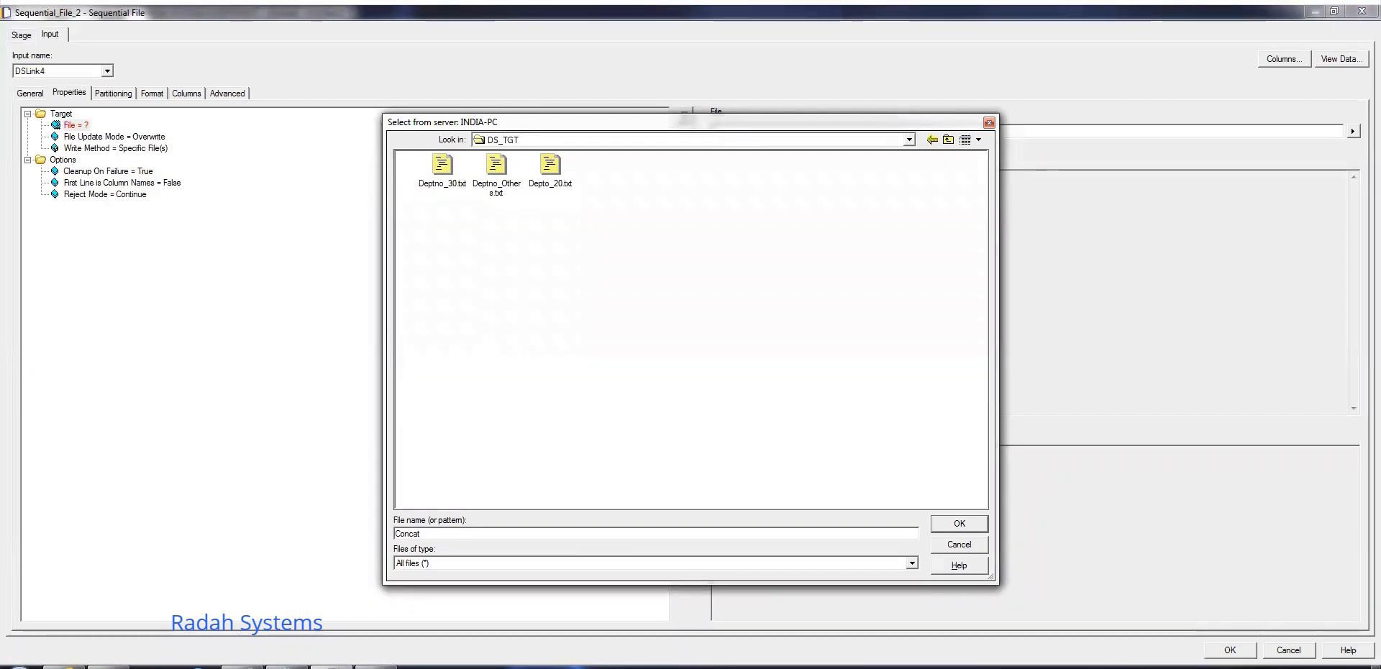
pyautogui.write('_exe')
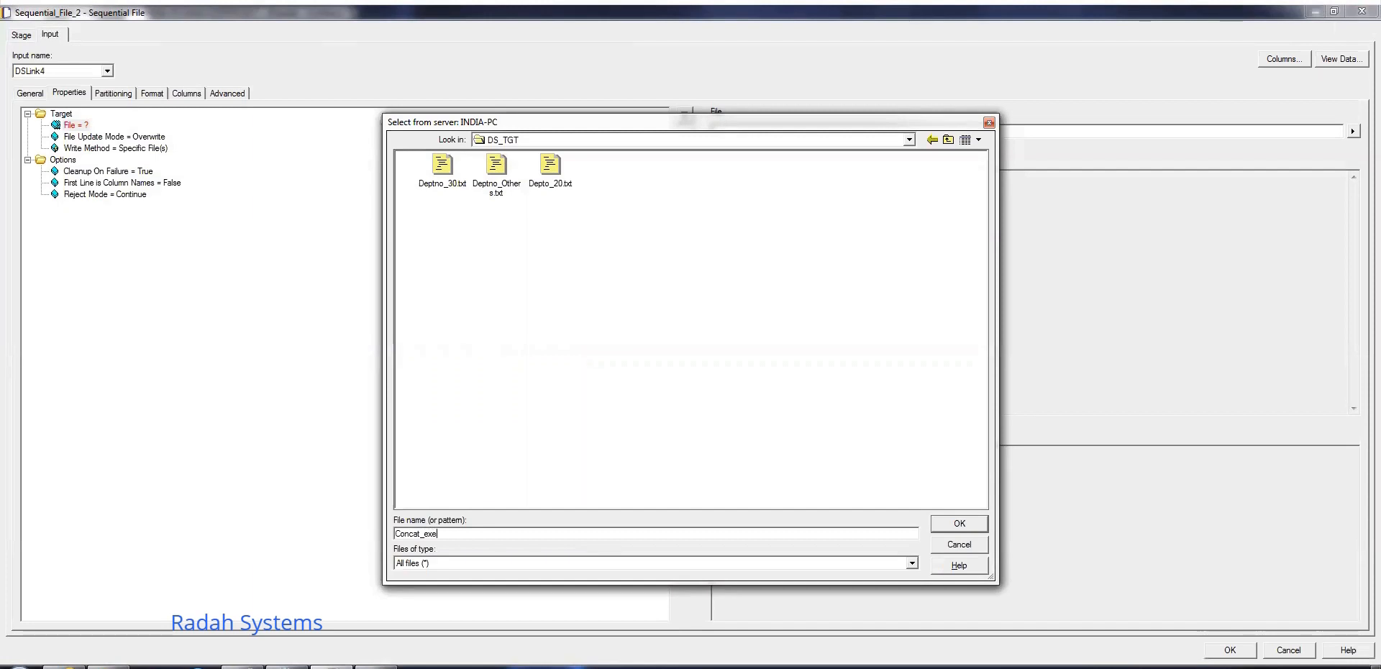
pyautogui.write('.txt')
pyautogui.click(939, 524)
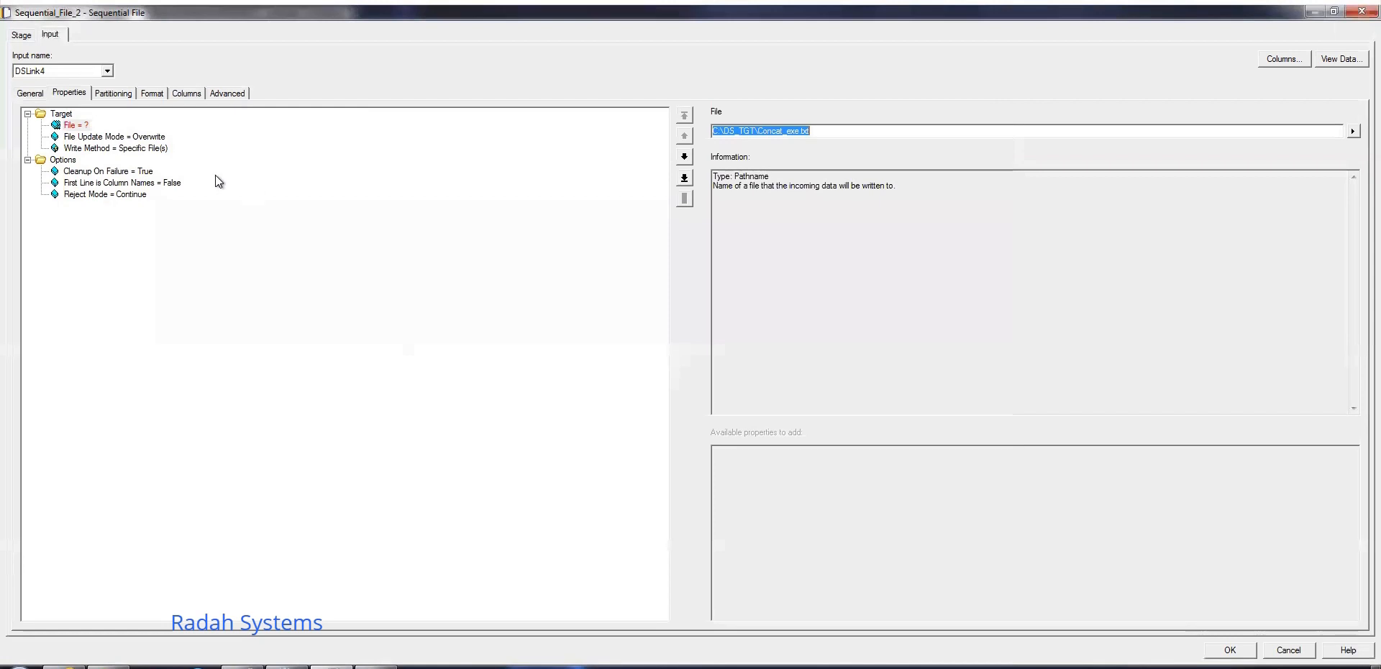
# - Set First Line is Column Names to True for the target file
pyautogui.click(148, 137)
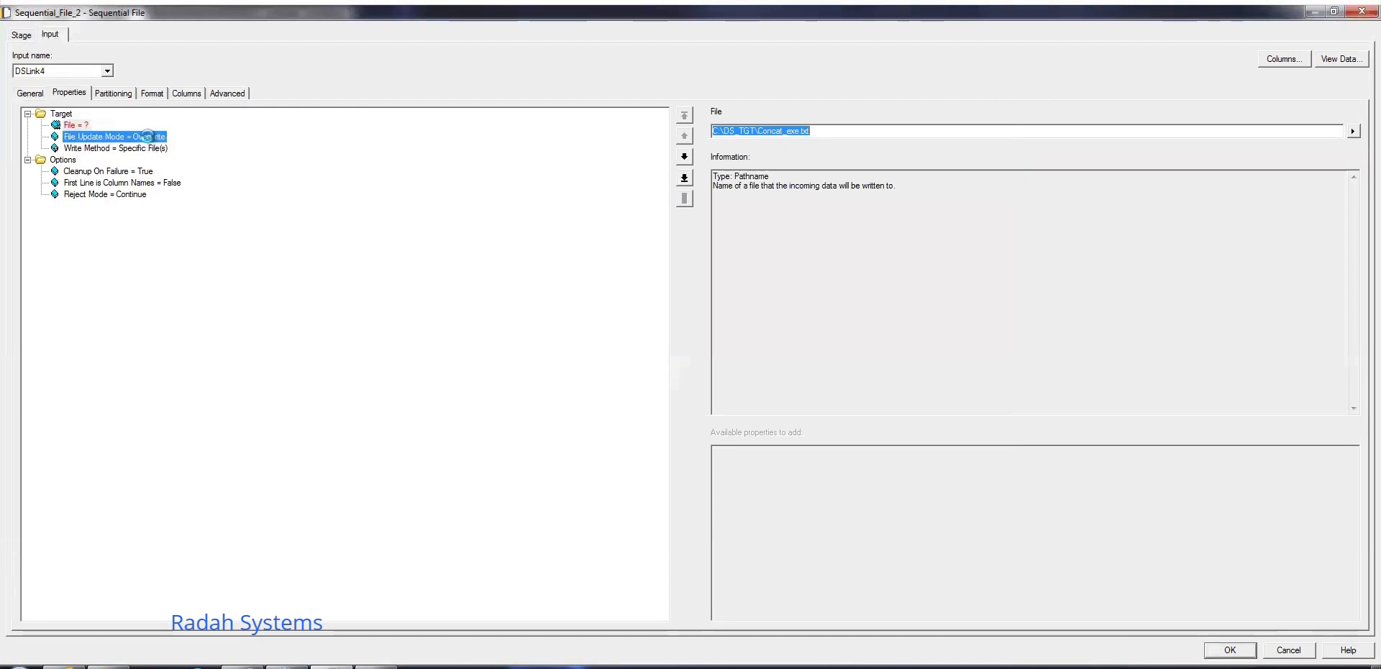
pyautogui.click(178, 182)
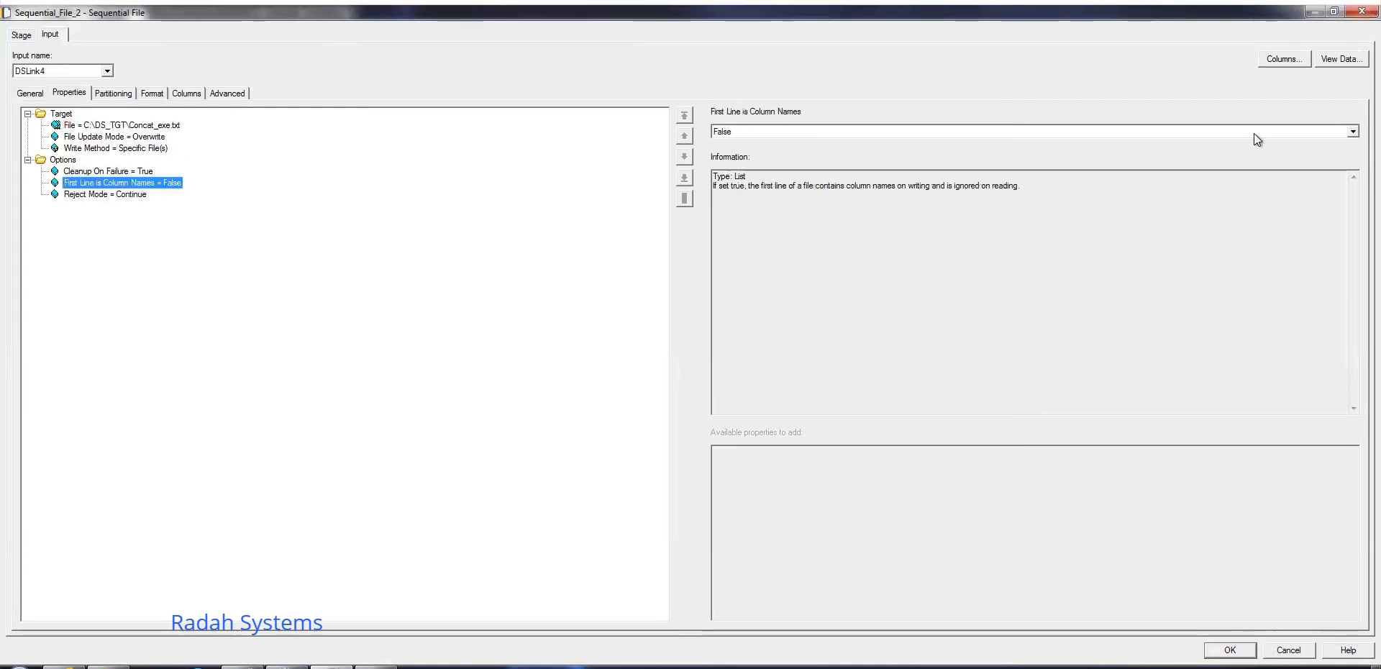
pyautogui.click(1338, 132)
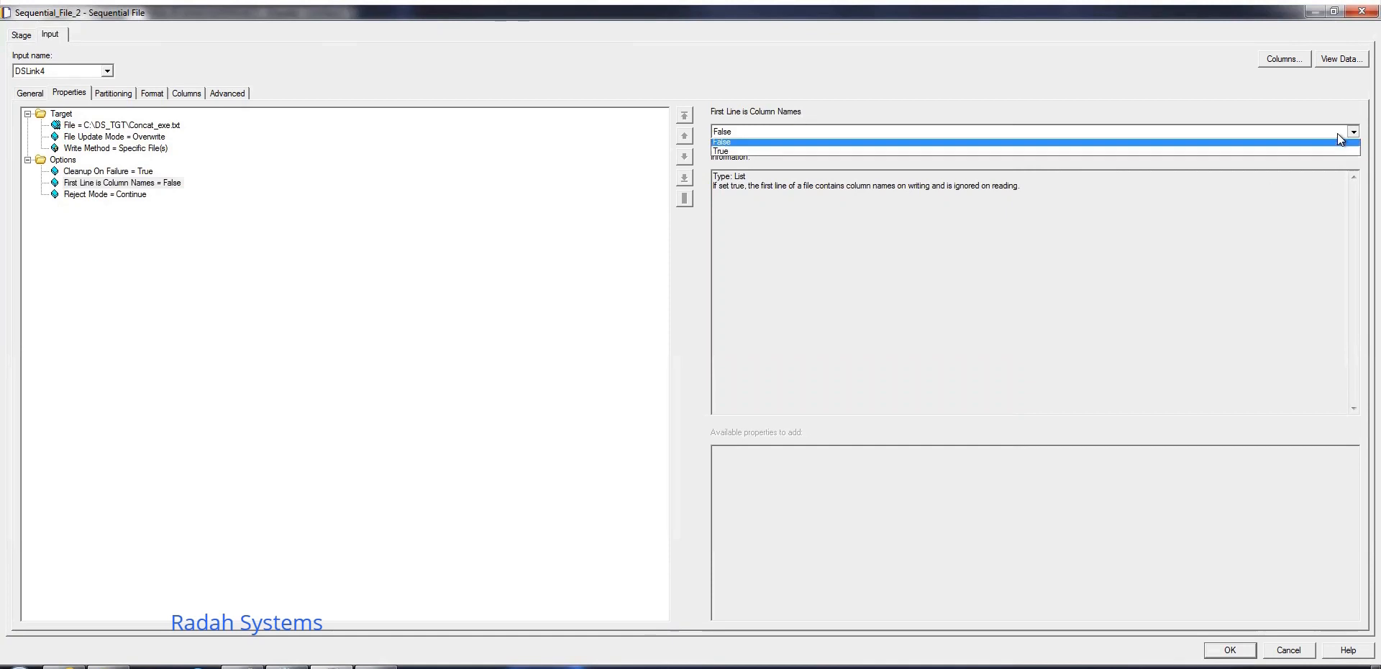
pyautogui.click(737, 154)
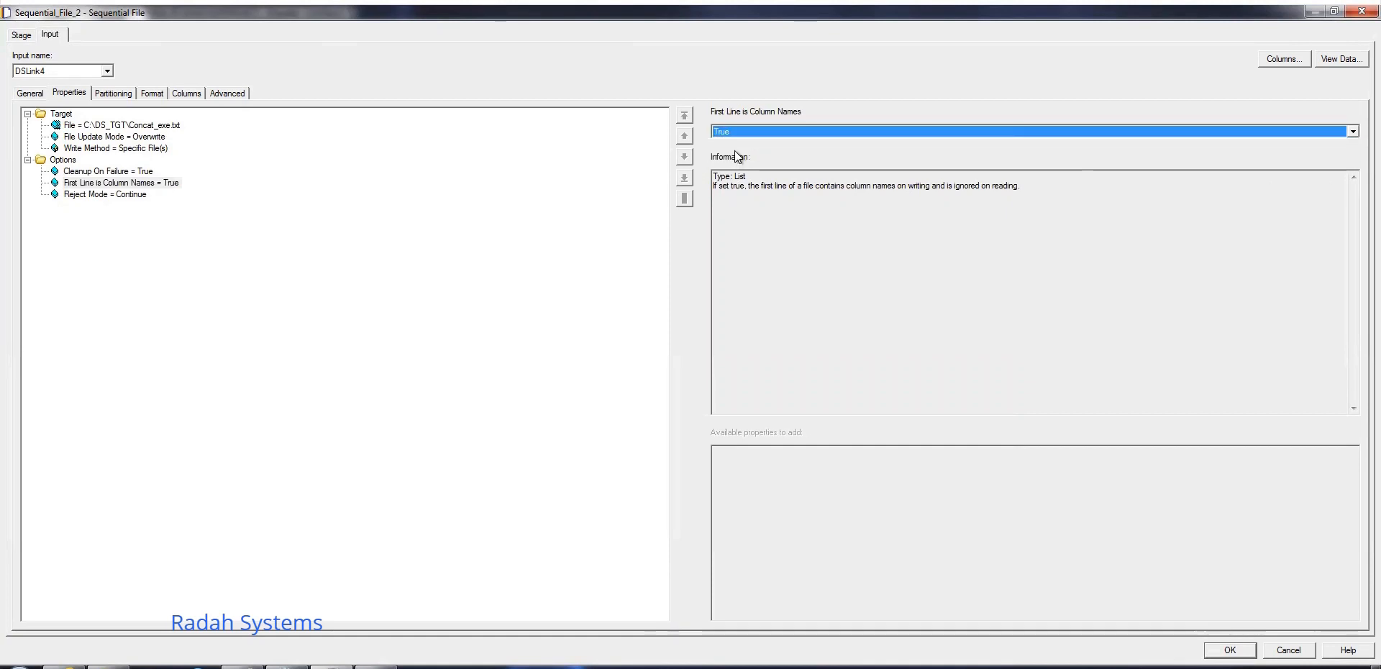
# - Remove the Quote property from the target's field format defaults and add Null field value set to ''
pyautogui.click(123, 97)
pyautogui.click(153, 96)
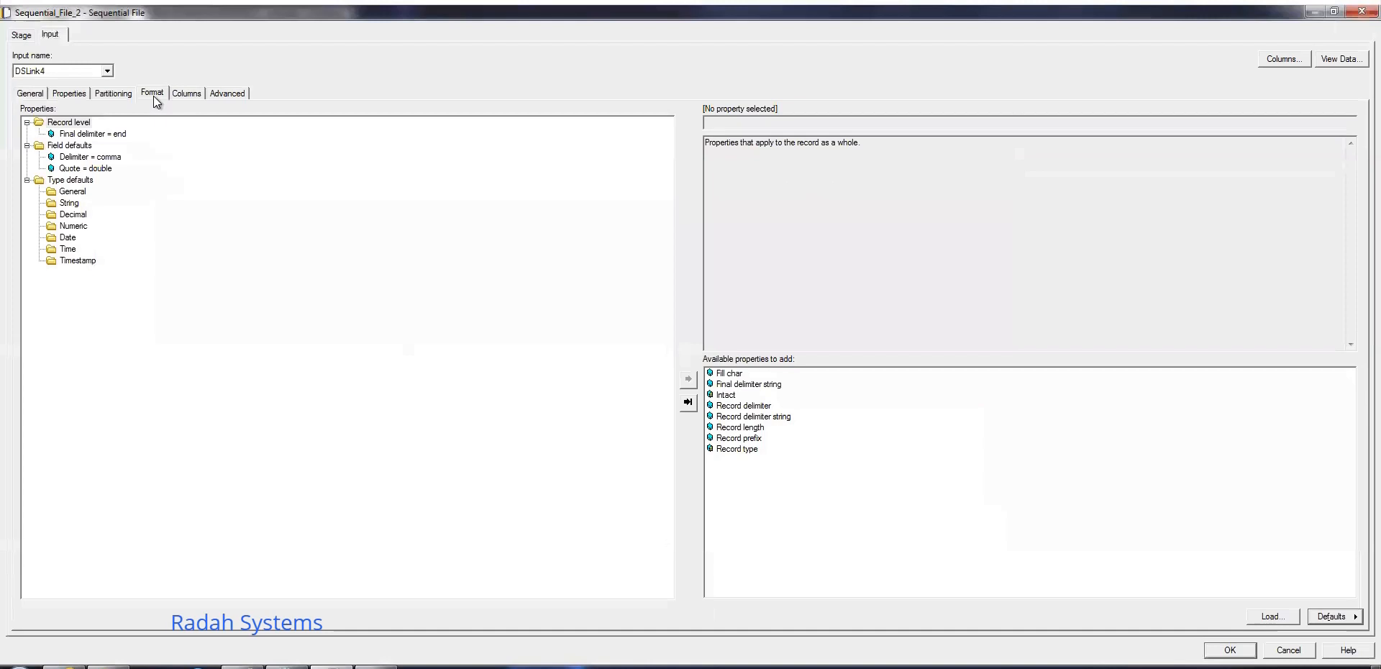
pyautogui.click(102, 168)
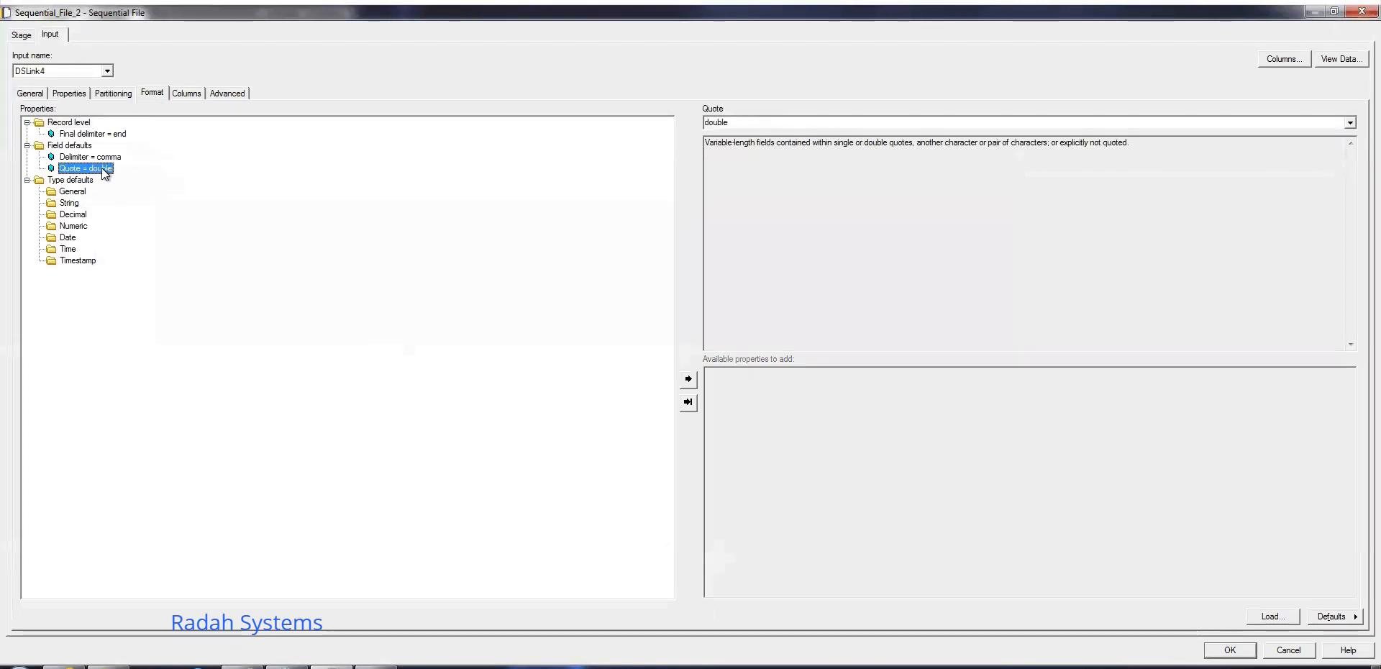
pyautogui.press('Delete')
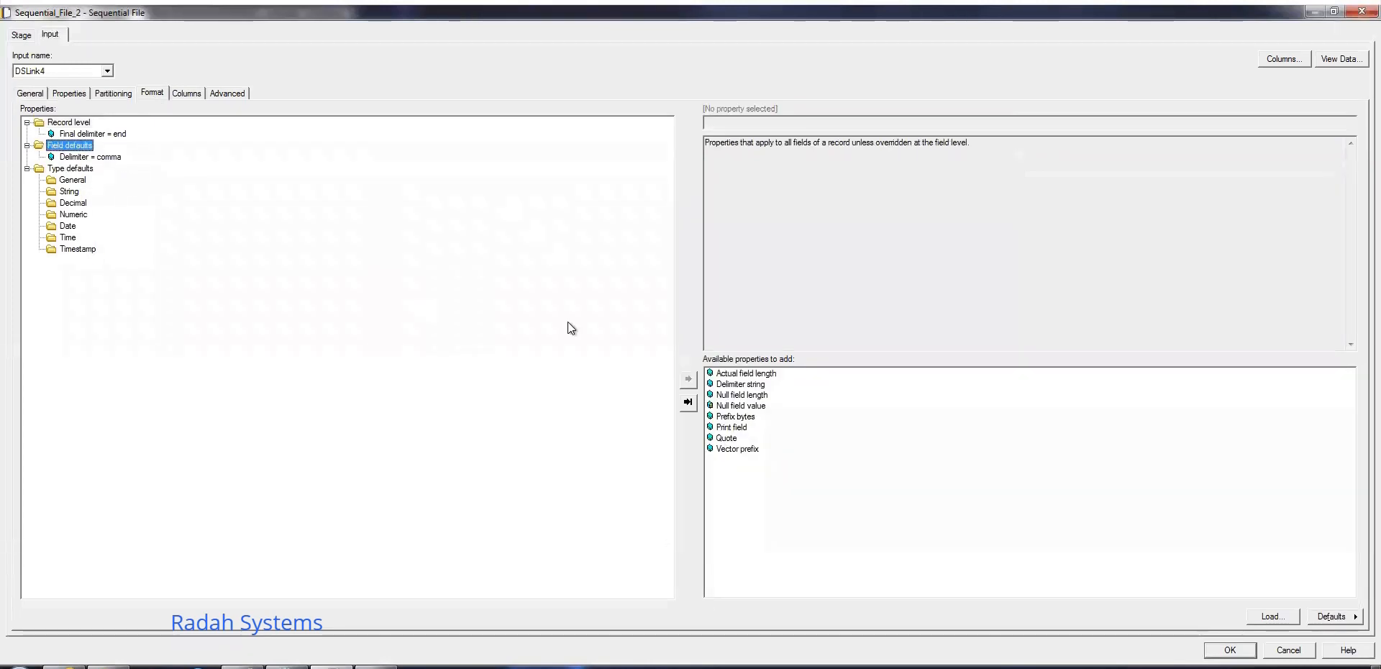
pyautogui.doubleClick(757, 406)
pyautogui.click(727, 124)
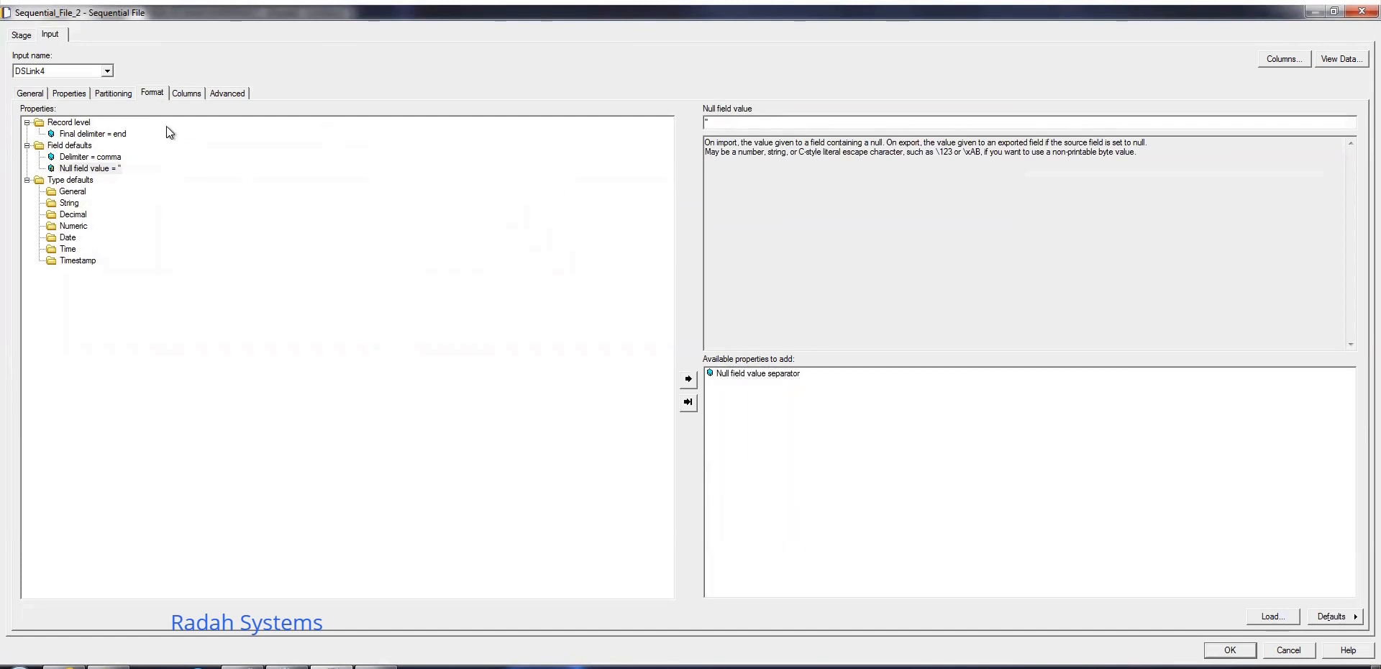
# - Check the column definitions of the target file and accept the Sequential_File_2 settings
pyautogui.click(185, 93)
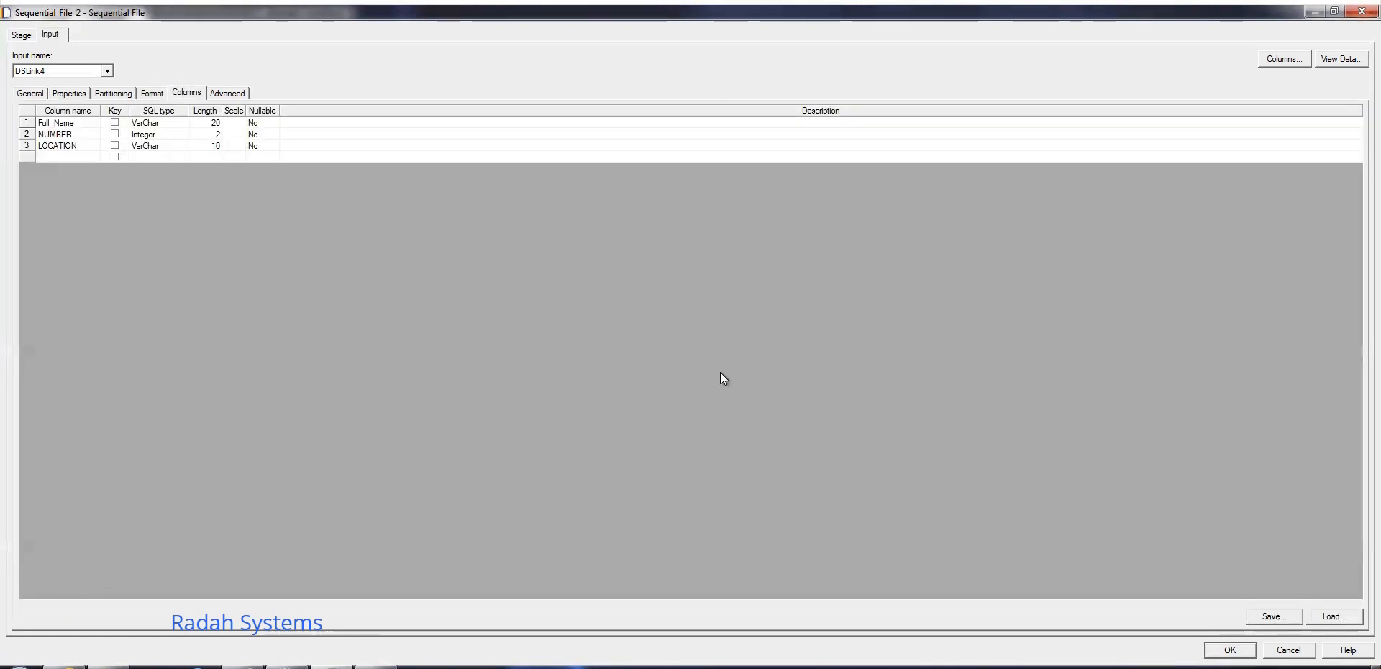
pyautogui.click(1233, 653)
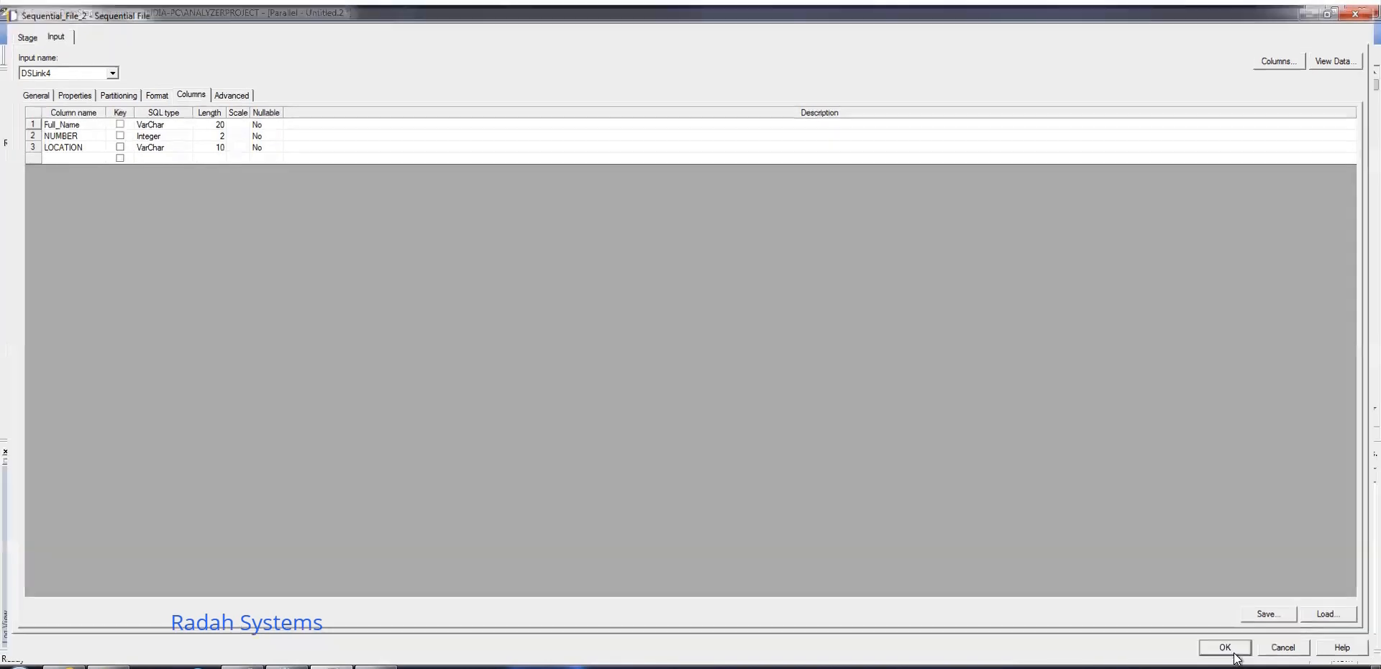
pyautogui.click(738, 313)
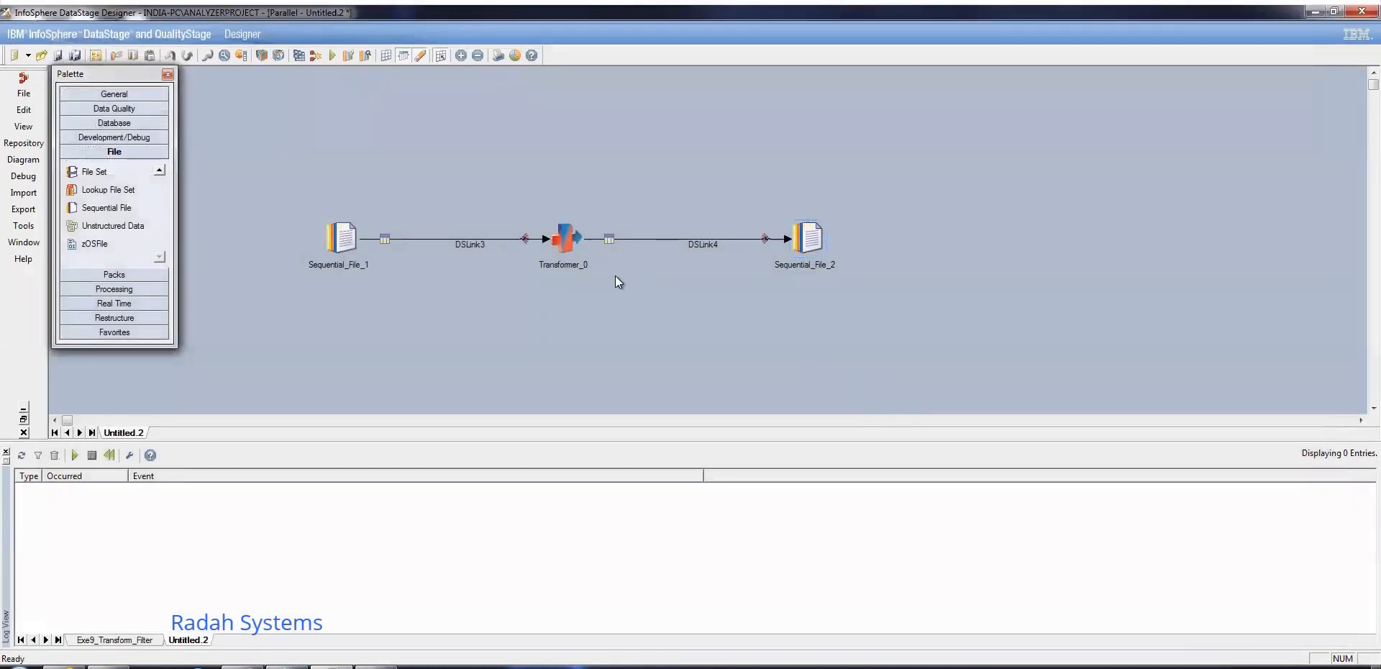
# - Start a run of the unsaved job, agree to save and compile it, and choose the Jobs\Sep21 folder
pyautogui.click(331, 56)
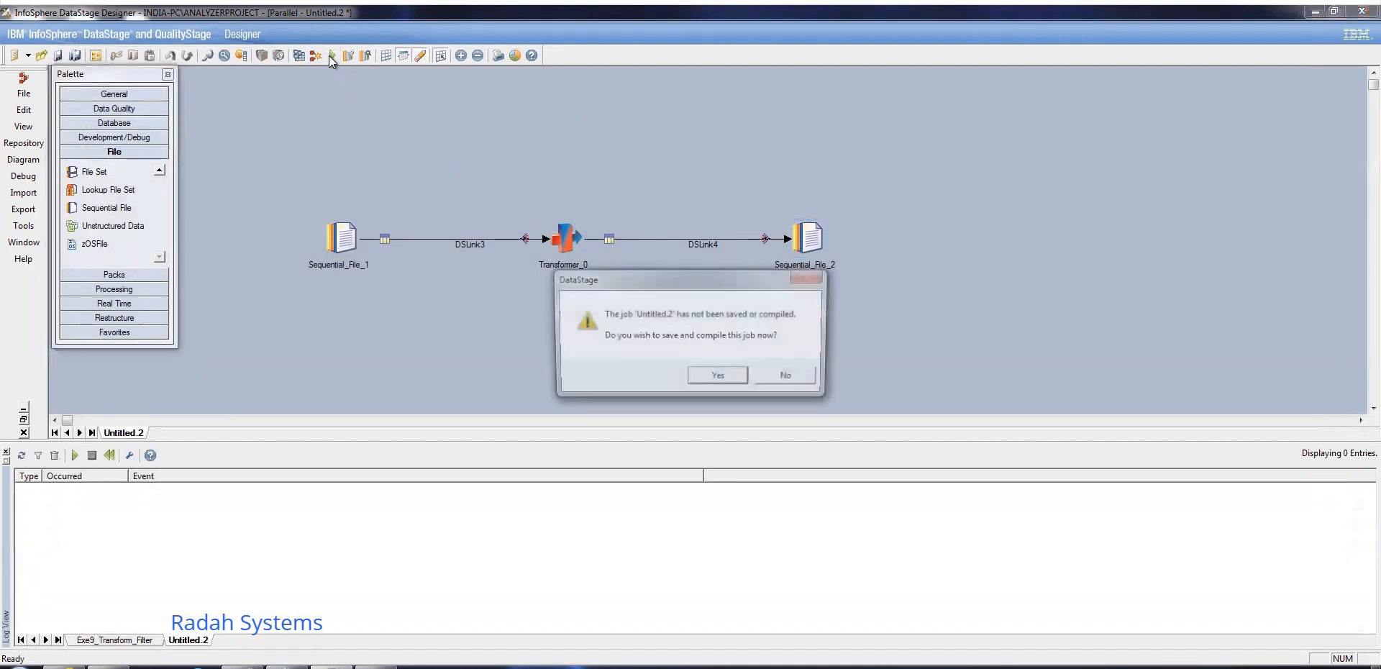
pyautogui.click(725, 374)
pyautogui.click(676, 370)
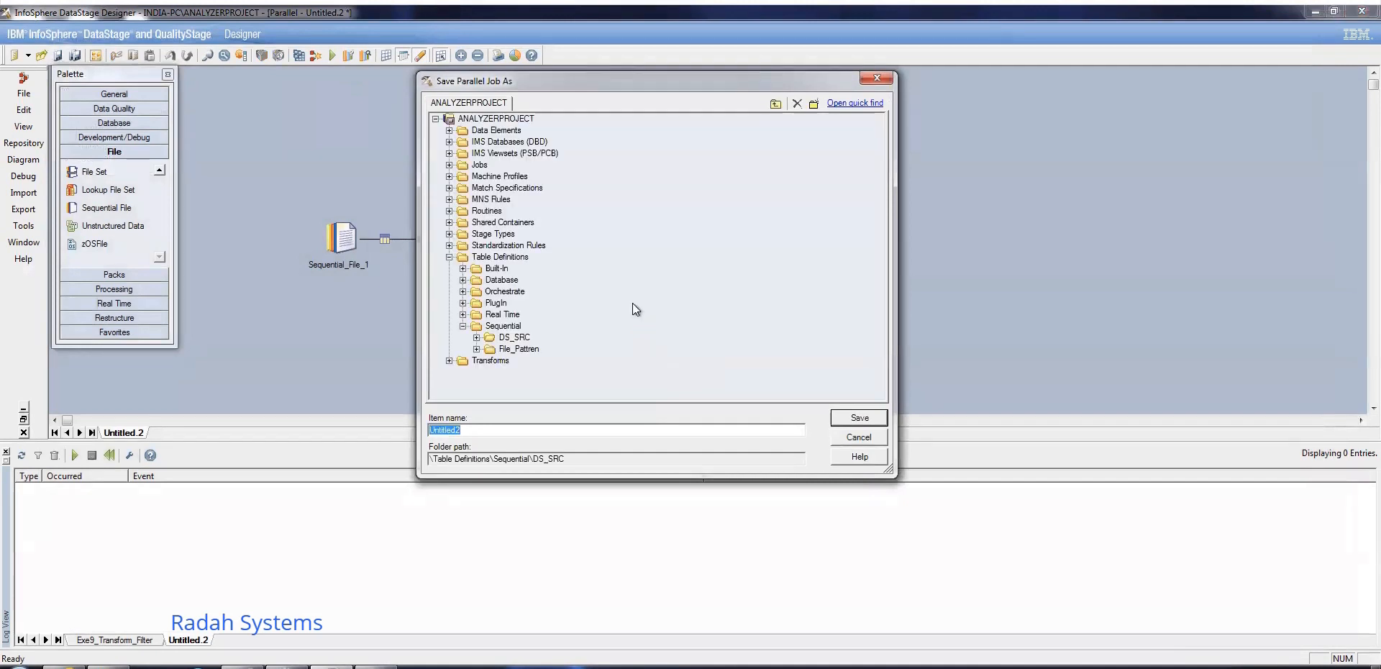
pyautogui.click(449, 164)
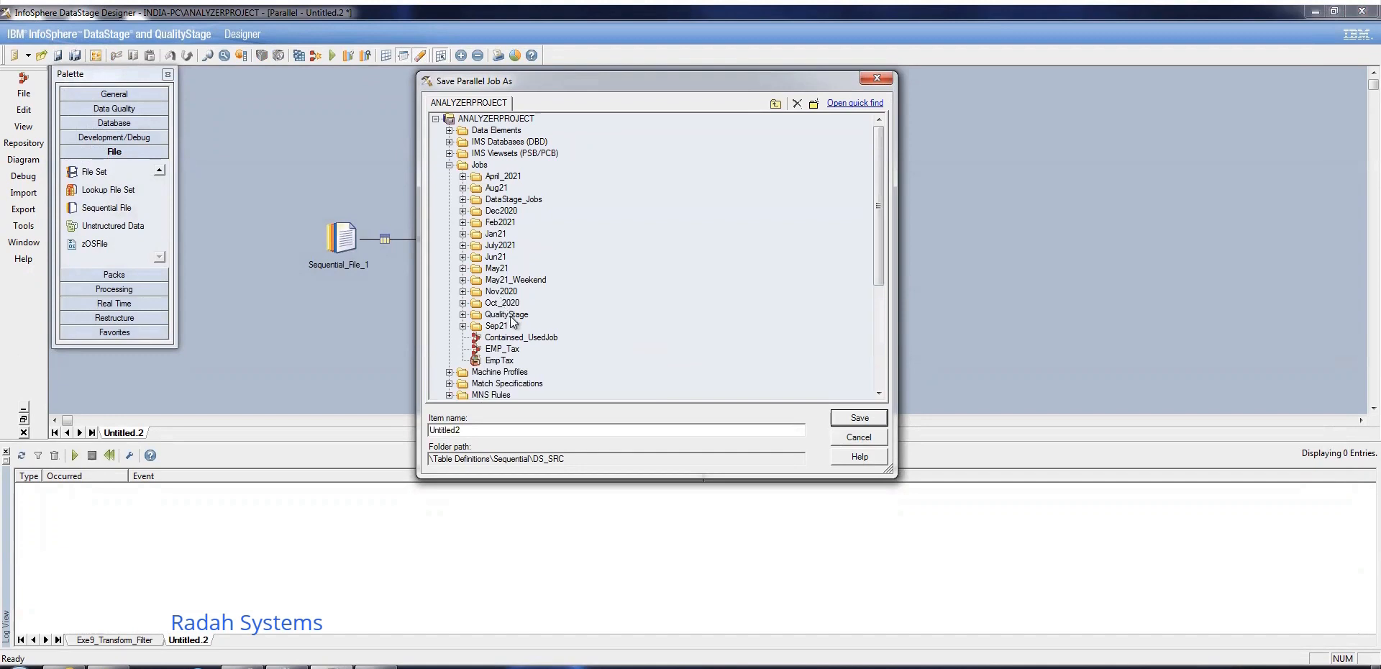
pyautogui.click(496, 326)
# - Save the job under the name Exe10_Concat, let it compile, and dismiss the compilation status
pyautogui.click(533, 430)
pyautogui.press('BackSpace')
pyautogui.press('BackSpace')
pyautogui.press('BackSpace')
pyautogui.press('BackSpace')
pyautogui.press('BackSpace')
pyautogui.press('BackSpace')
pyautogui.press('BackSpace')
pyautogui.press('BackSpace')
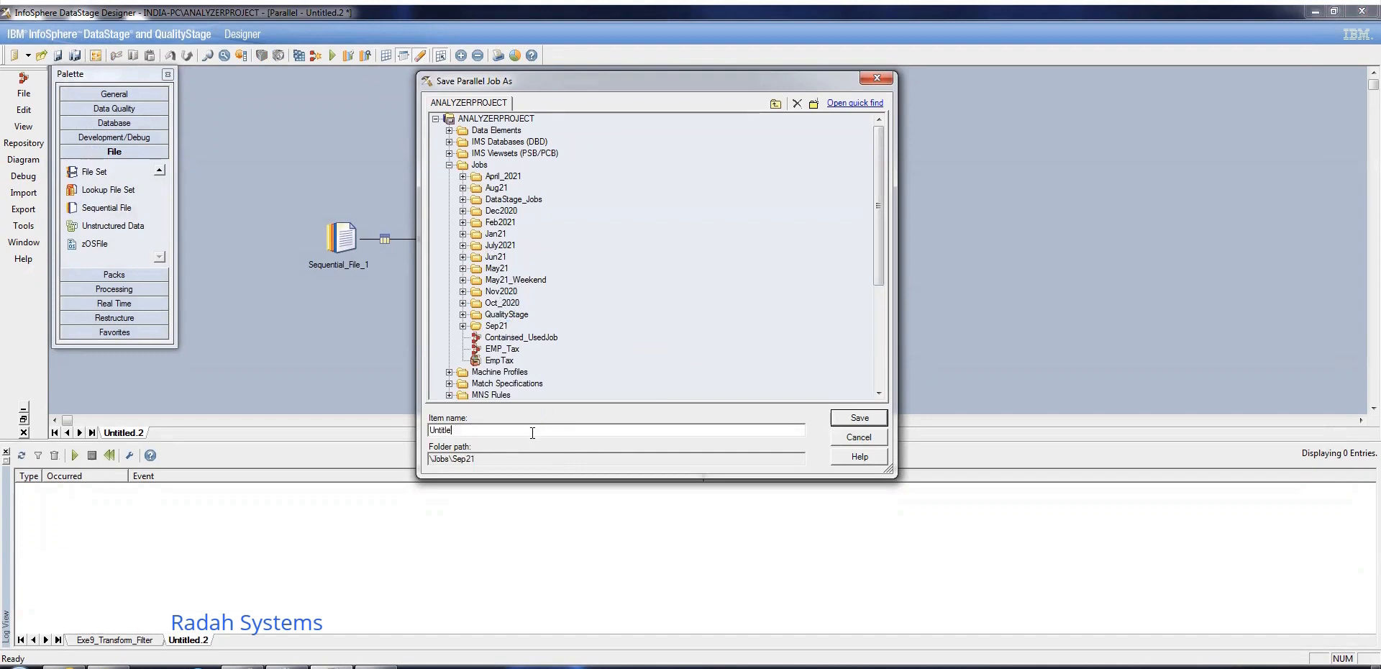
pyautogui.write('Exe10_Conca')
pyautogui.click(861, 418)
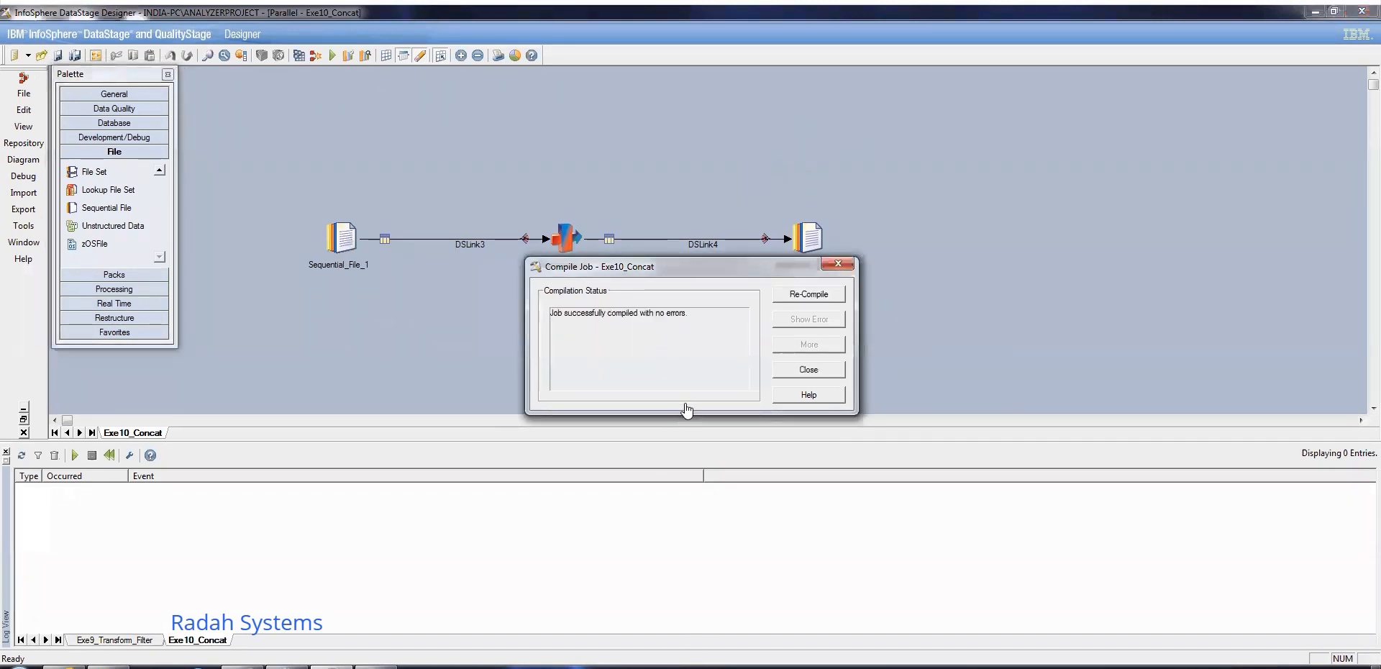
pyautogui.press('Escape')
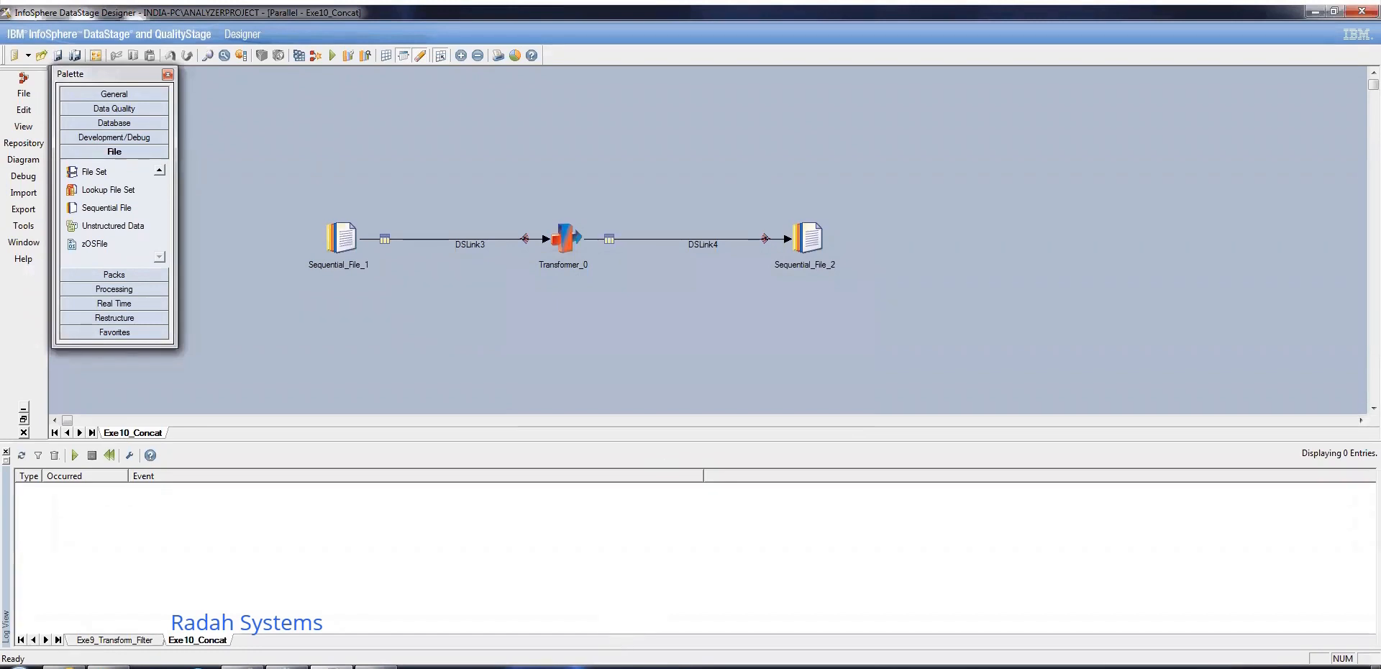
# - Run the Exe10_Concat job with no limit on warnings
pyautogui.hotkey('ctrl', 'F5')
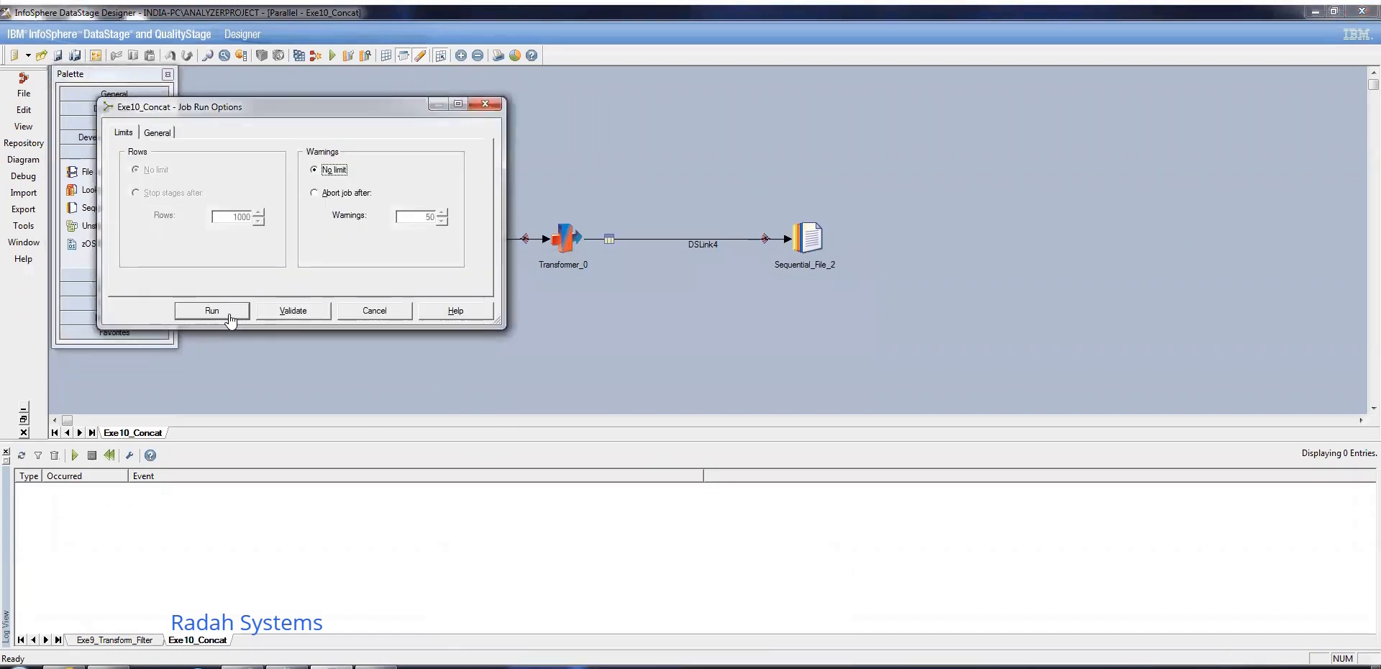
pyautogui.click(230, 313)
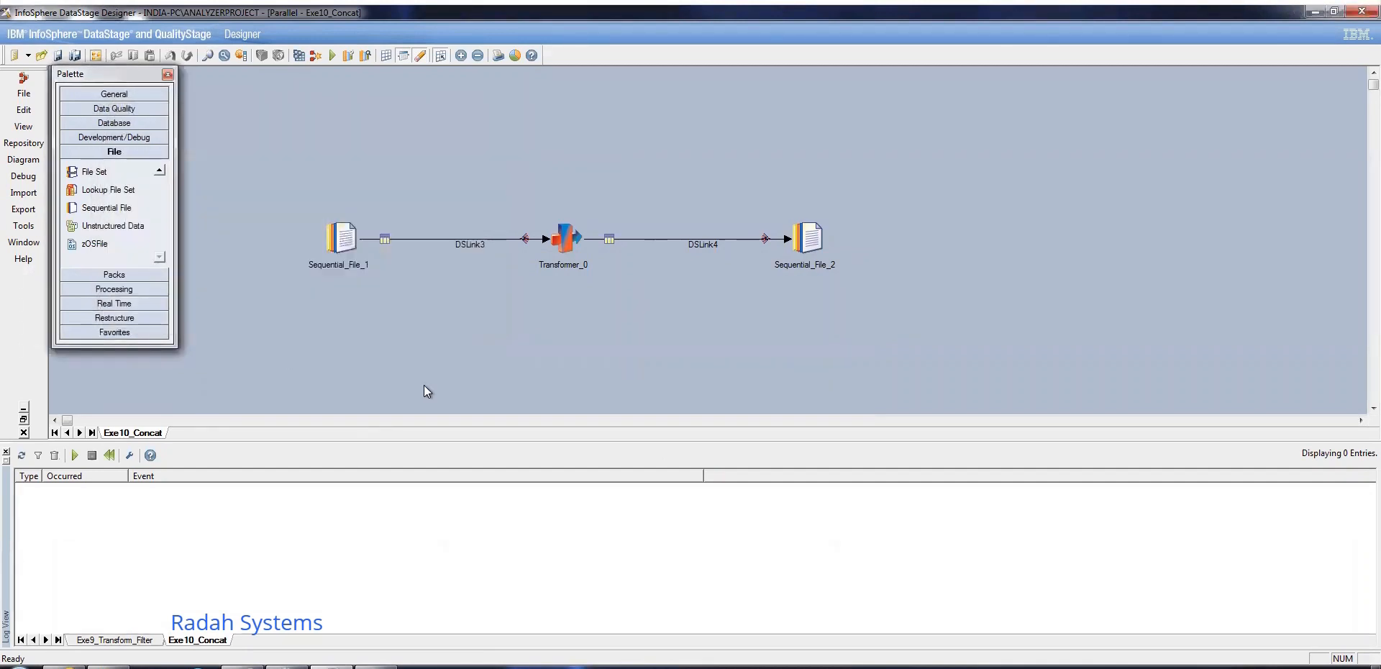
pyautogui.moveTo(644, 663)
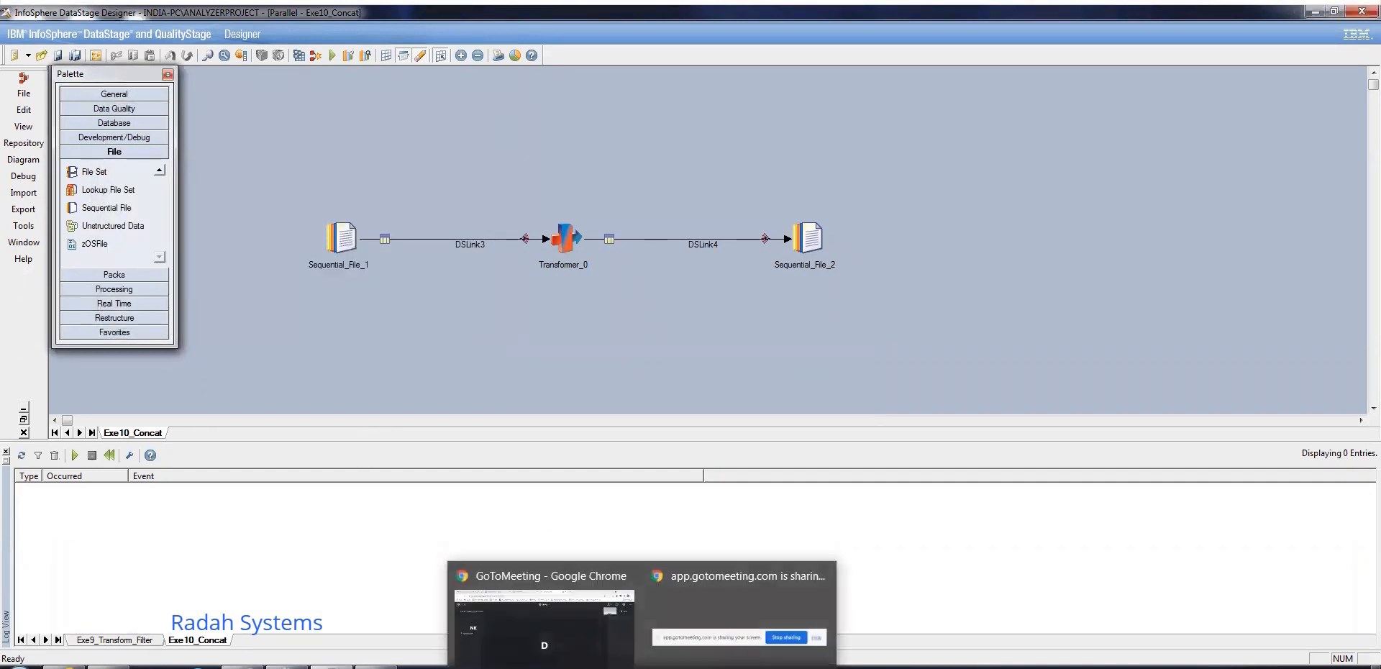
pyautogui.click(559, 593)
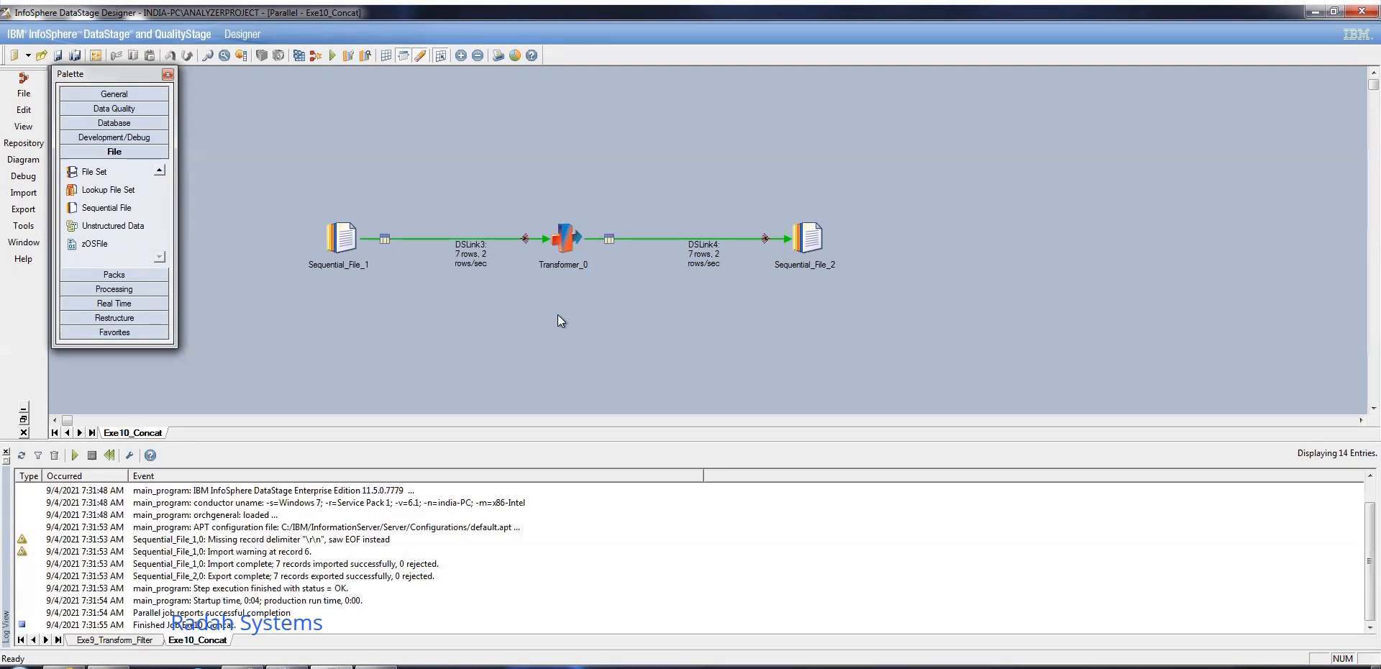
# - Open the generated target file Concat_exe from C:\DS_TGT to check the concatenated Full_Name values
pyautogui.click(568, 241)
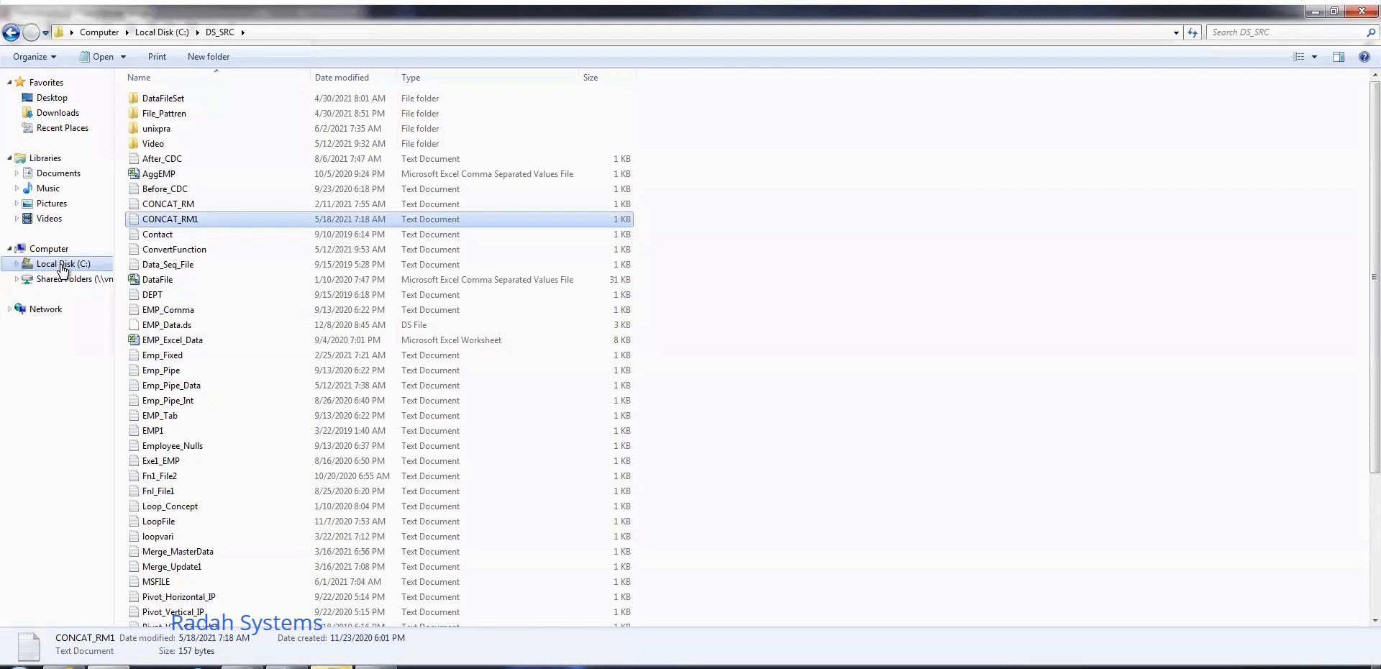
pyautogui.click(61, 267)
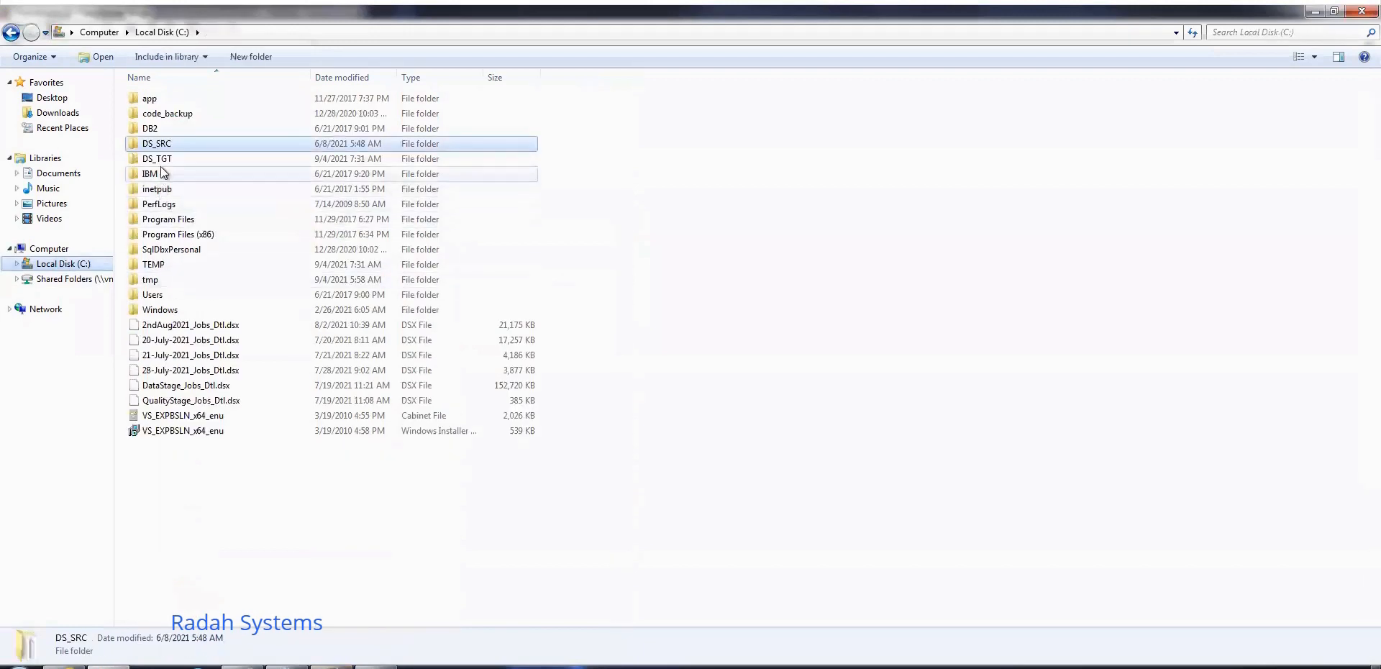
pyautogui.doubleClick(162, 161)
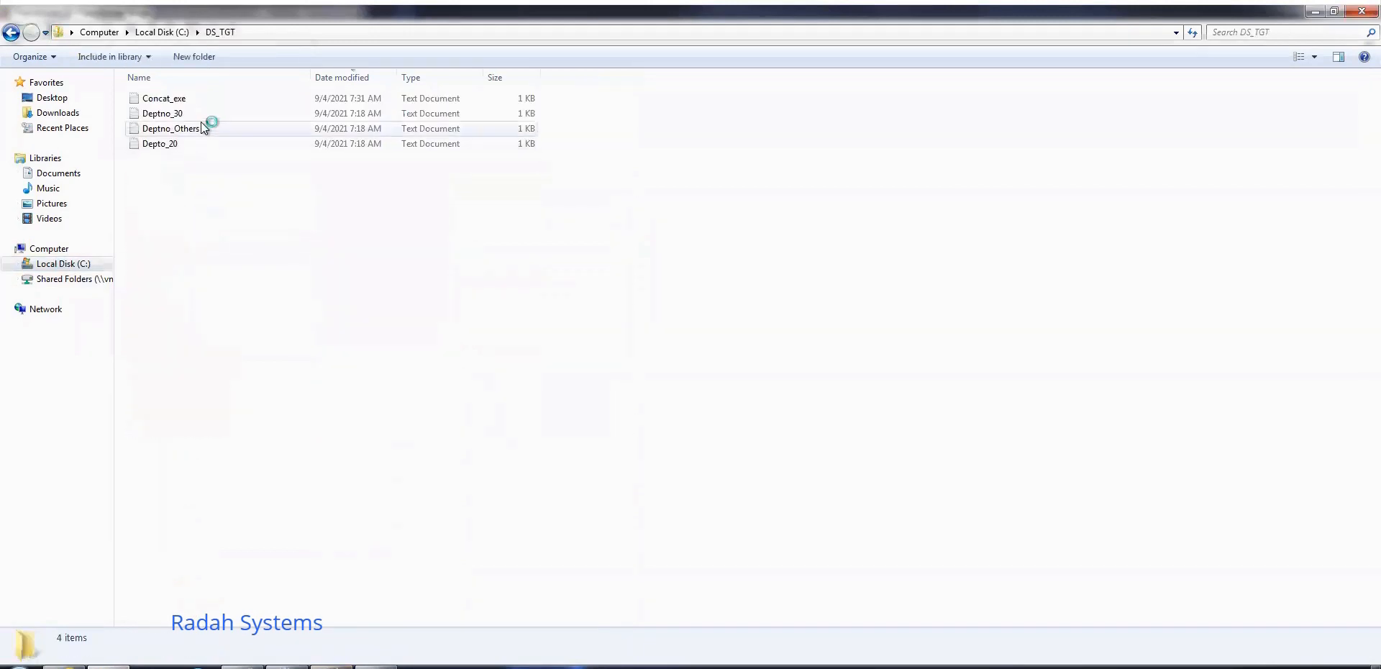
pyautogui.click(205, 98)
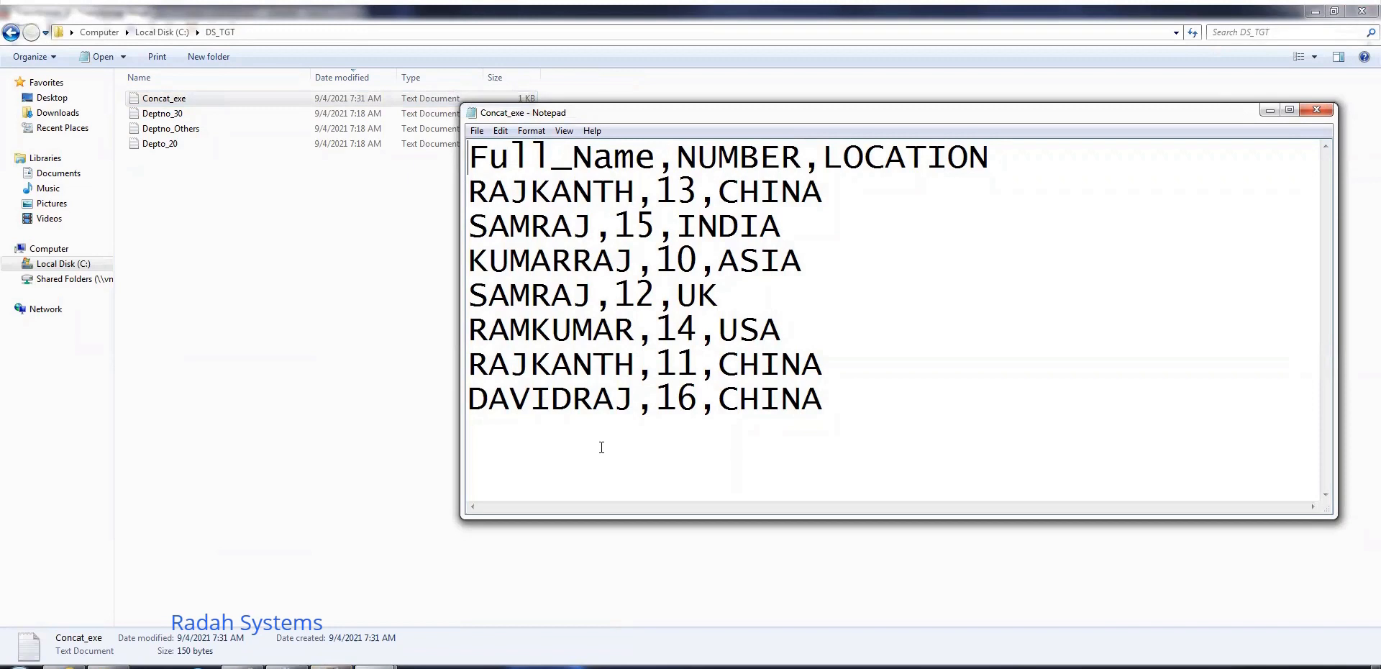
# - Bring up the source file CONCAT_RM1 and place it beside Concat_exe to compare the name columns
pyautogui.click(332, 667)
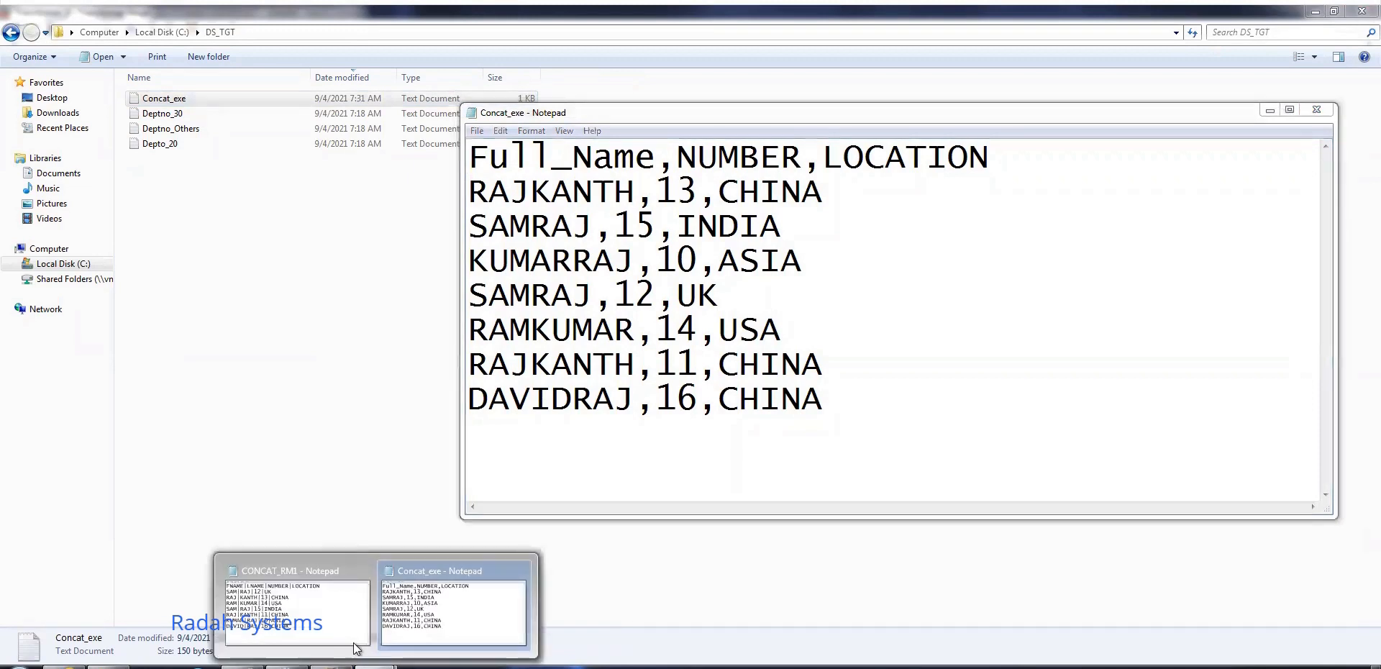
pyautogui.click(322, 615)
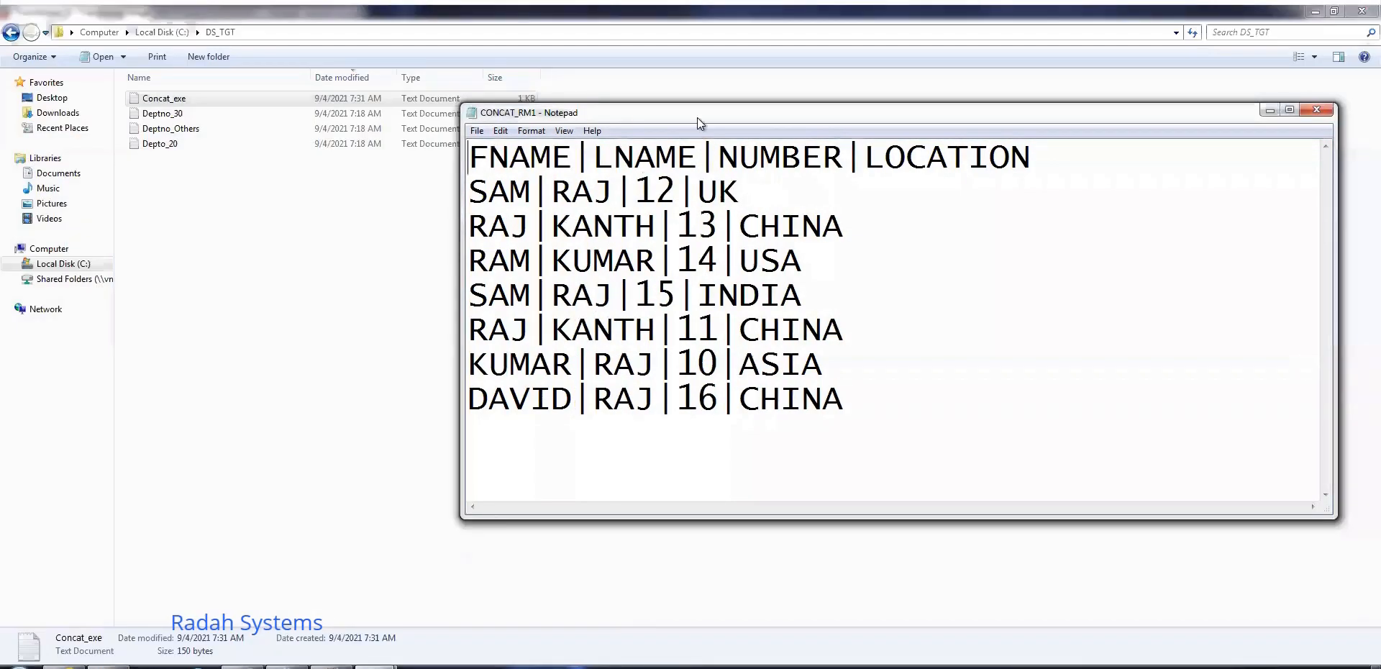
pyautogui.moveTo(690, 123); pyautogui.dragTo(1128, 81)
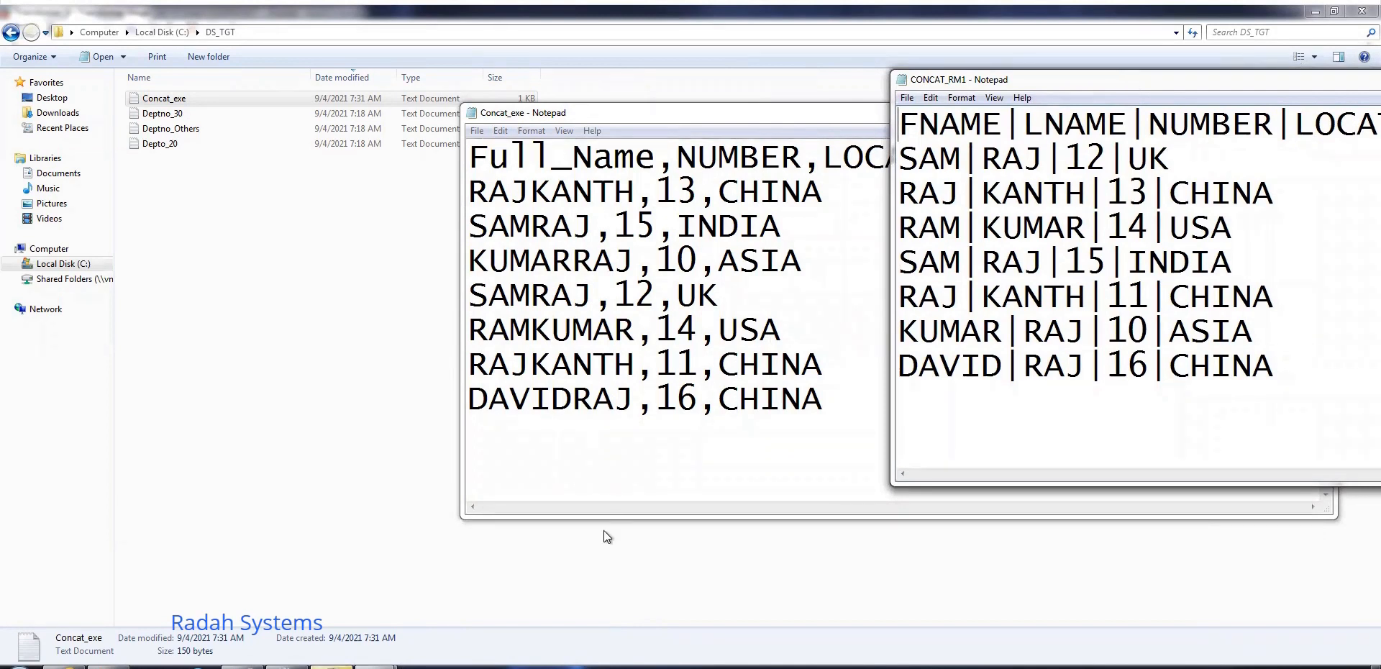
# - Switch to the 7 AM Batch Sep21 notes and add a sample full name with a space between first and last name
pyautogui.moveTo(865, 665)
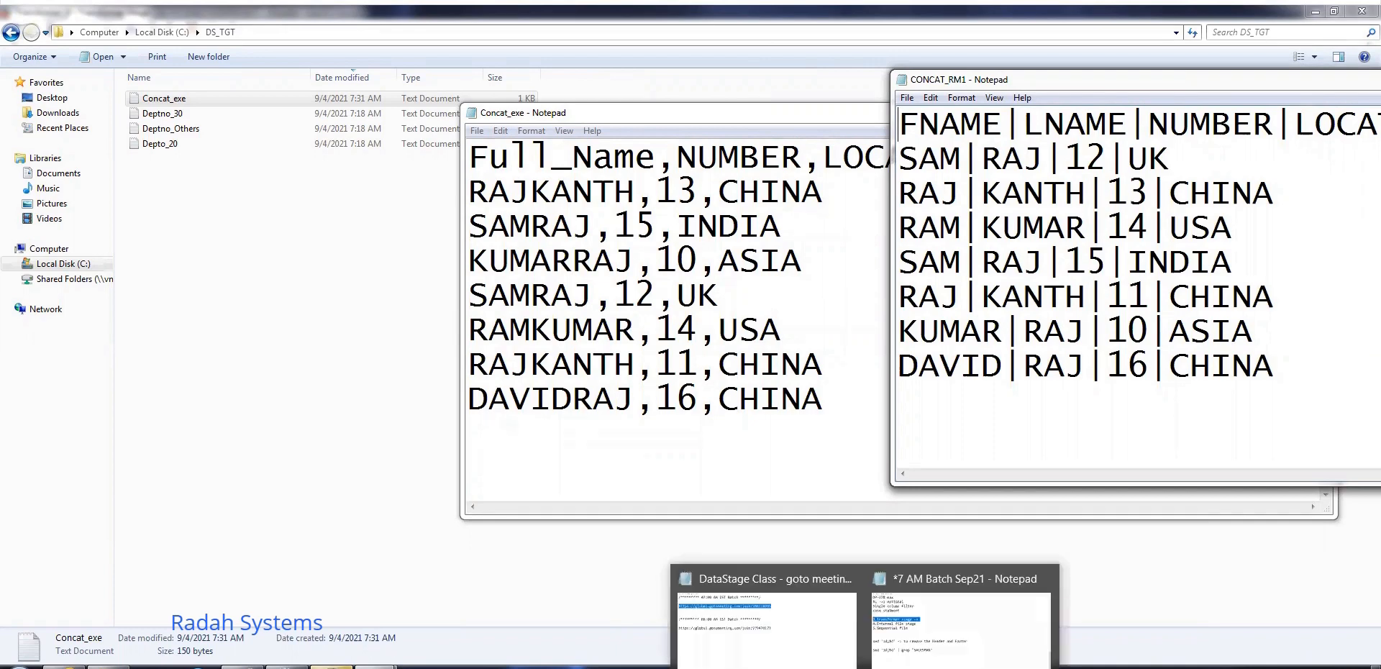
pyautogui.click(916, 647)
pyautogui.click(224, 634)
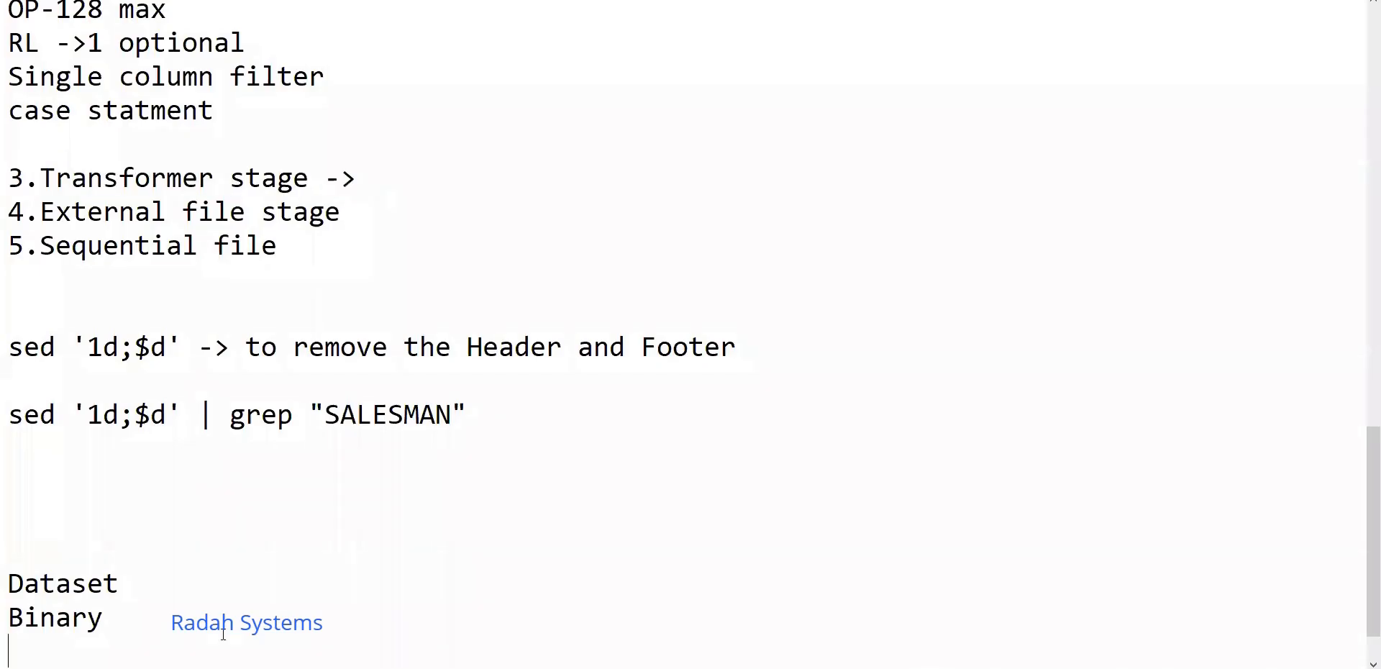
pyautogui.press('Return')
pyautogui.write('Dav')
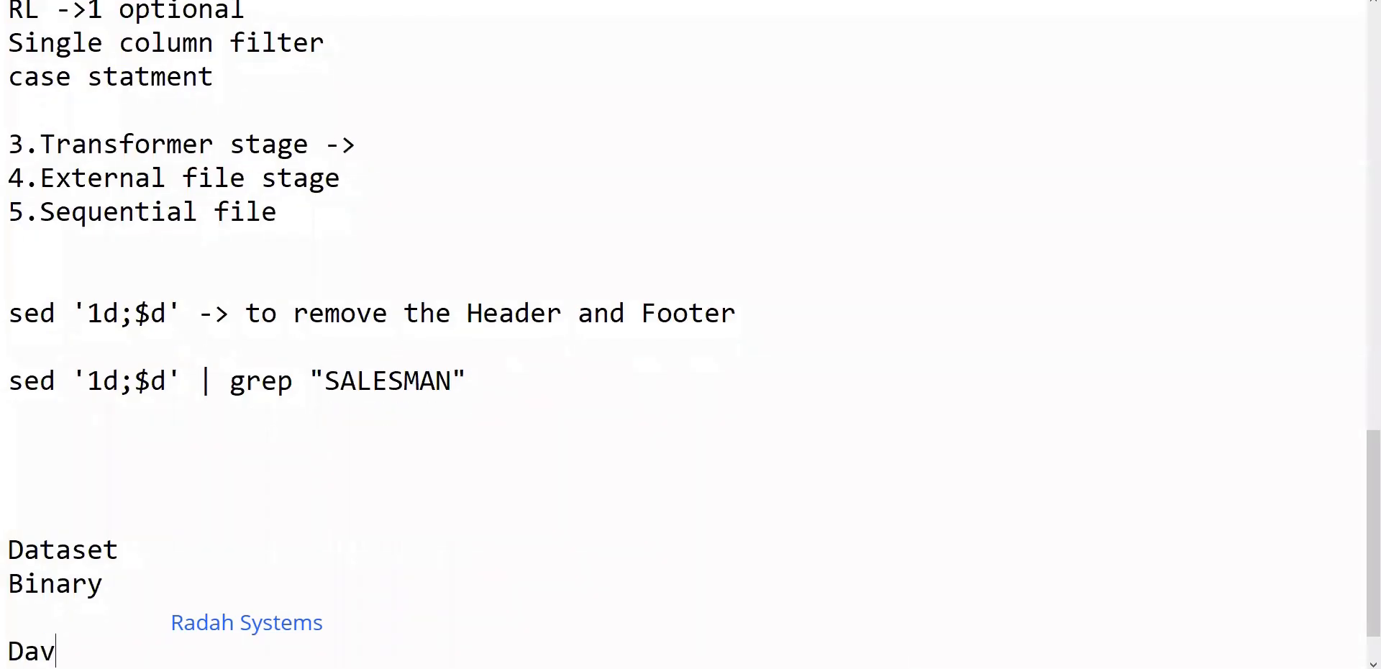
pyautogui.write('id Raj')
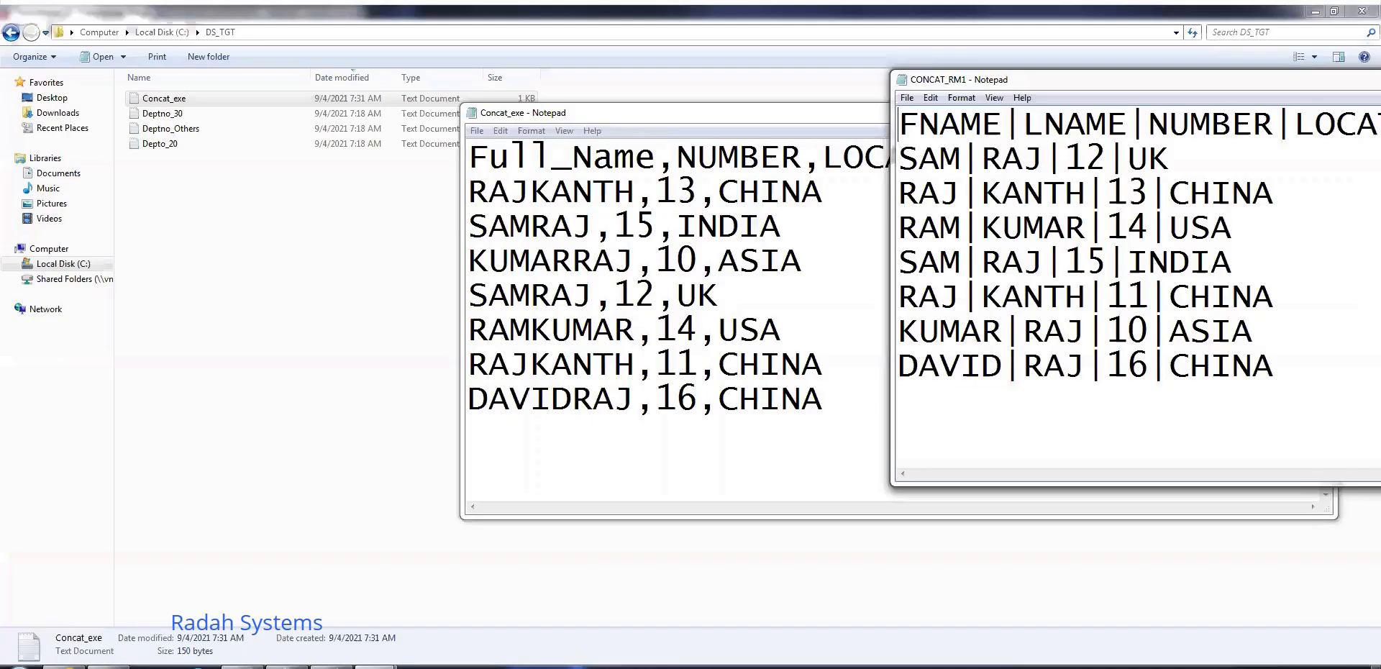
# - In Transformer_0, edit the Full_Name derivation and replace DSLink3.LNAME with a quoted space " " after DSLink3.FNAME
pyautogui.click(334, 667)
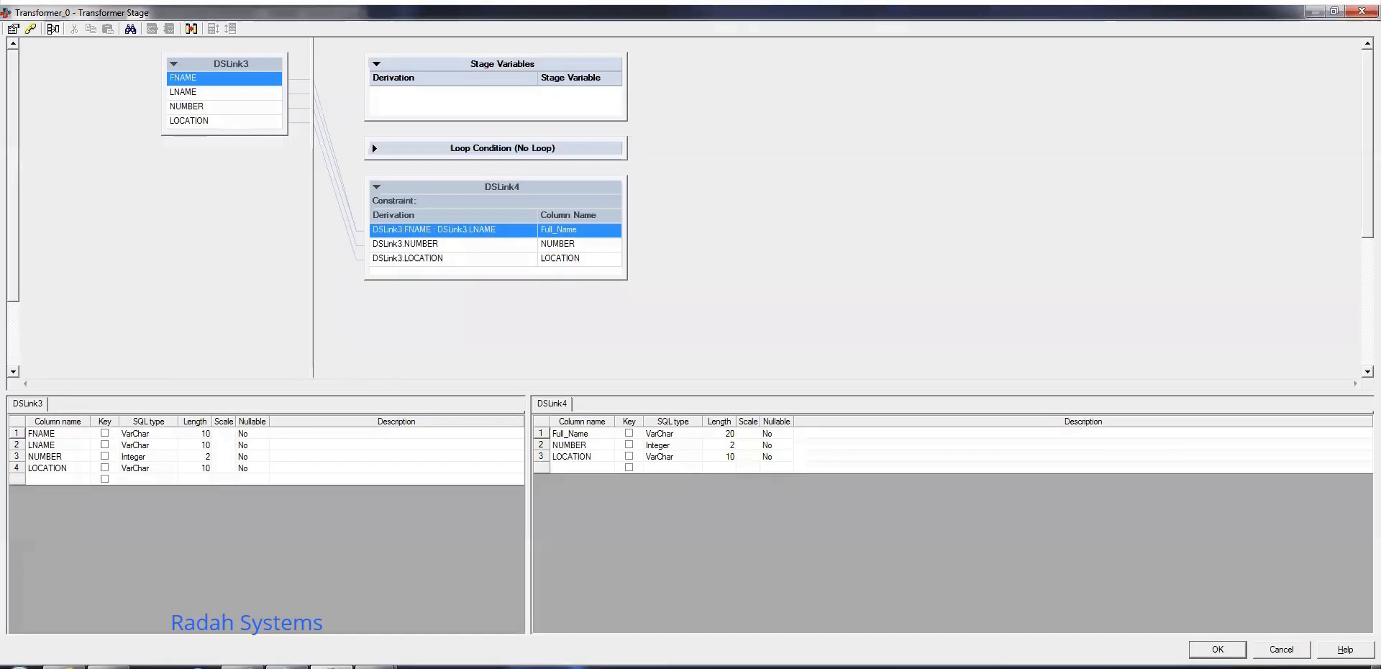
pyautogui.doubleClick(473, 228)
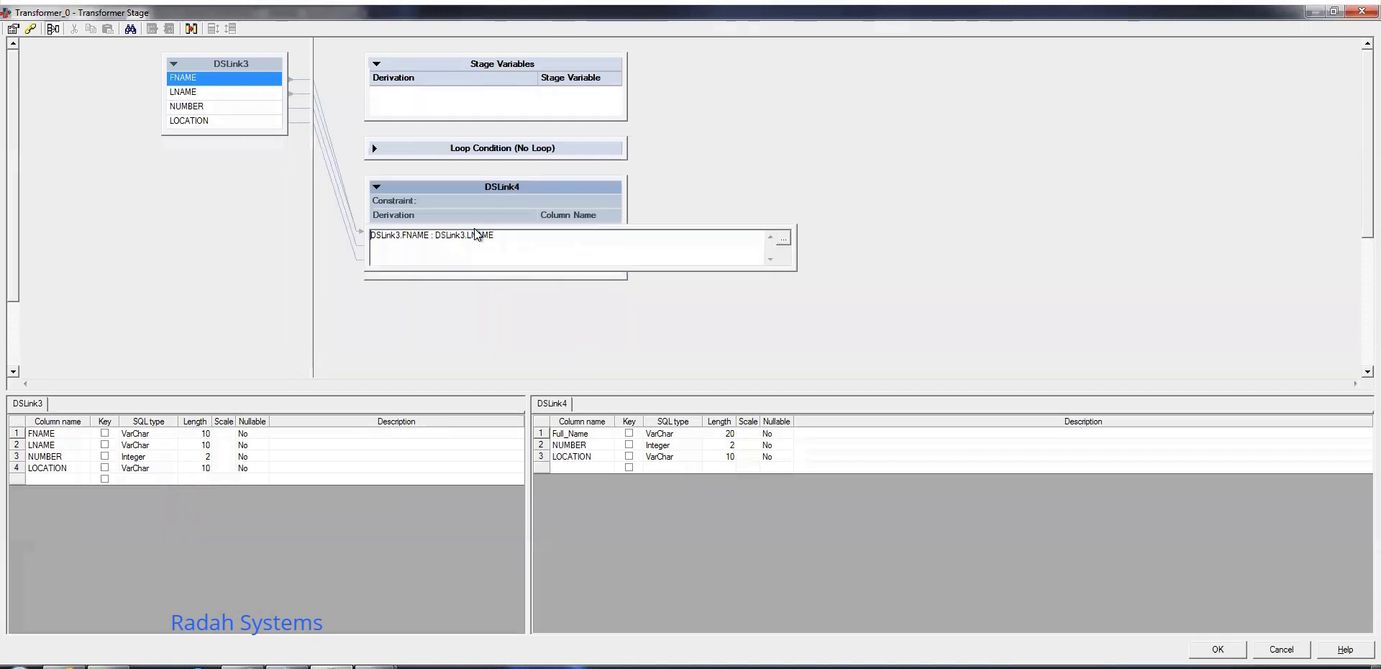
pyautogui.doubleClick(438, 235)
pyautogui.moveTo(437, 235); pyautogui.dragTo(581, 232)
pyautogui.press('Delete')
pyautogui.write('"')
# - Concatenate the input column DSLink3.LNAME after the quoted space in the Full_Name derivation and accept the Transformer settings
pyautogui.click(784, 239)
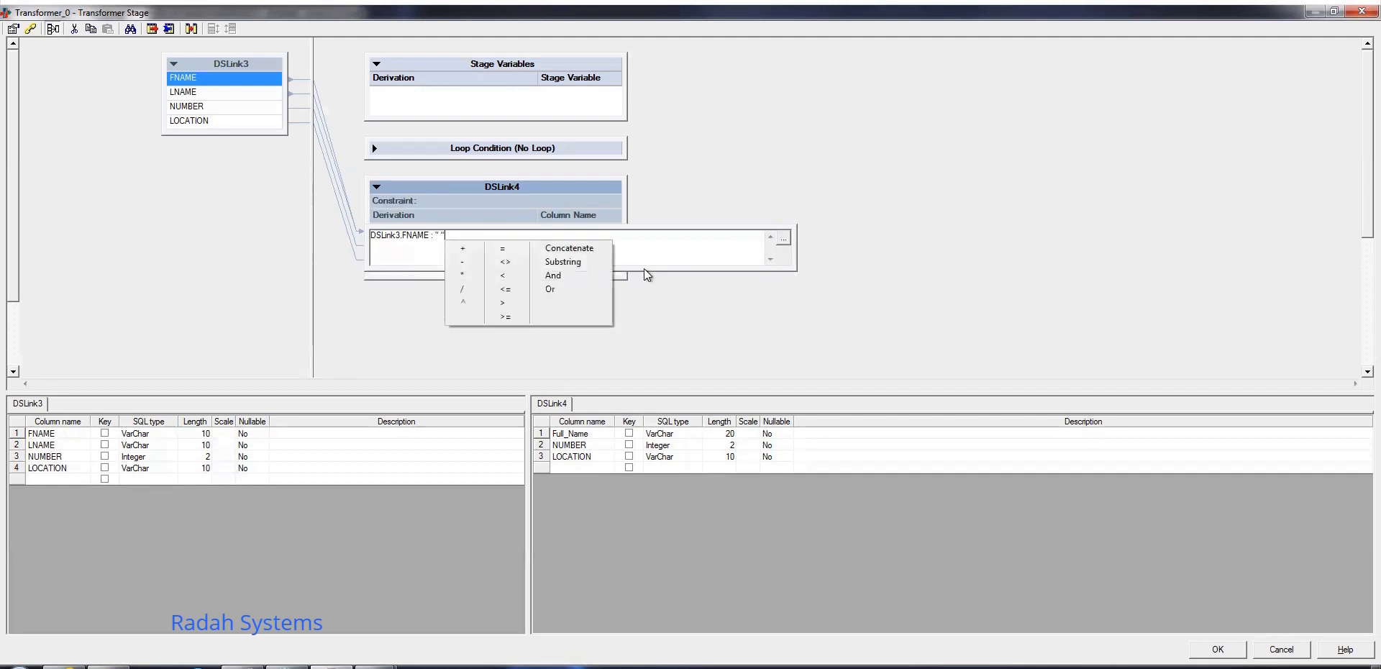
pyautogui.click(571, 249)
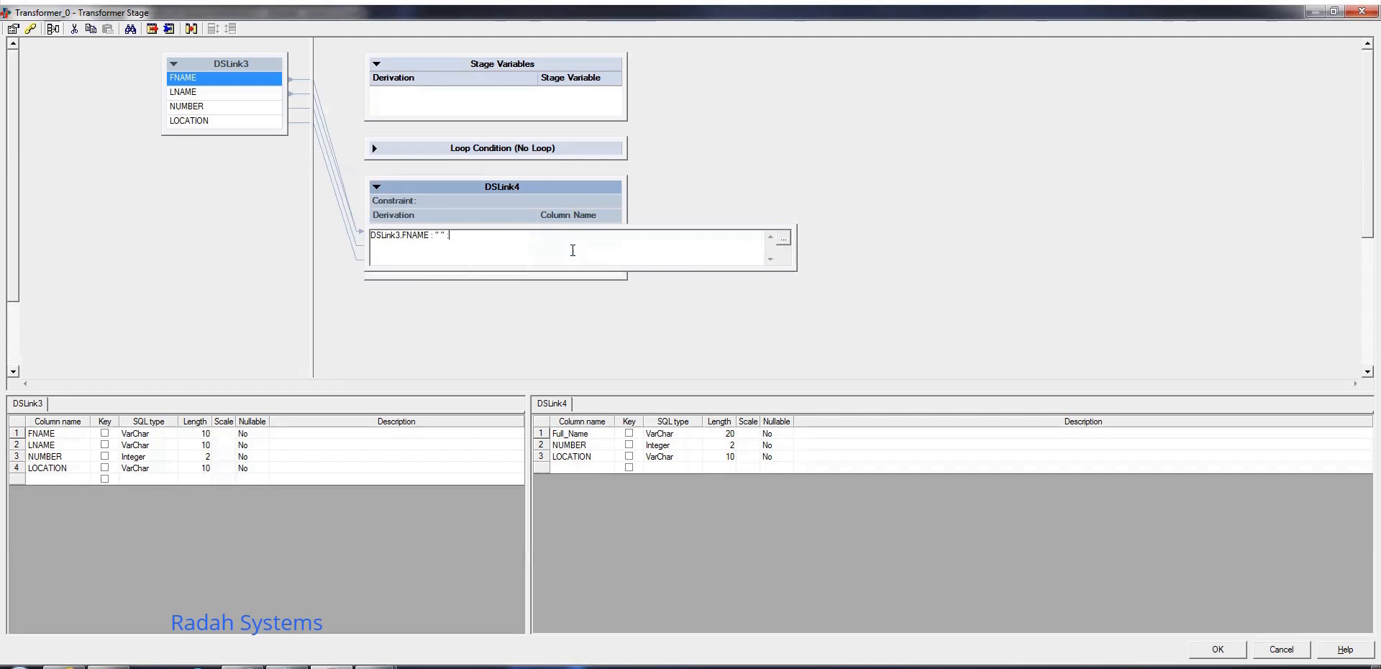
pyautogui.click(783, 246)
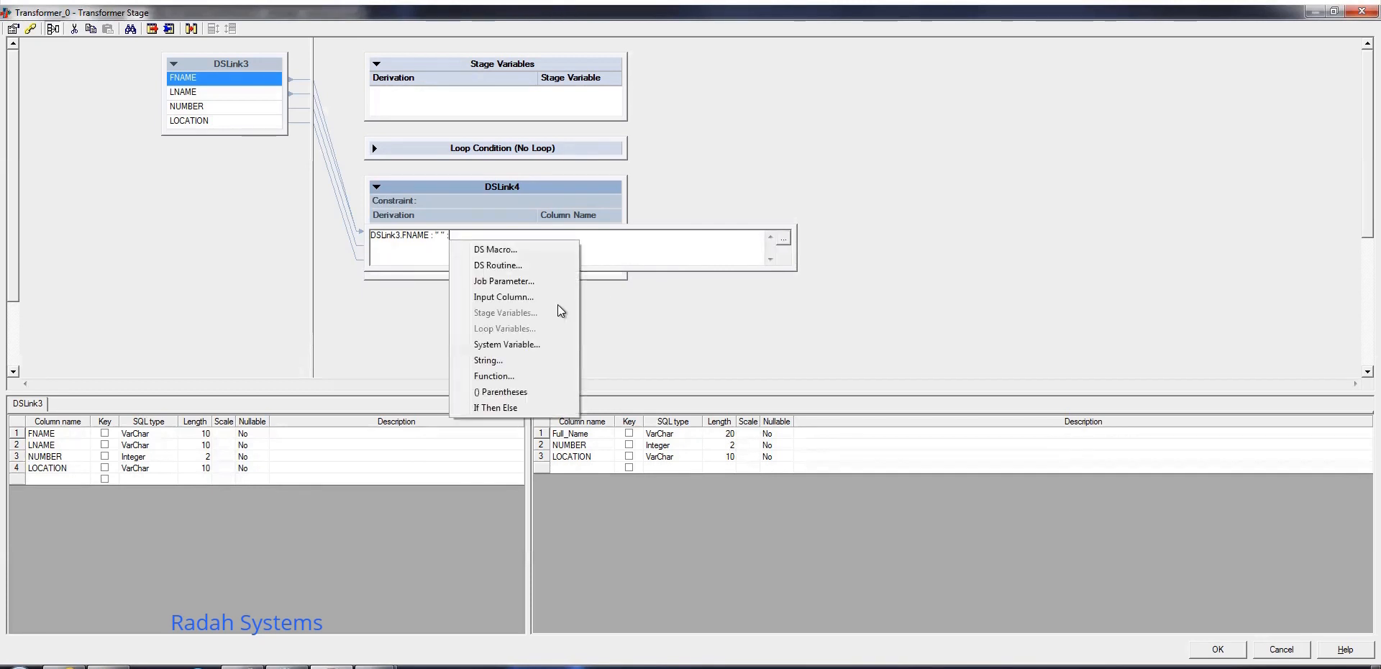
pyautogui.click(521, 296)
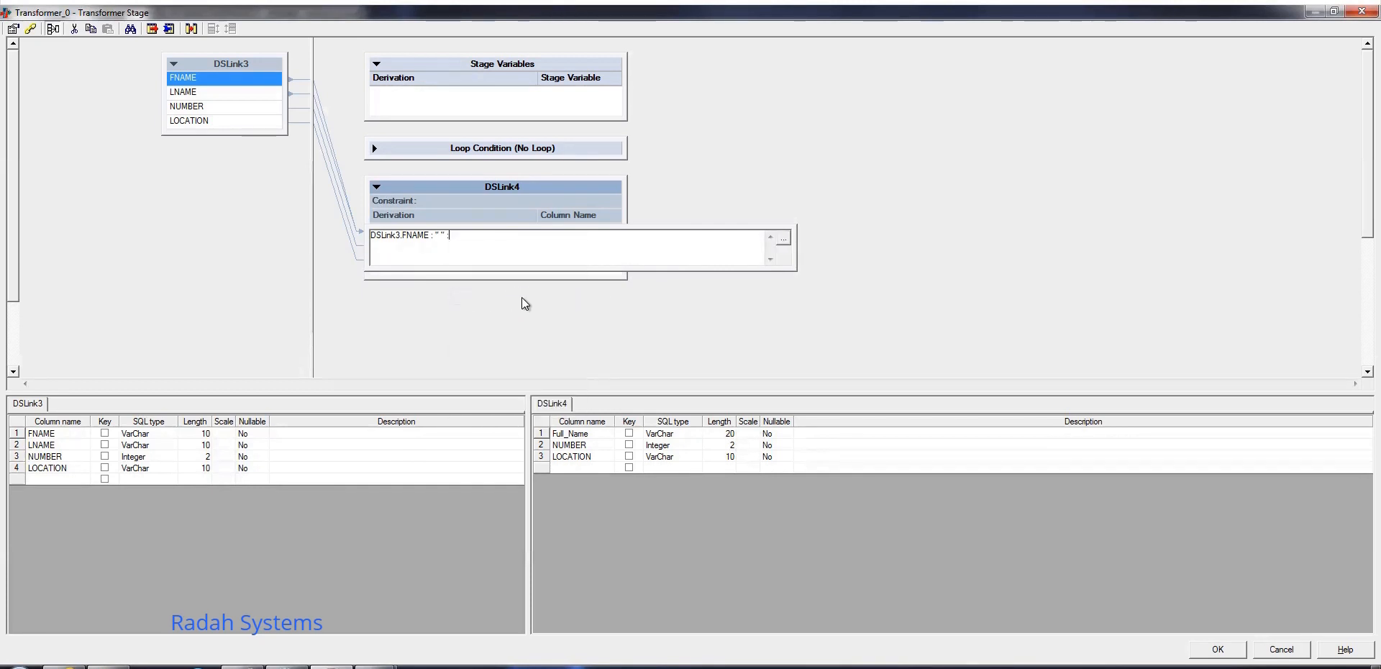
pyautogui.click(500, 275)
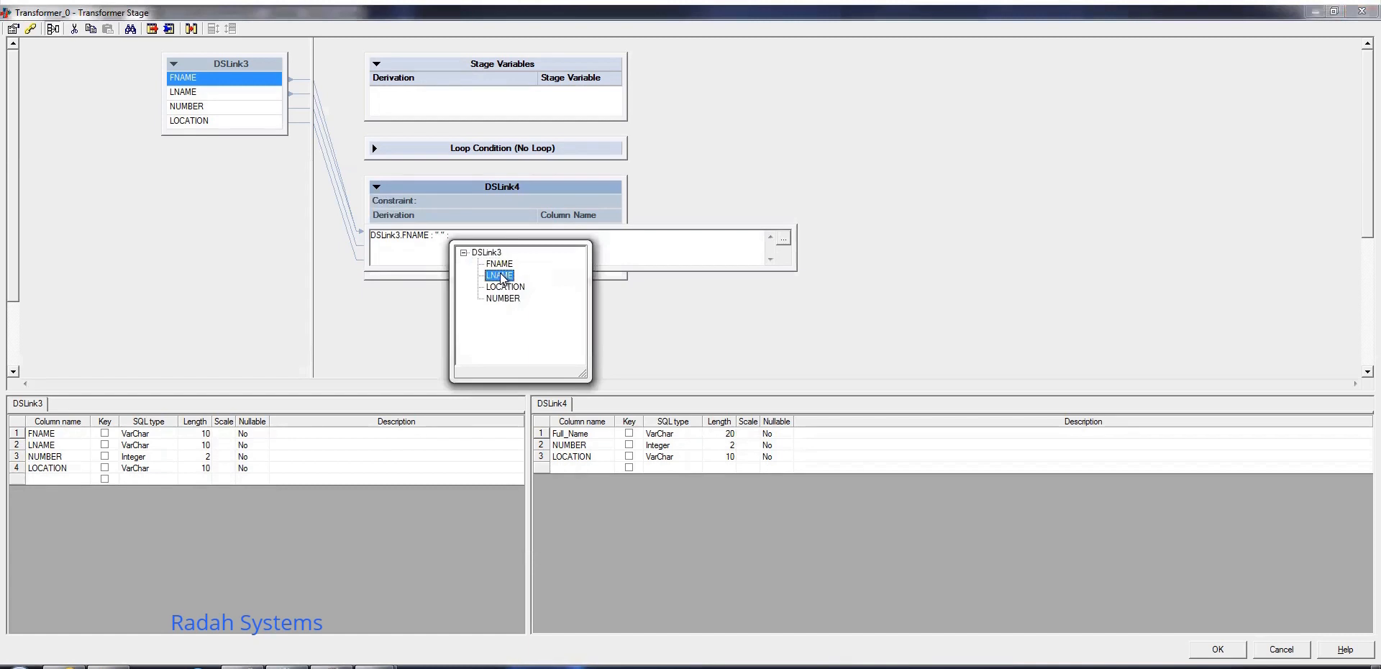
pyautogui.click(784, 330)
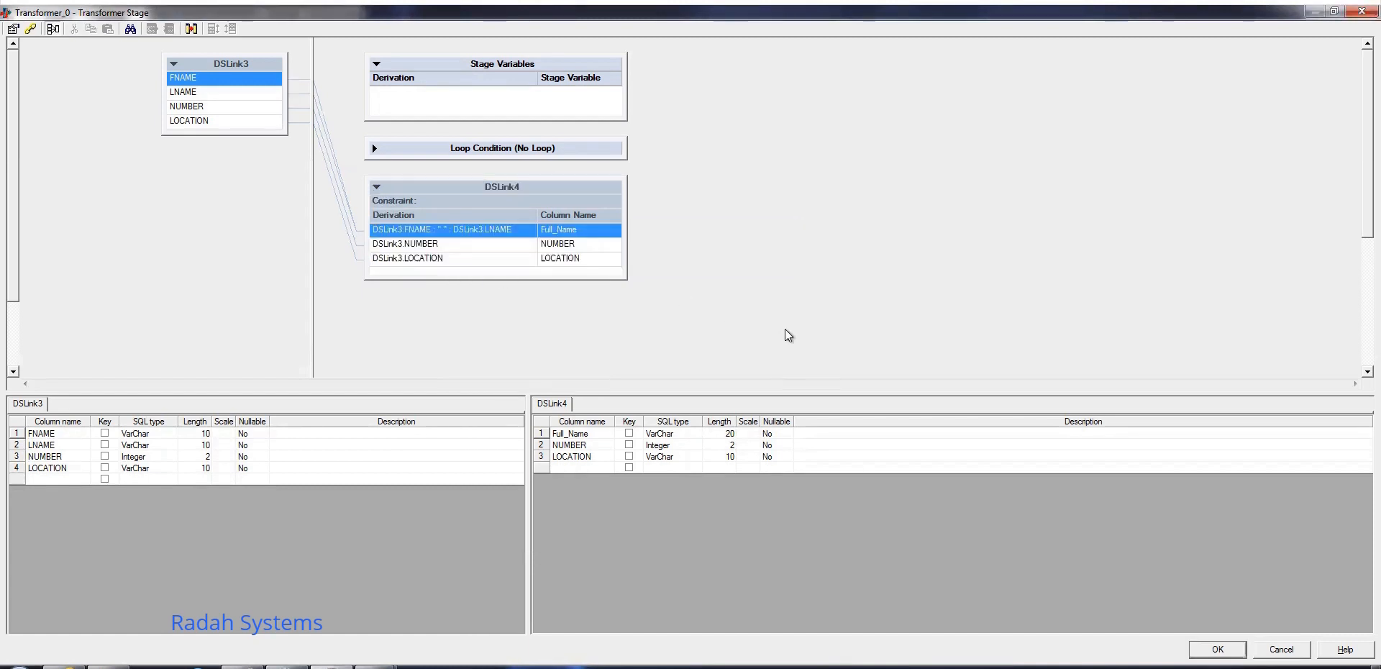
pyautogui.click(1221, 649)
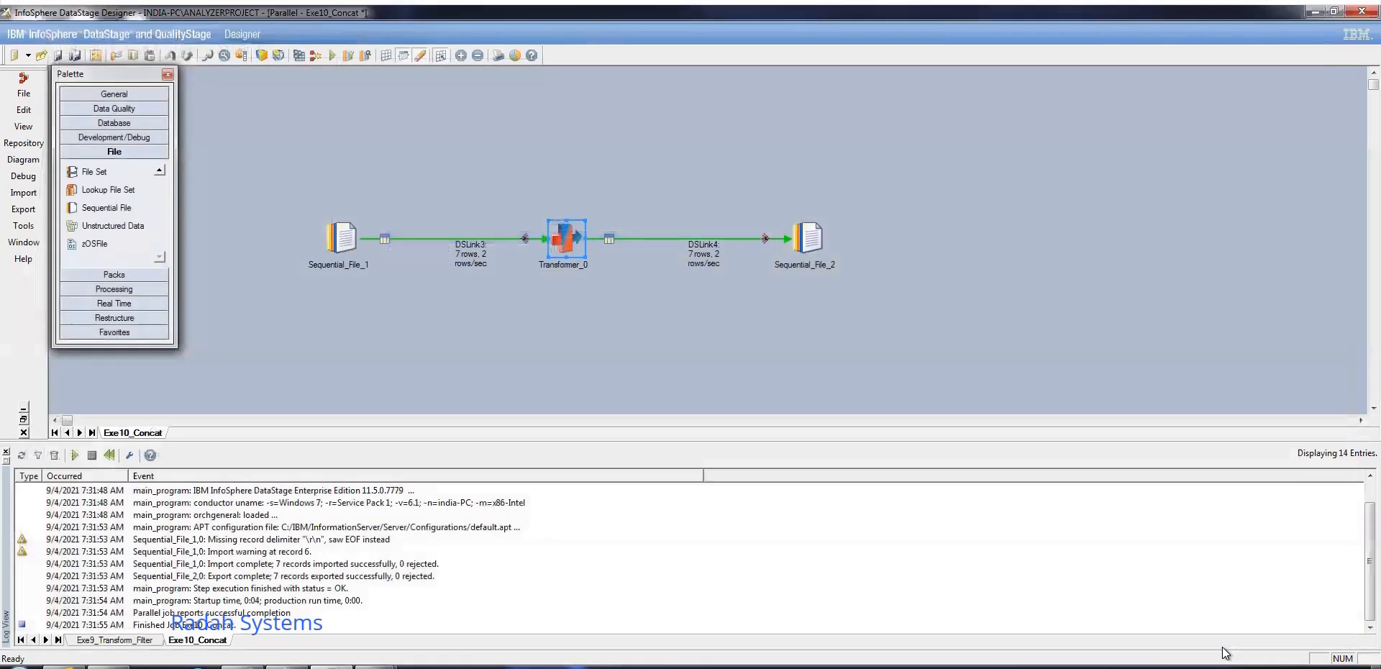
# - Save and compile the modified Exe10_Concat job, close the Concat_exe and CONCAT_RM1 text files, and dismiss the compilation status
pyautogui.click(297, 55)
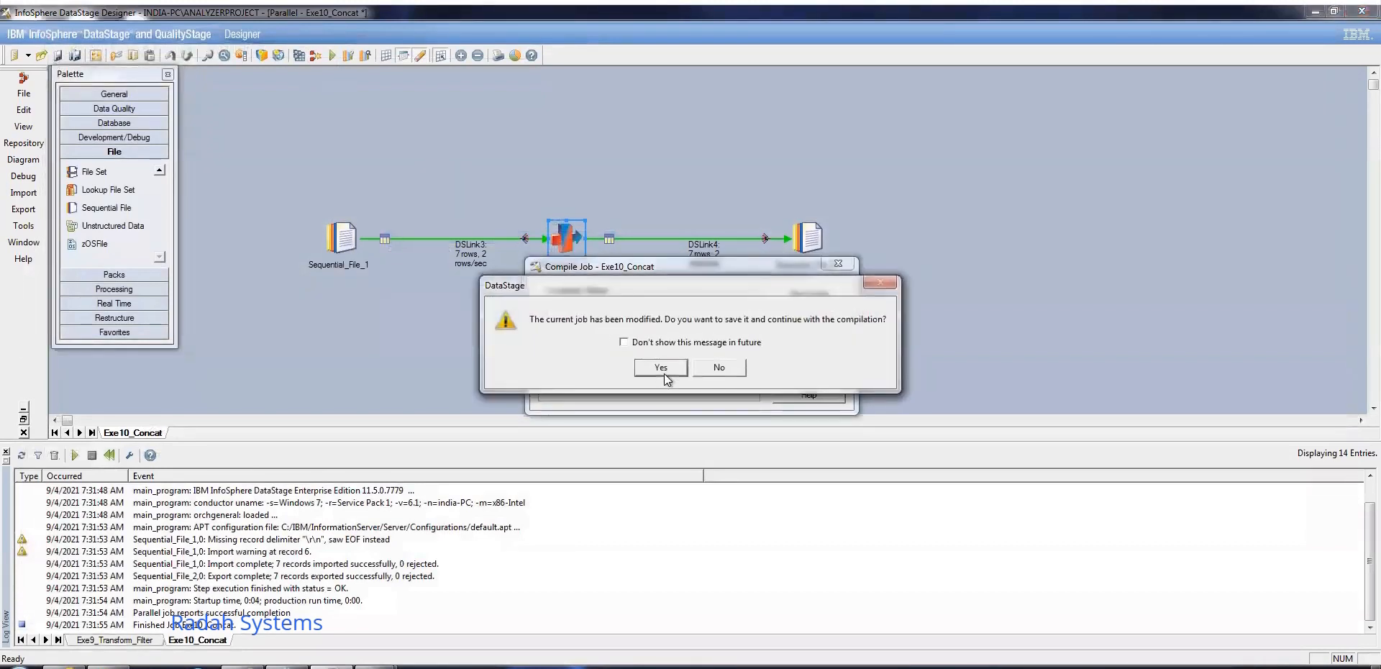
pyautogui.click(667, 372)
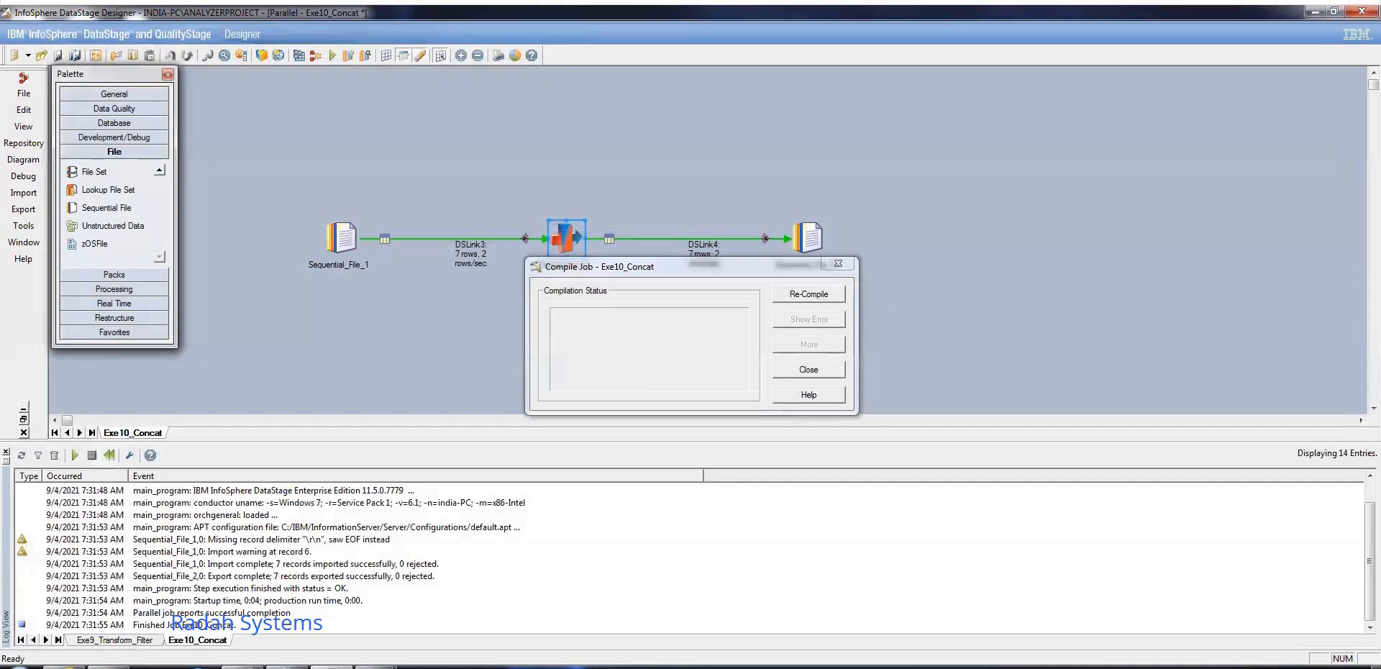
pyautogui.moveTo(333, 666)
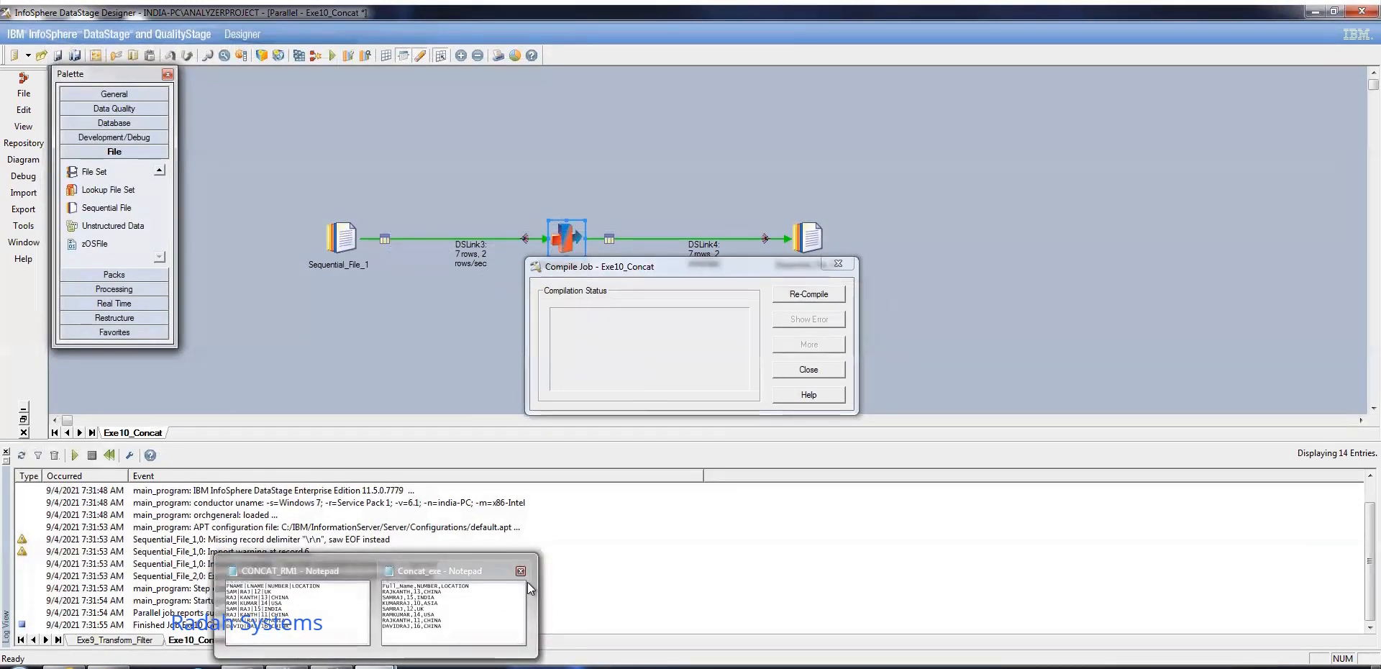
pyautogui.click(519, 572)
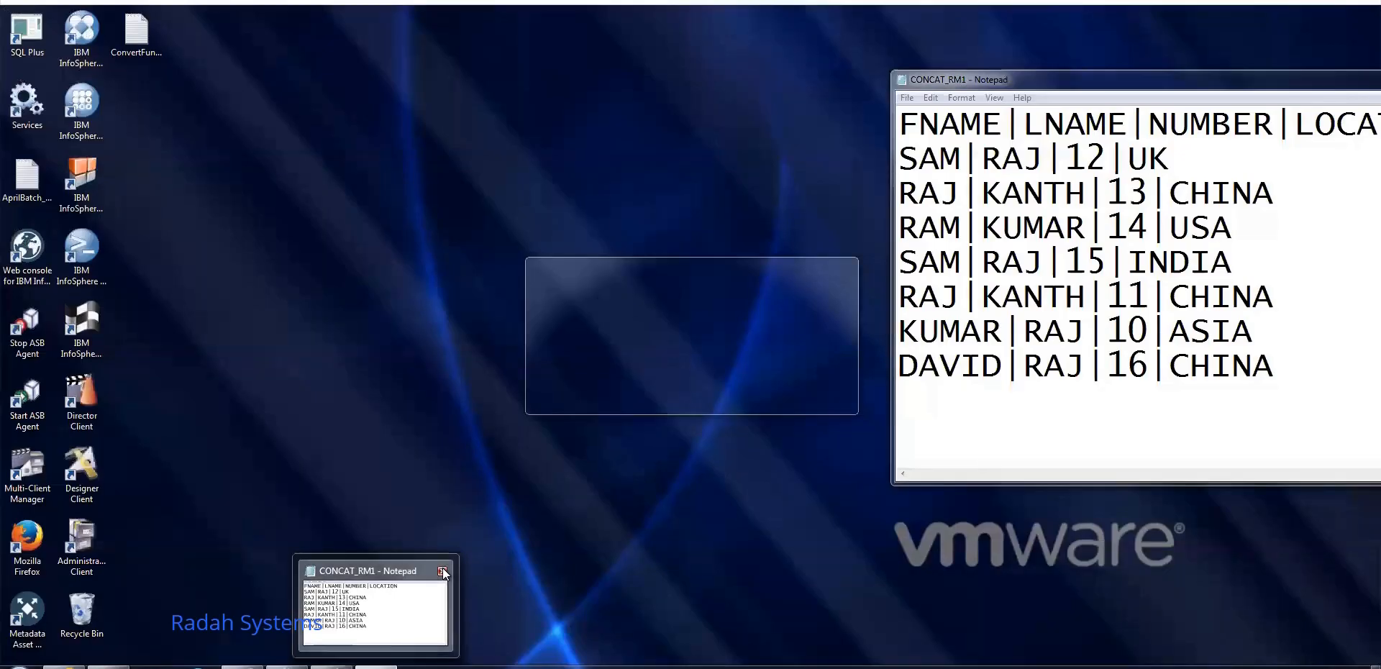
pyautogui.click(442, 569)
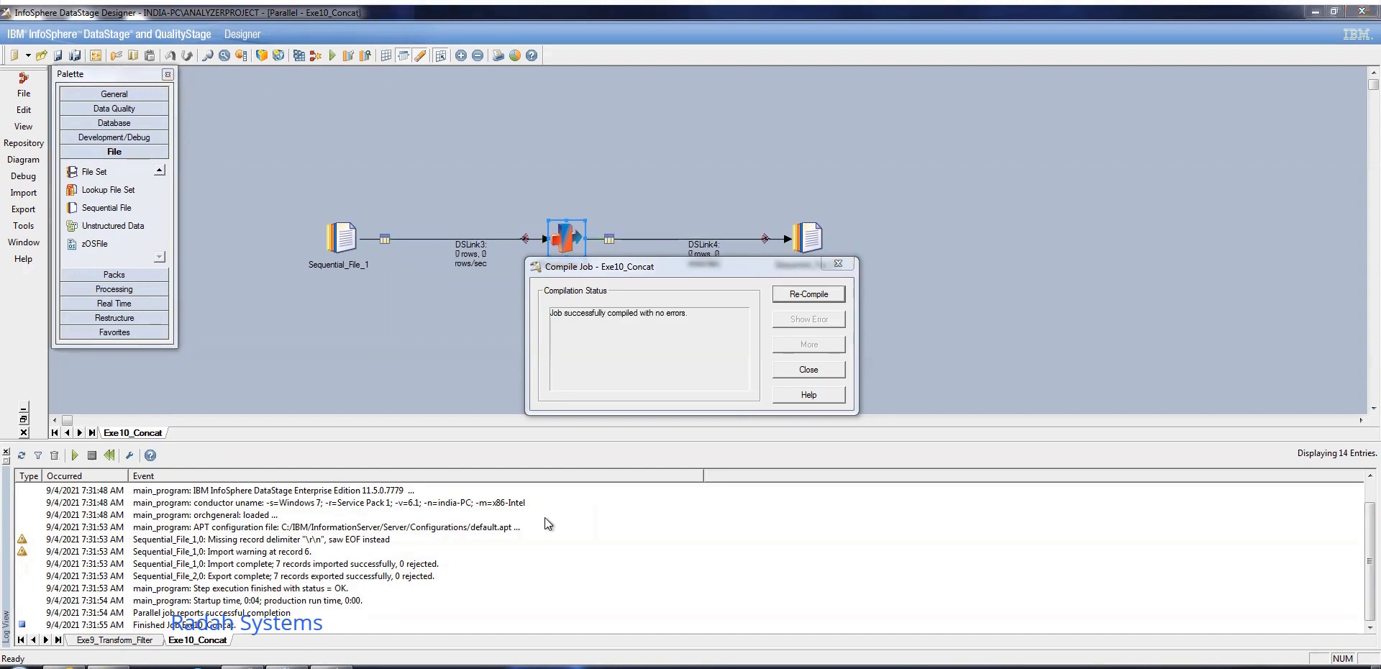
pyautogui.click(834, 367)
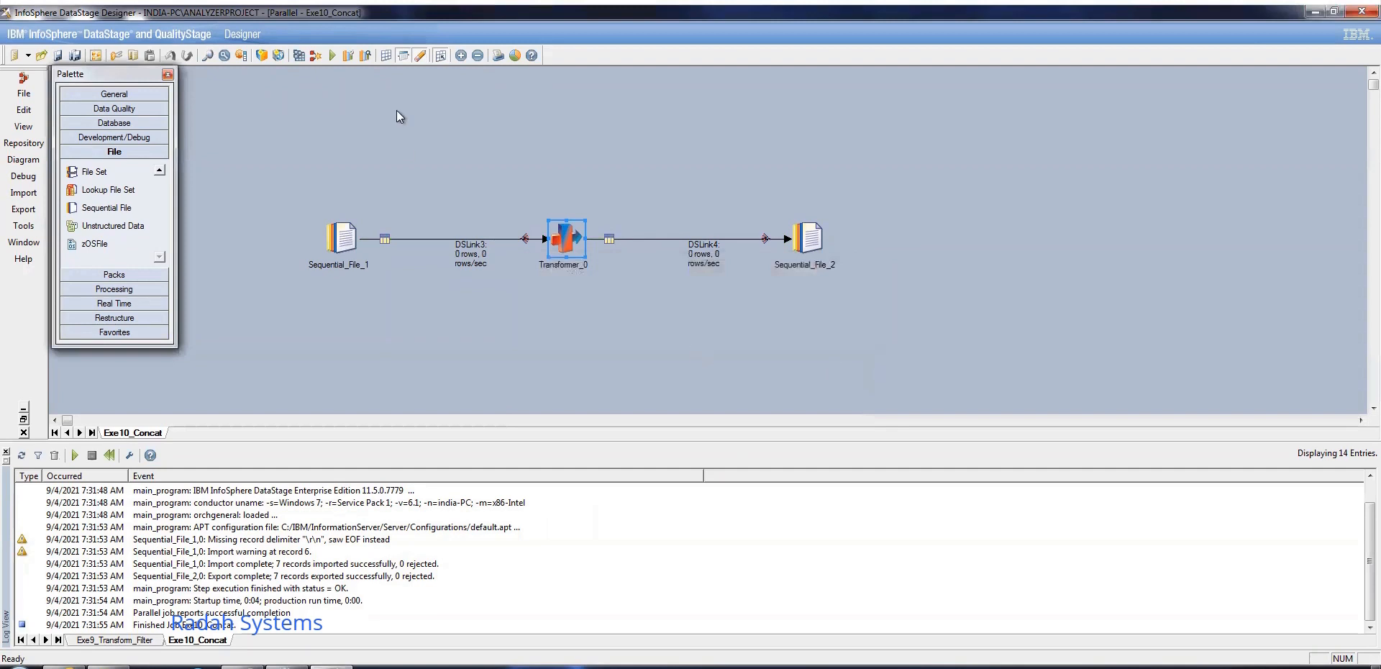
# - Run the recompiled Exe10_Concat job with no limit on warnings
pyautogui.click(333, 56)
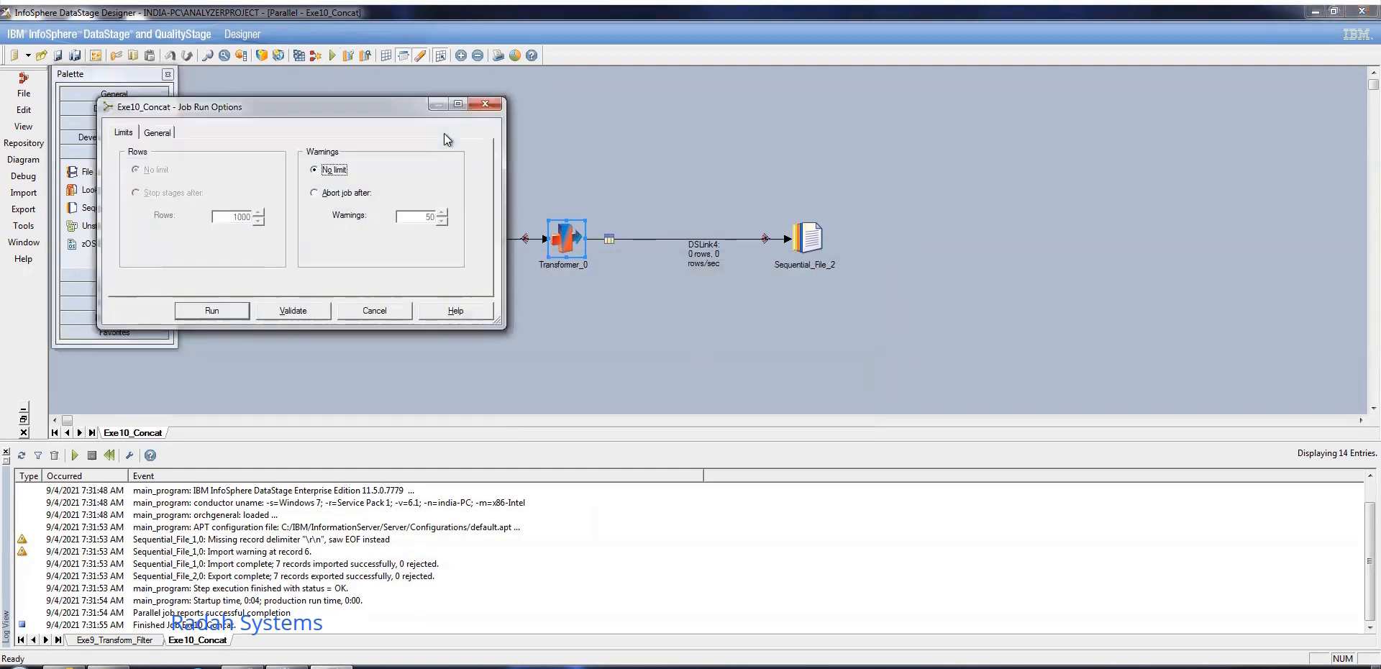
pyautogui.click(233, 313)
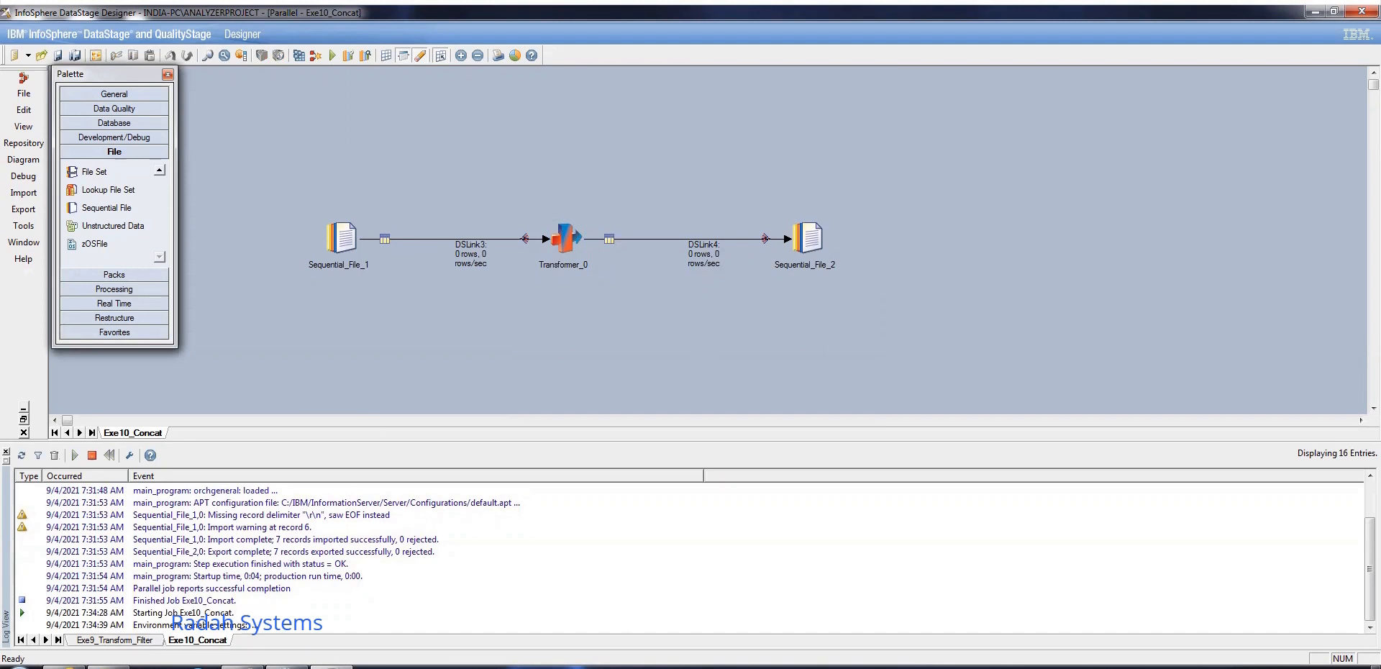
pyautogui.moveTo(865, 668)
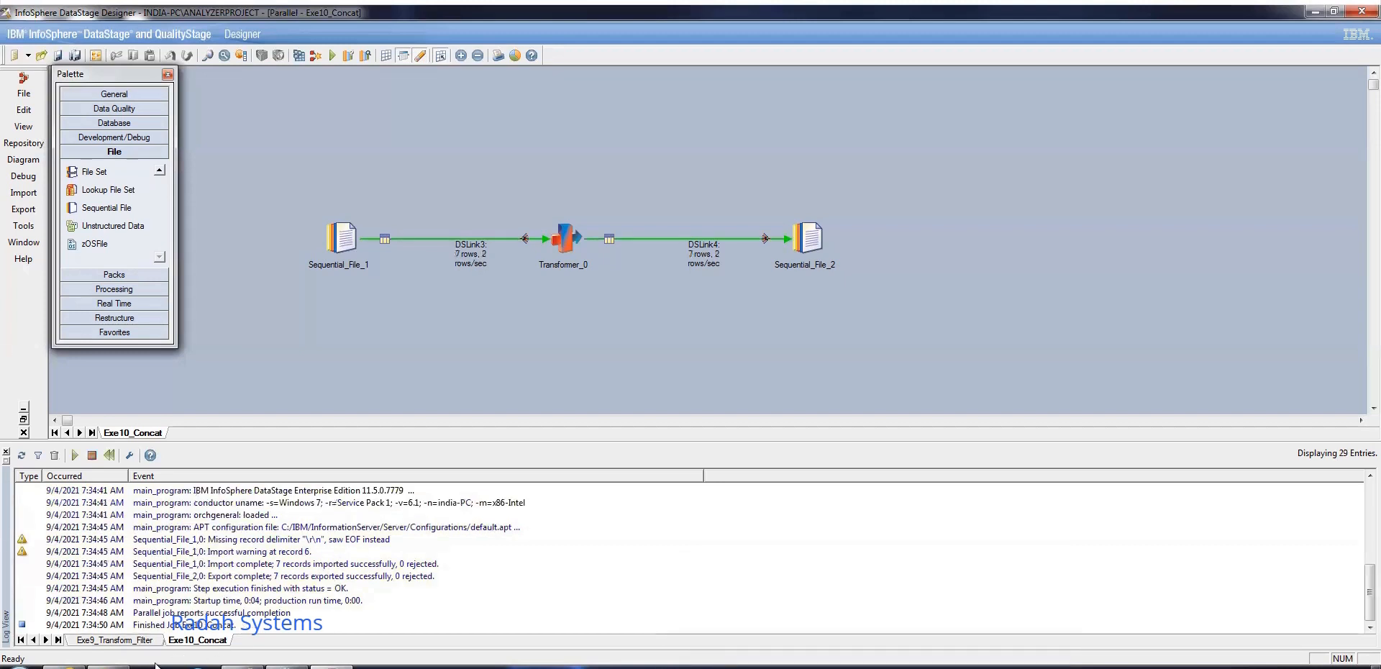
# - Open the regenerated Concat_exe file from DS_TGT full screen, check the spacing in the Full_Name values, and return to the job design
pyautogui.click(109, 667)
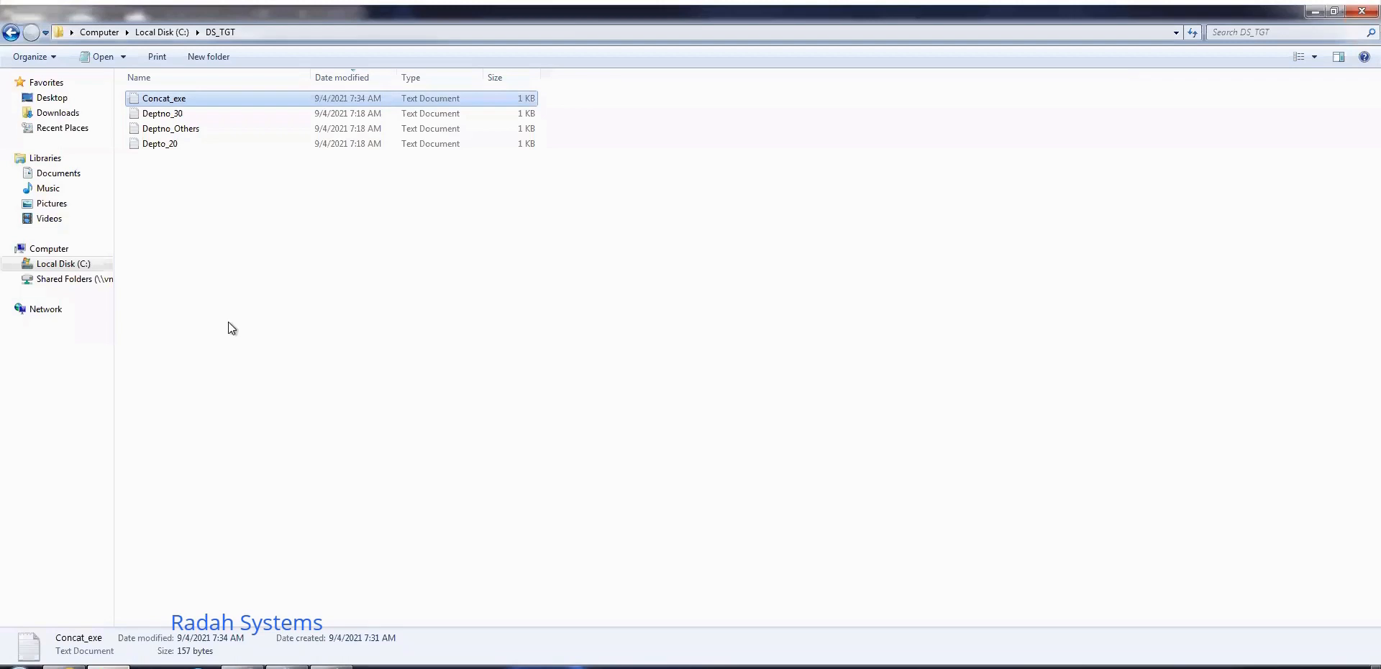
pyautogui.click(227, 321)
pyautogui.doubleClick(167, 97)
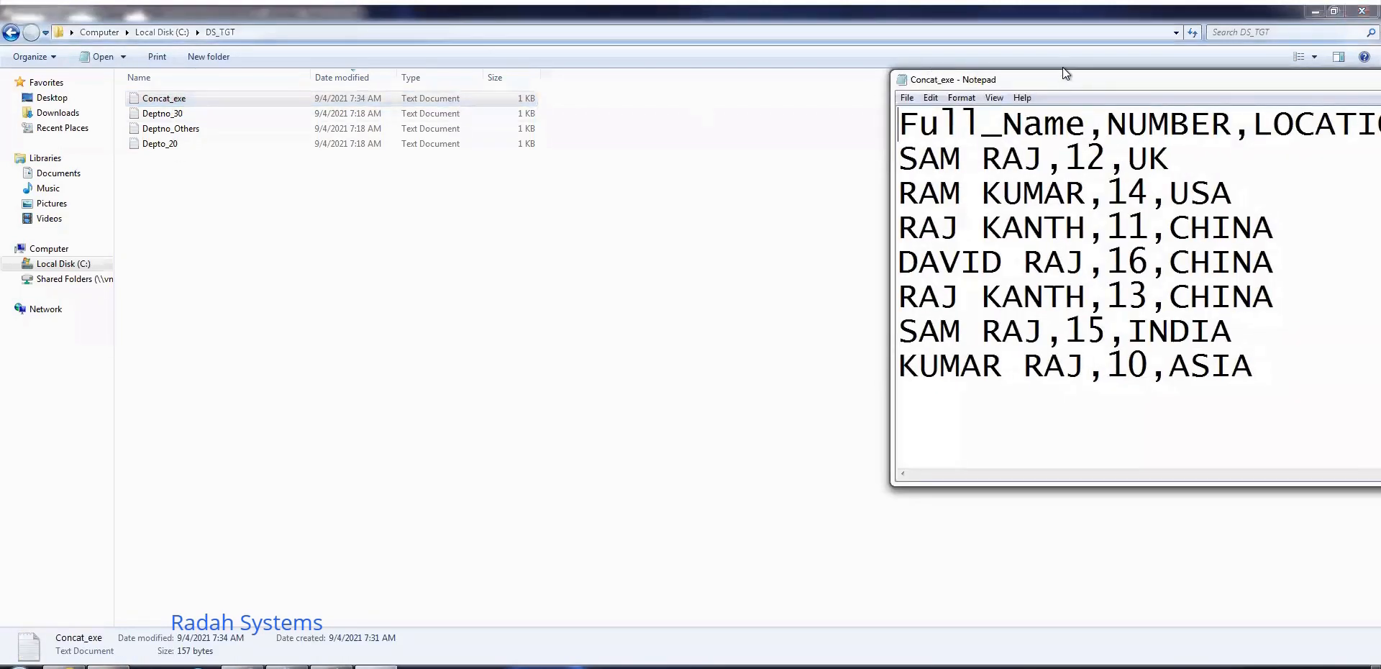
pyautogui.doubleClick(1069, 79)
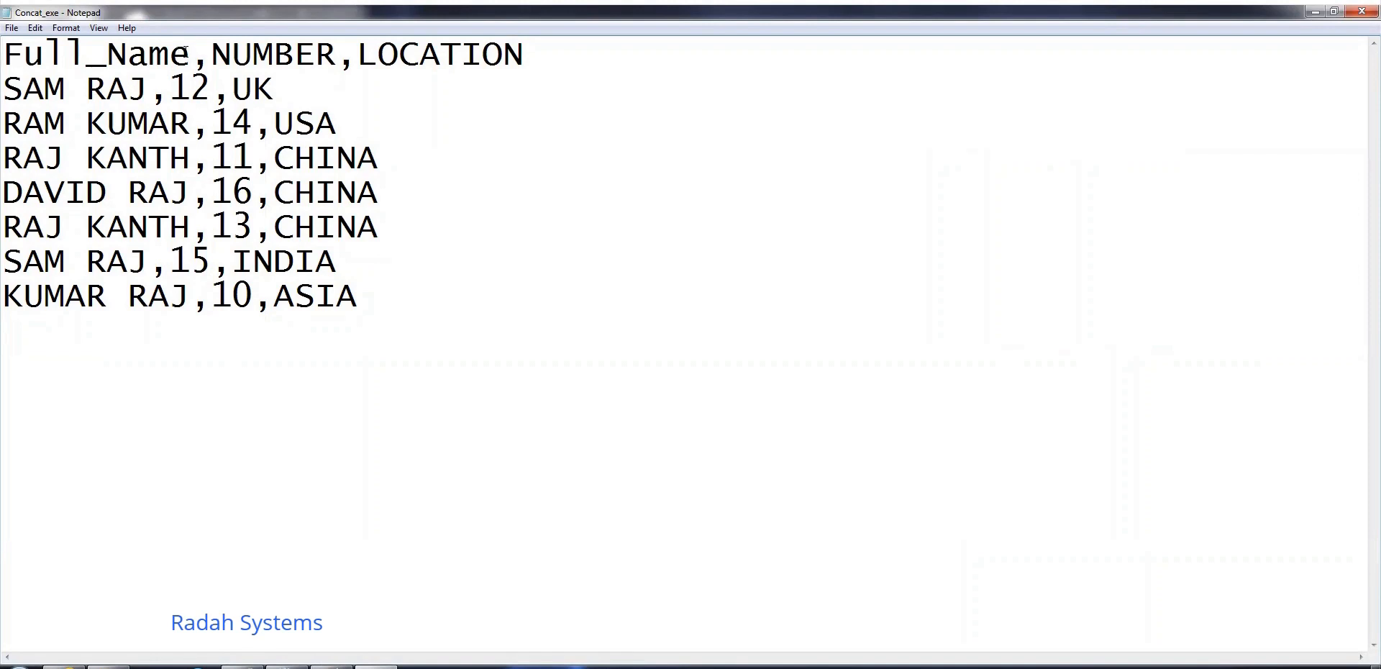
pyautogui.moveTo(149, 88); pyautogui.dragTo(7, 84)
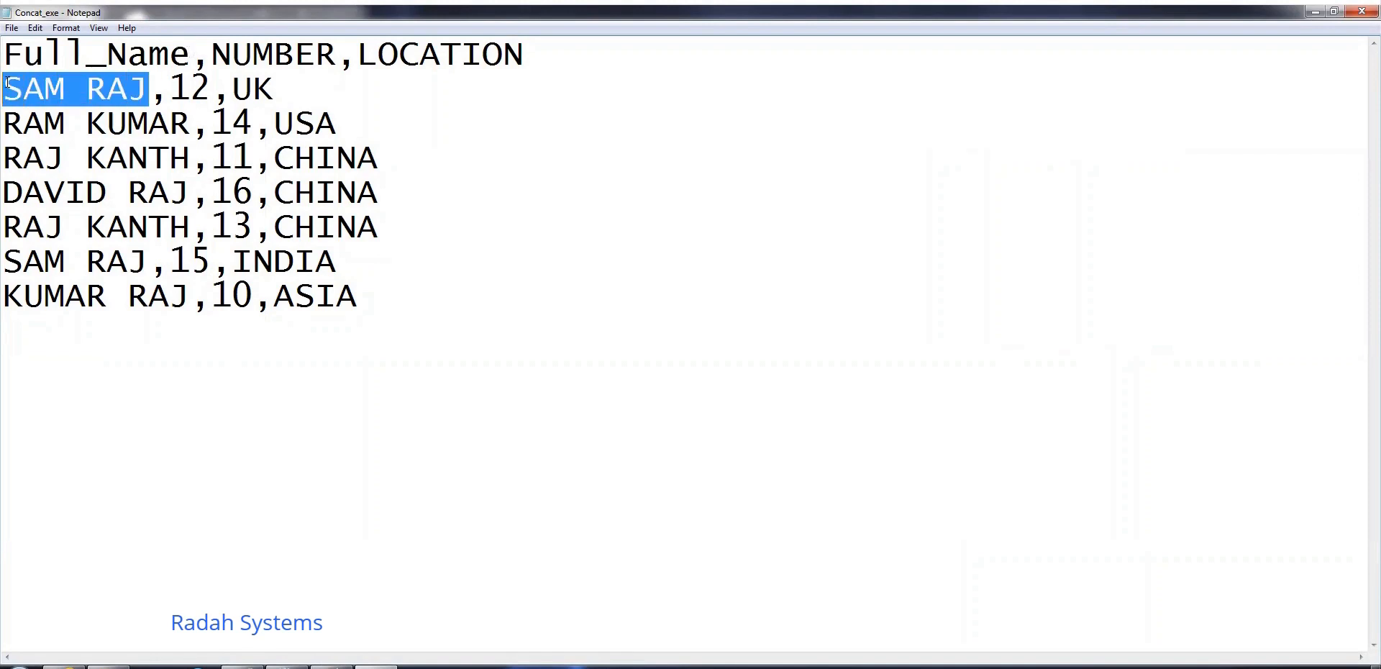
pyautogui.click(82, 89)
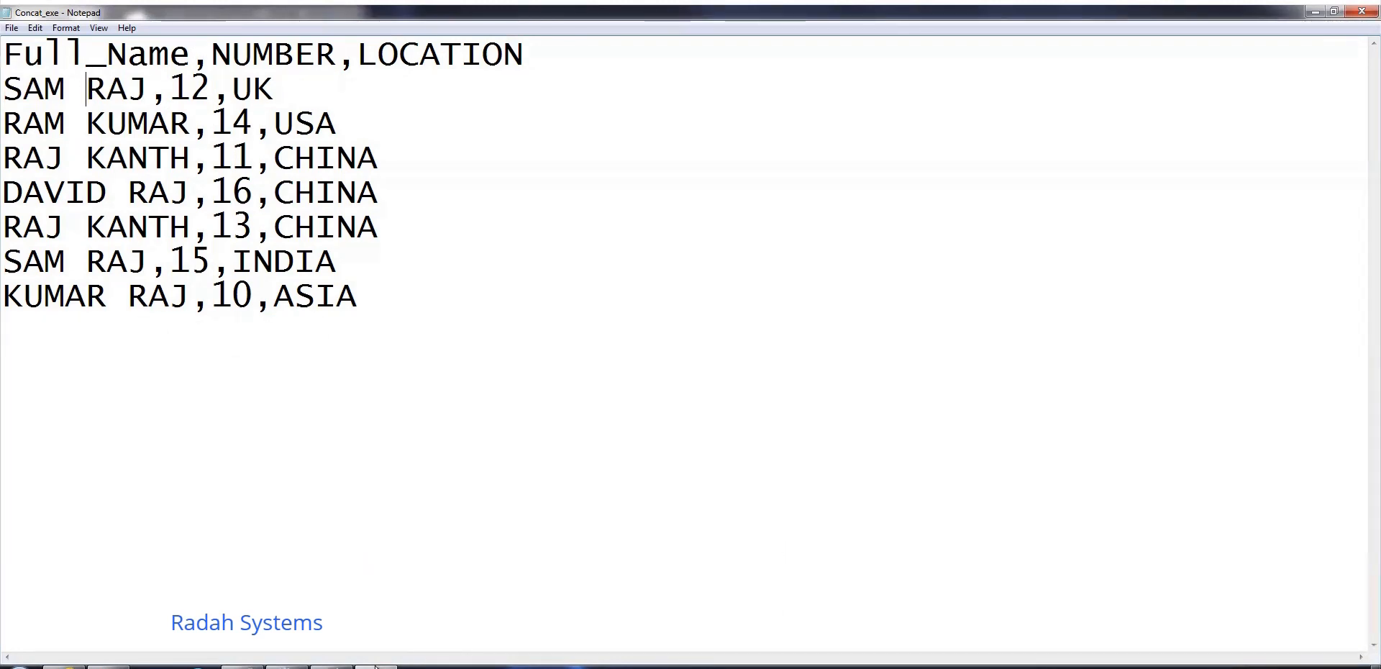
pyautogui.hotkey('alt', 'Tab')
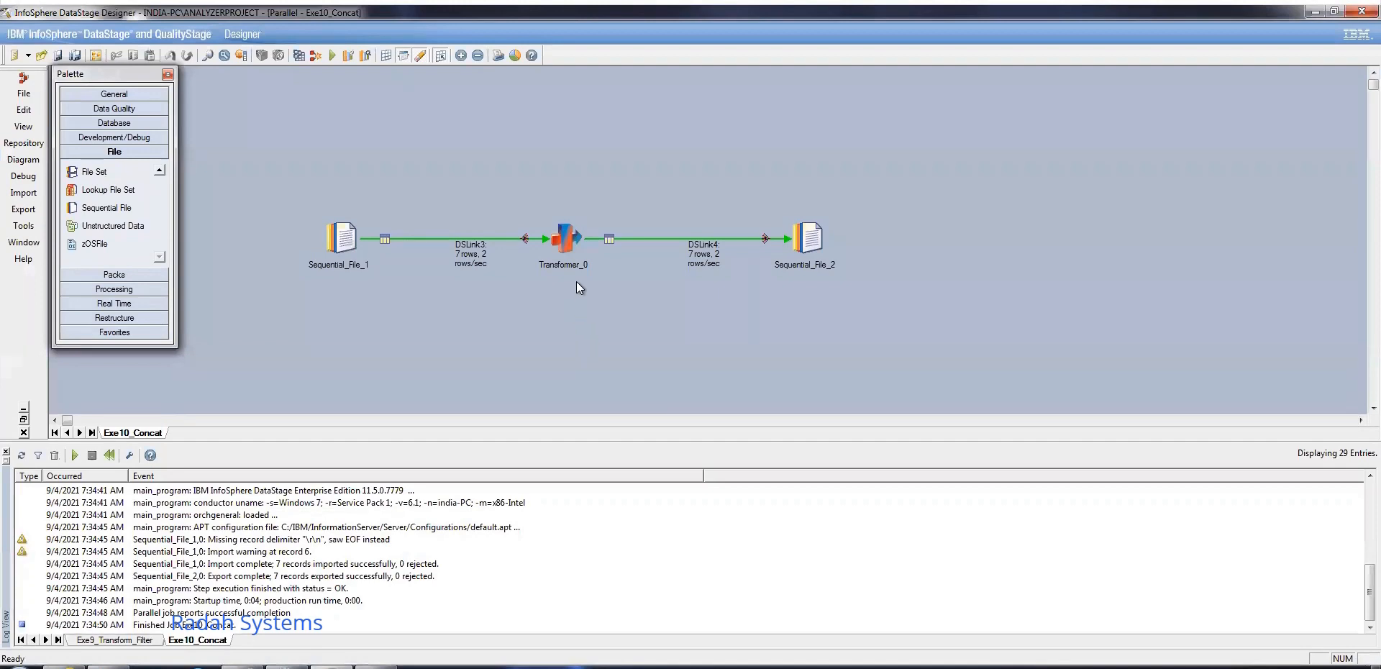
# - Add an output column named FullName2 with SQL type VarChar to DSLink4 in Transformer_0
pyautogui.doubleClick(572, 239)
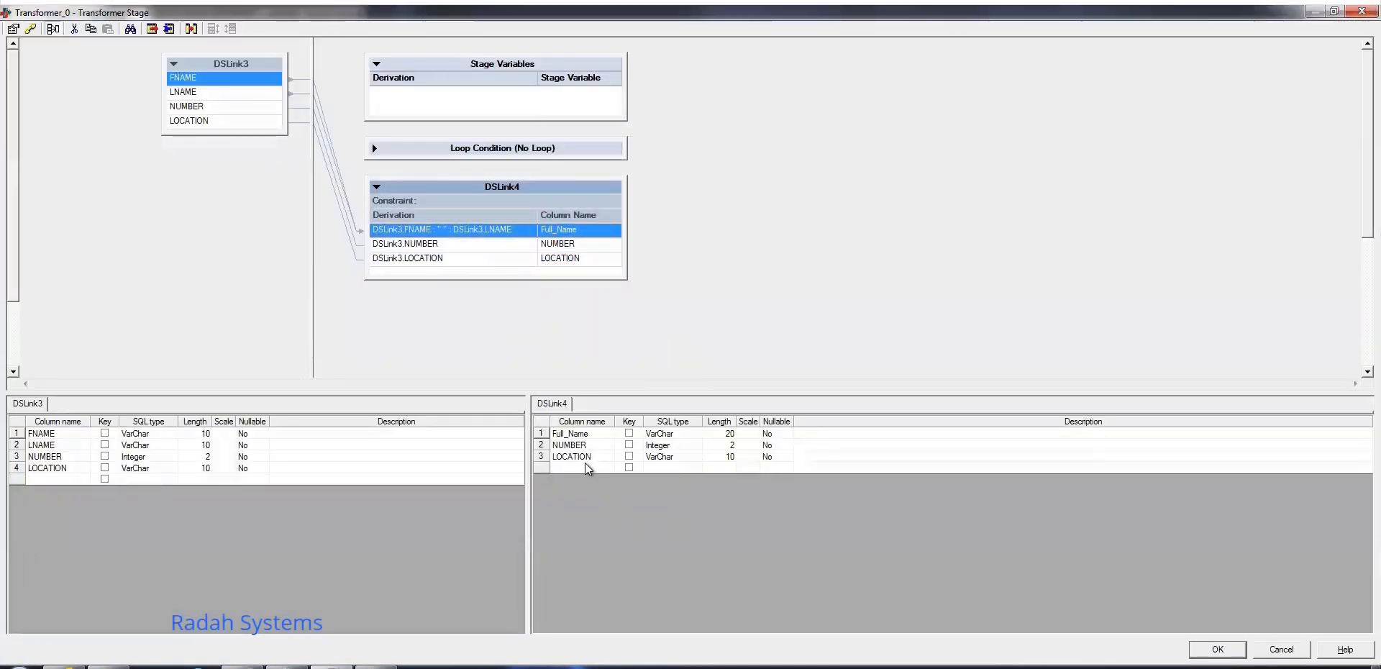
pyautogui.click(592, 469)
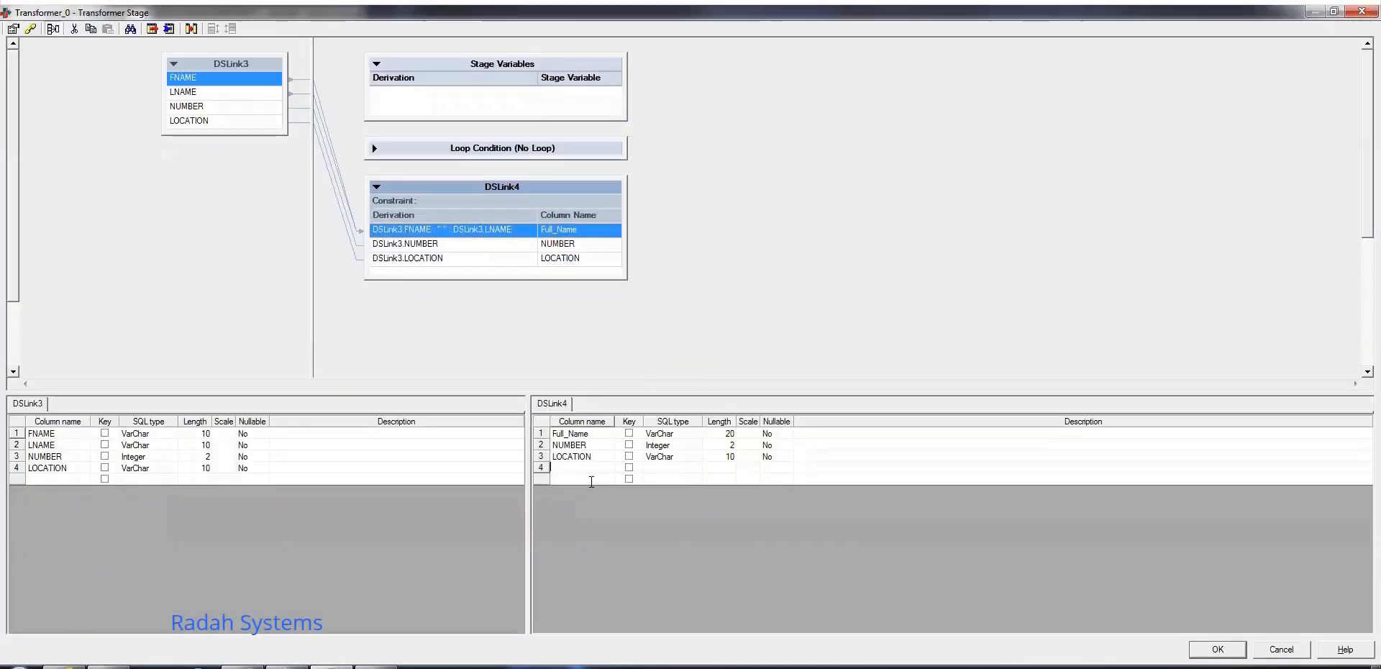
pyautogui.write('FullName')
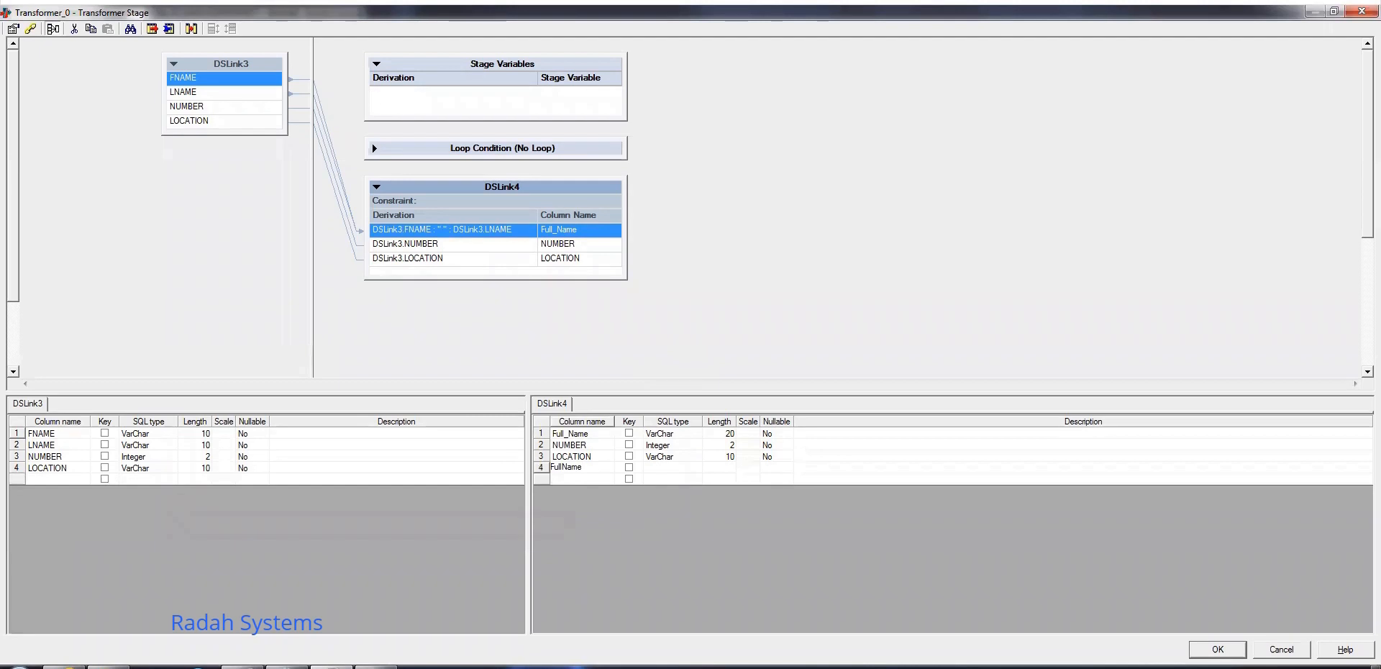
pyautogui.press('Tab')
pyautogui.press('Tab')
pyautogui.press('v')
pyautogui.press('v')
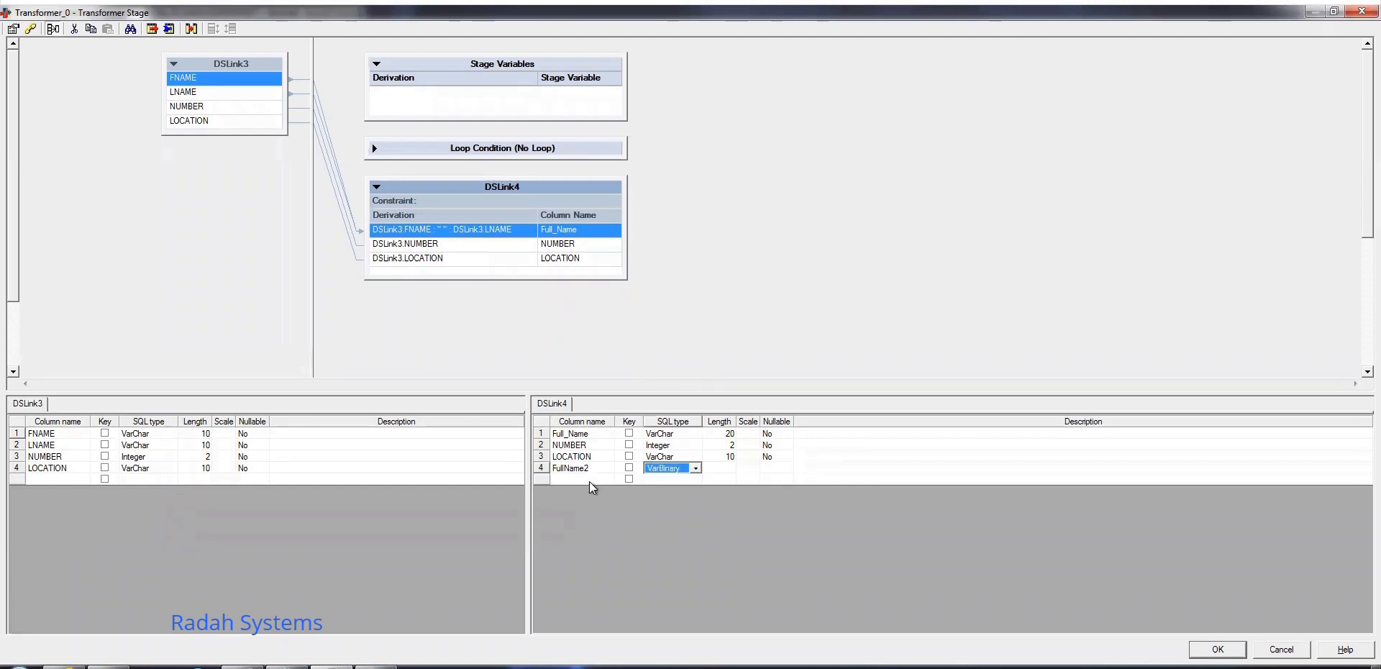
# - Set the length of the FullName2 output column to 20 and make it non-nullable
pyautogui.press('Tab')
pyautogui.write('20')
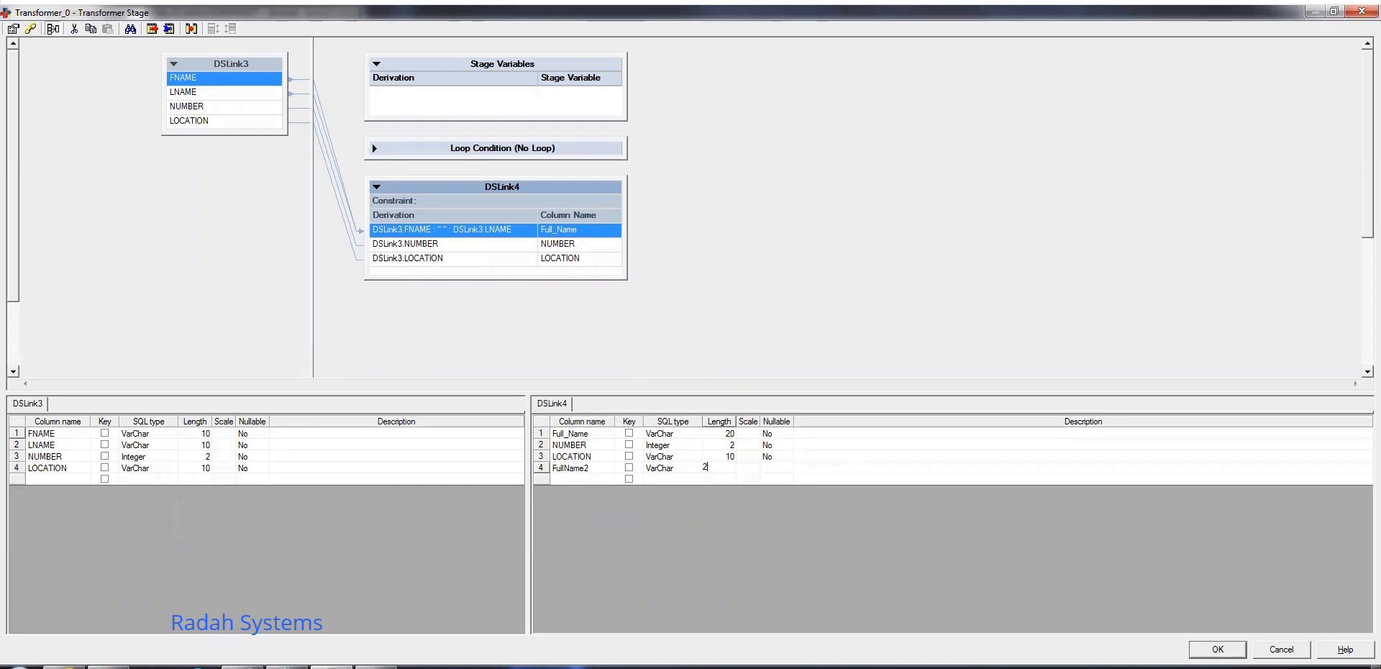
pyautogui.press('Tab')
pyautogui.press('Tab')
pyautogui.press('n')
pyautogui.press('Tab')
pyautogui.press('Tab')
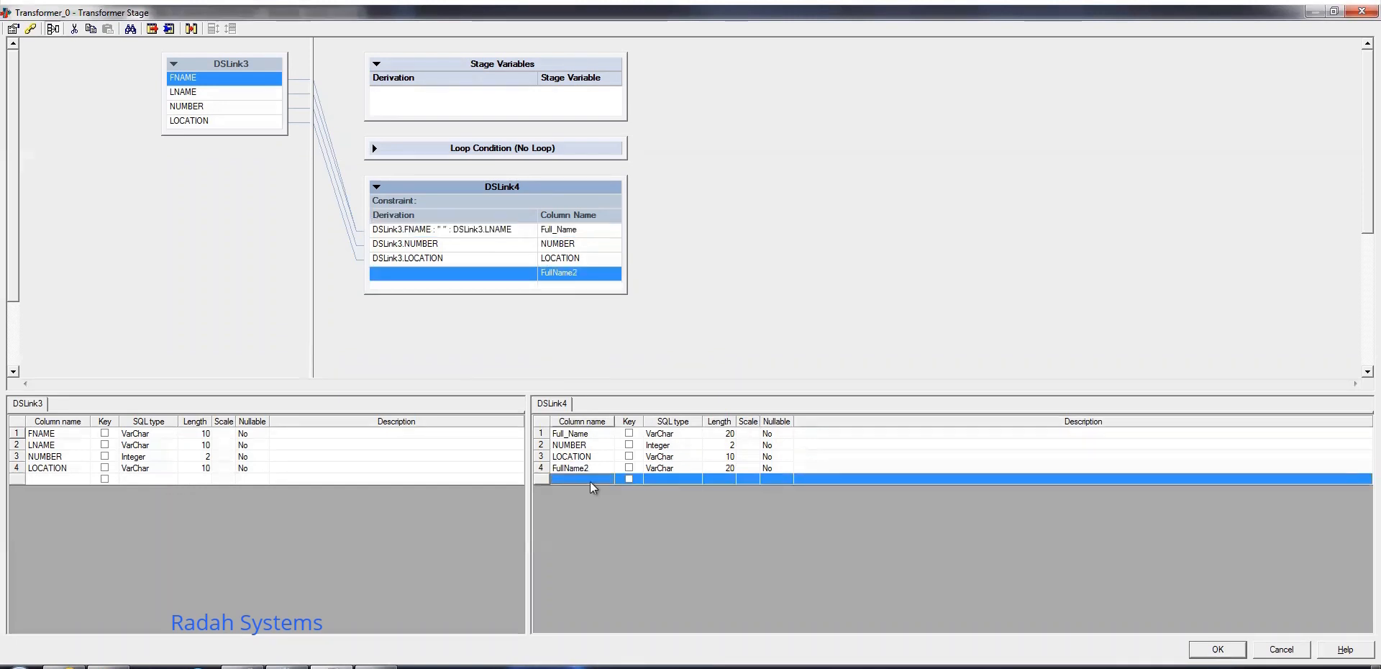
# - Create a stage variable named svConcatNM in the Transformer stage properties
pyautogui.click(13, 29)
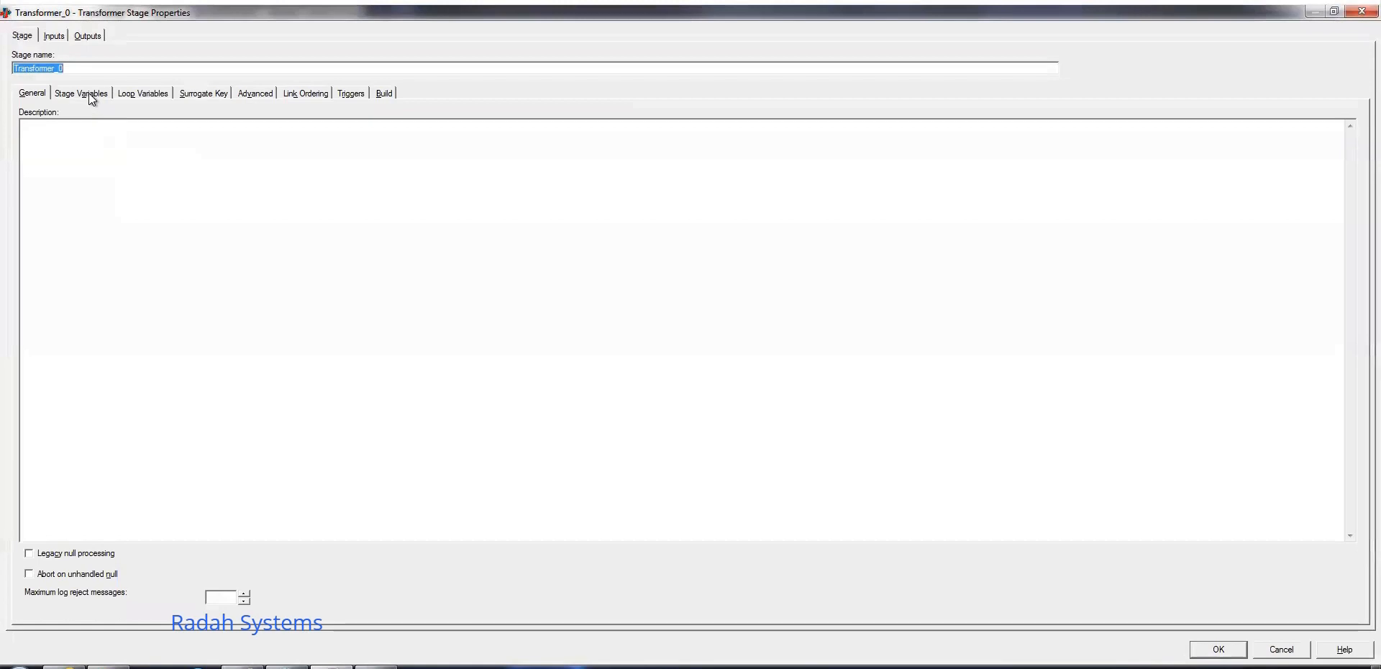
pyautogui.click(90, 95)
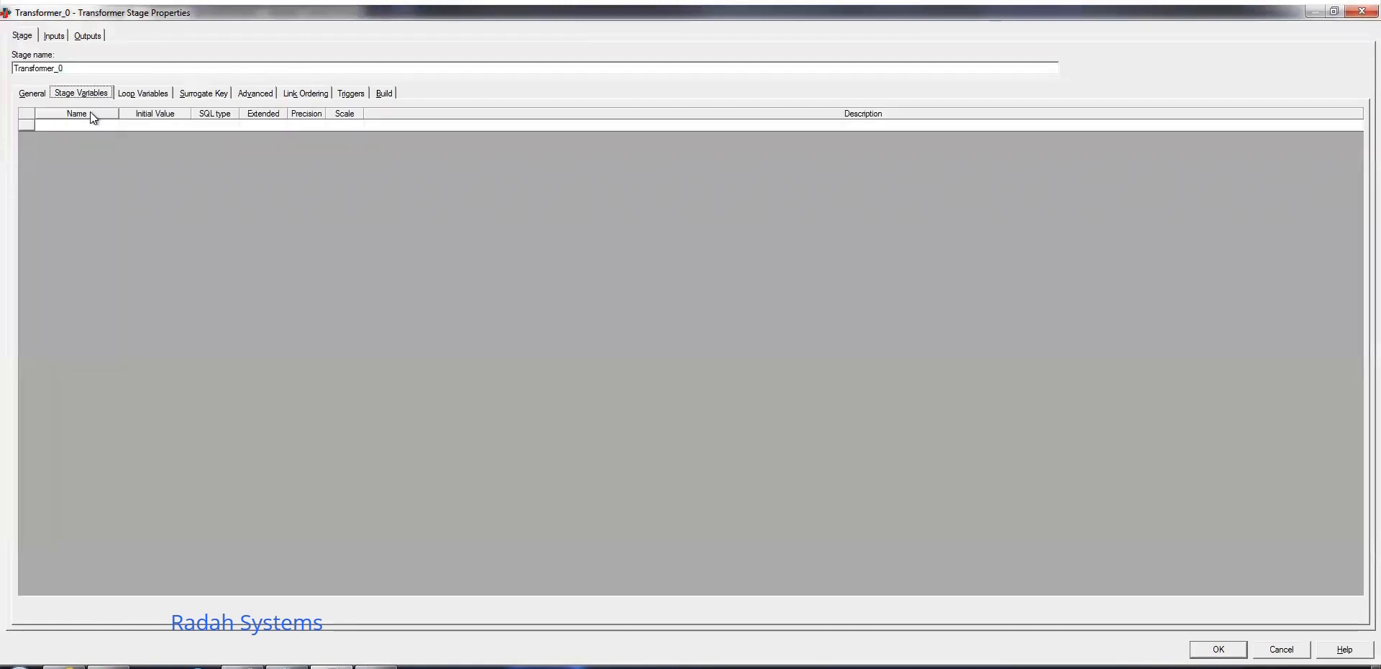
pyautogui.click(90, 124)
pyautogui.write('s')
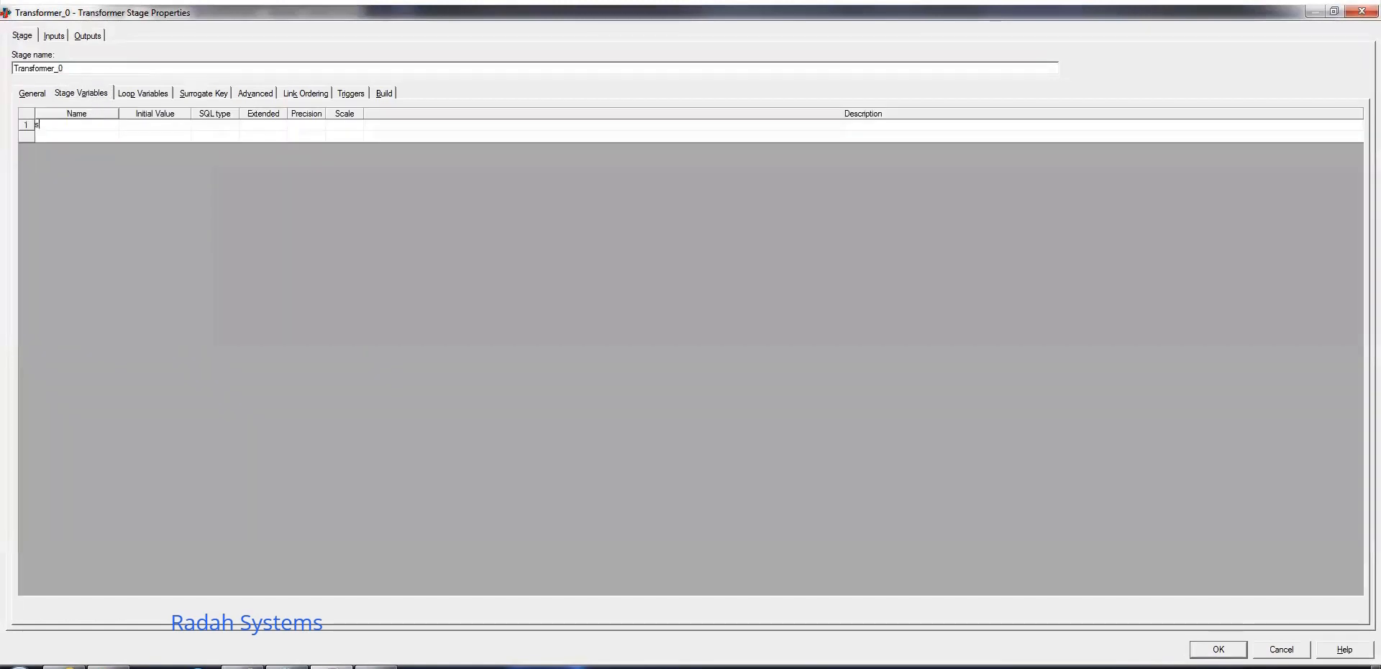
pyautogui.write('vConcatNM')
pyautogui.click(91, 125)
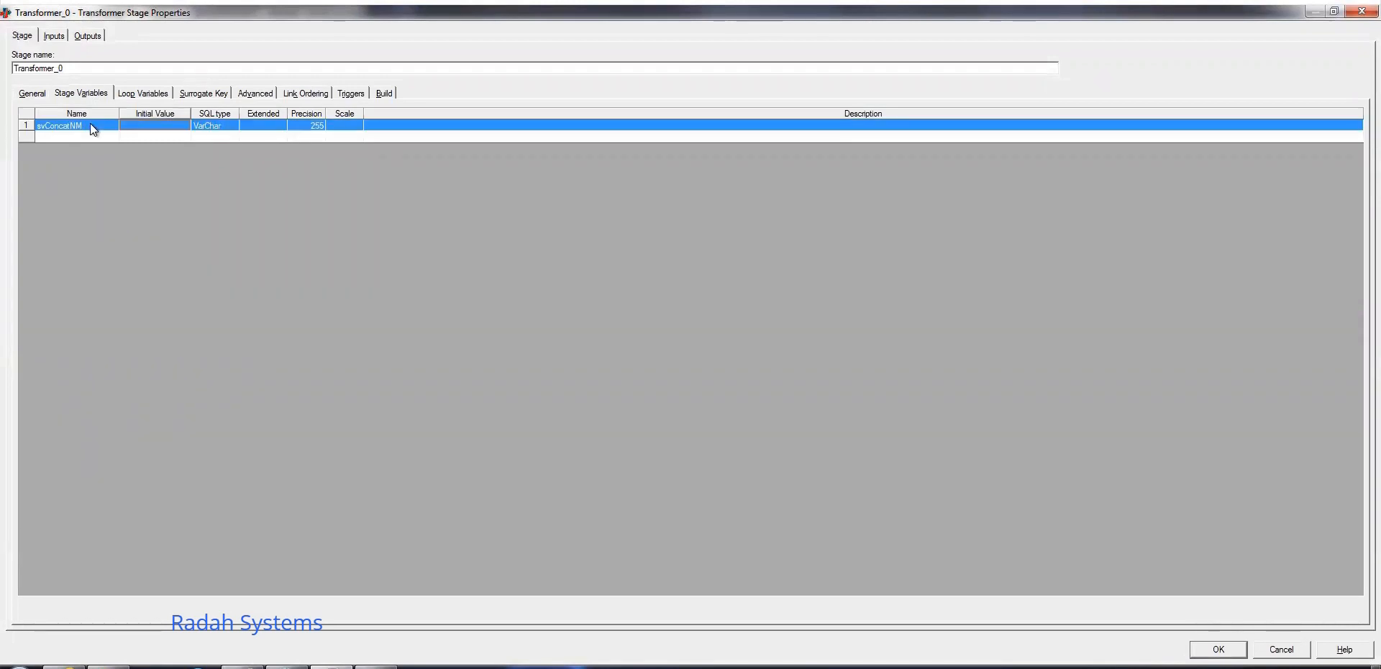
# - Set the precision of the svConcatNM stage variable to 20 and accept the stage properties
pyautogui.press('Tab')
pyautogui.press('Tab')
pyautogui.press('Tab')
pyautogui.write('20')
pyautogui.press('Tab')
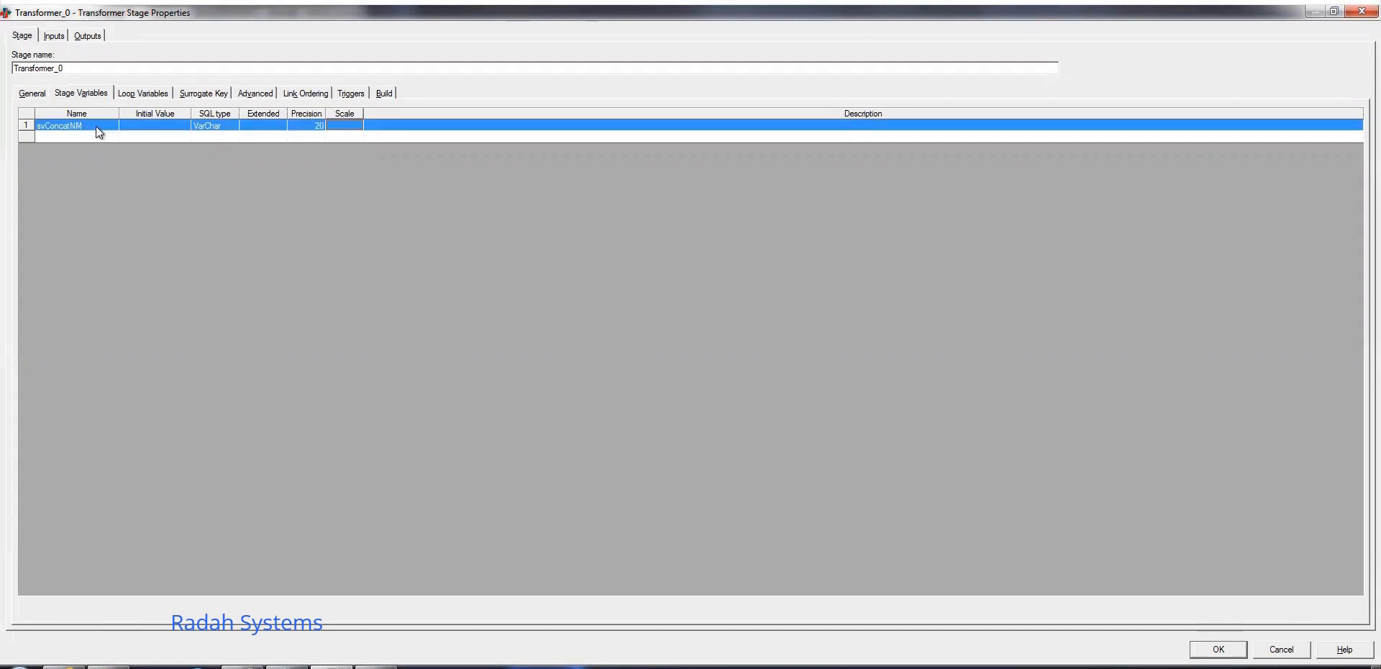
pyautogui.press('Return')
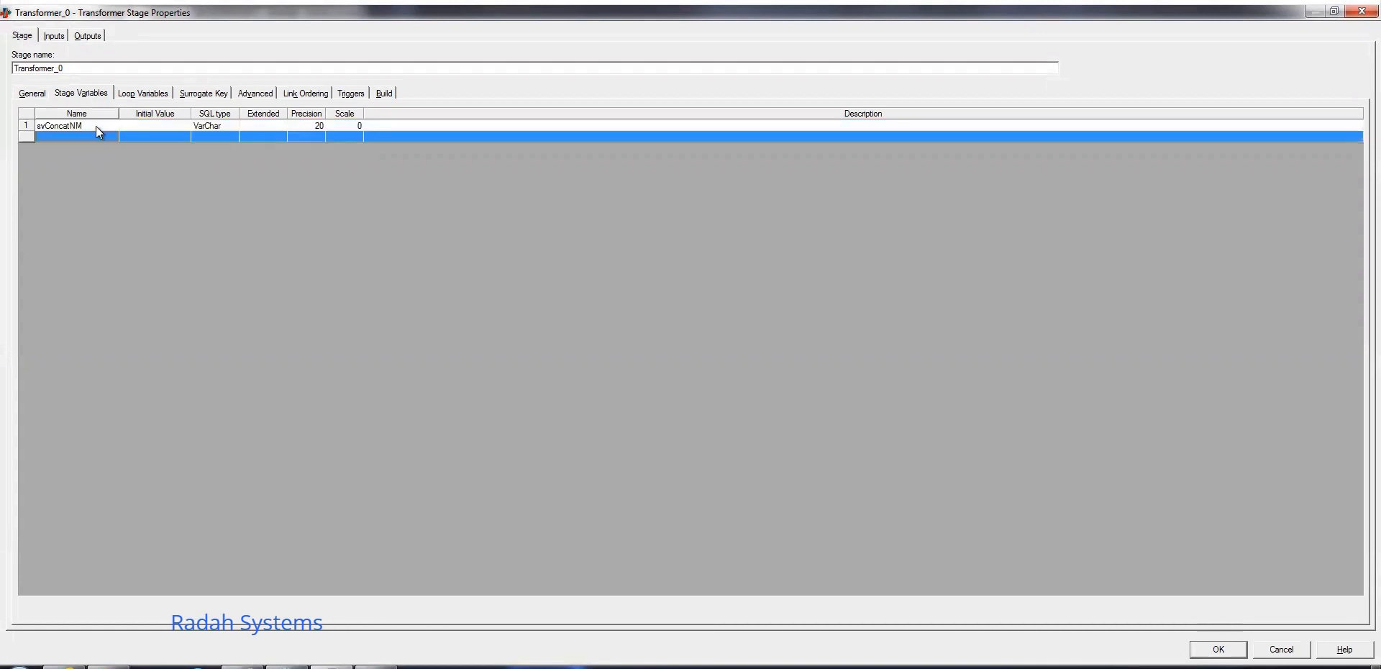
pyautogui.click(1217, 645)
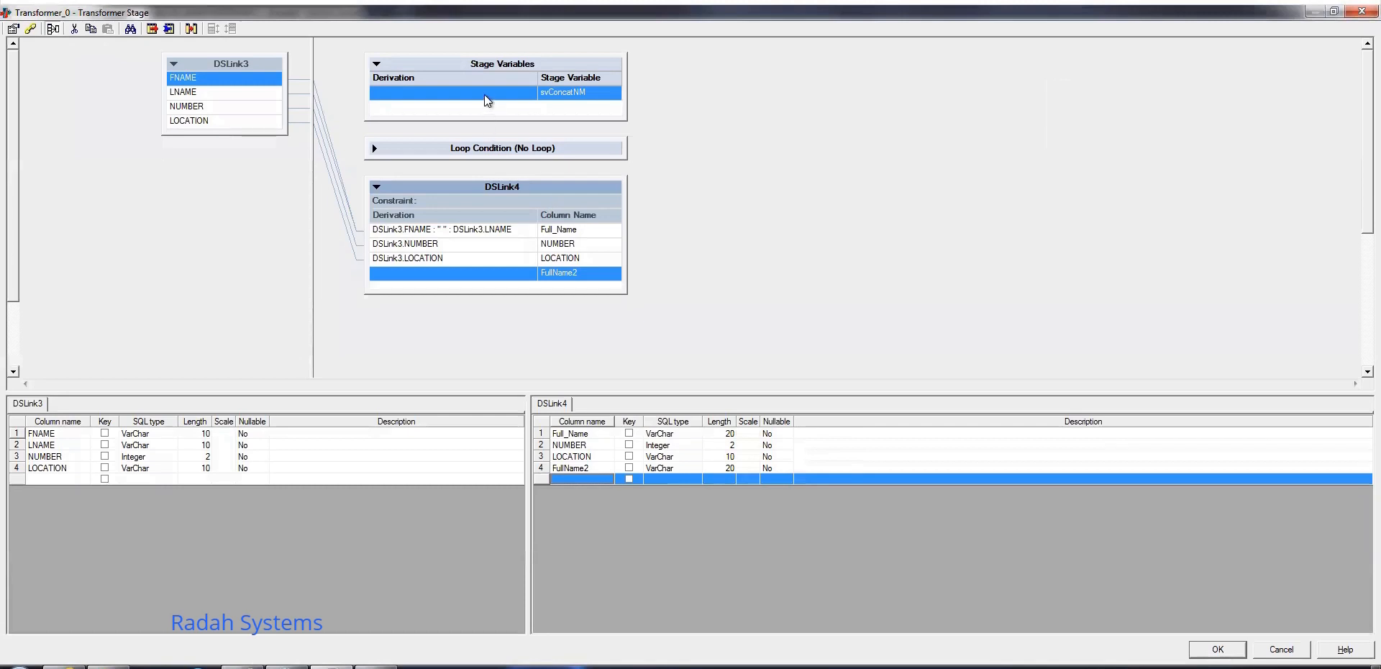
# - Copy the whole derivation expression of the Full_Name output column
pyautogui.click(482, 94)
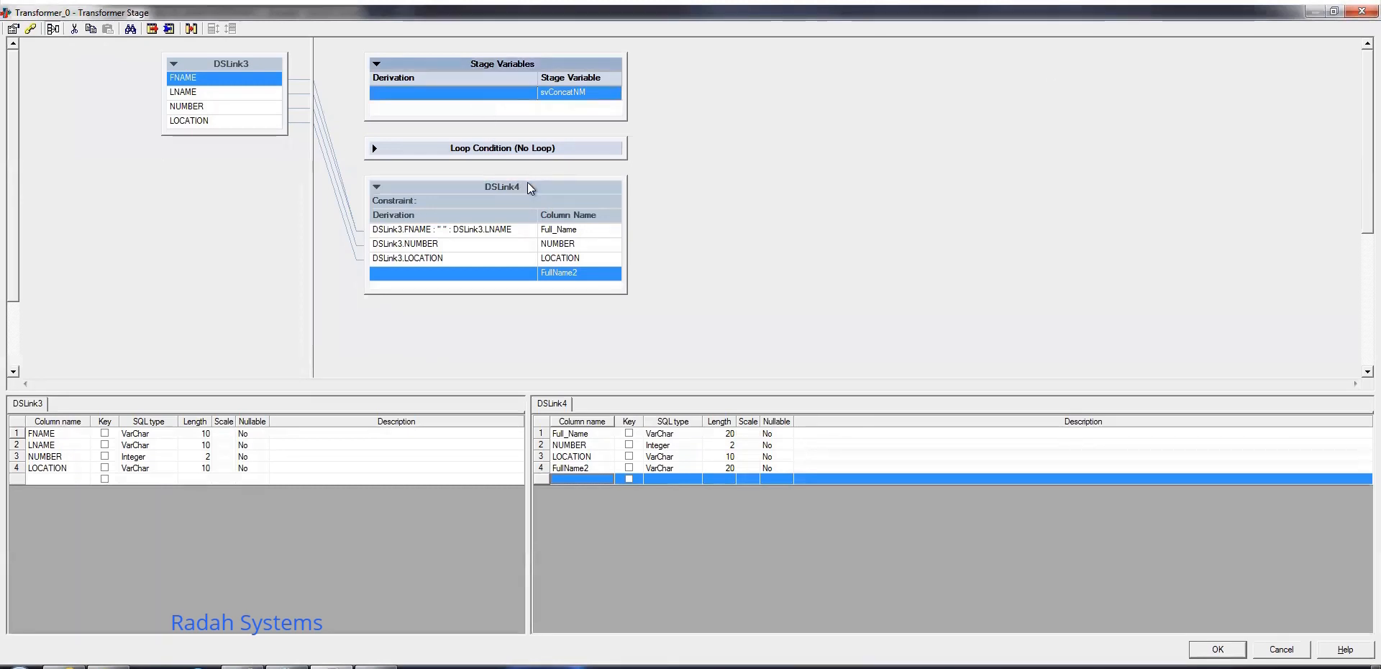
pyautogui.doubleClick(514, 228)
pyautogui.press('Escape')
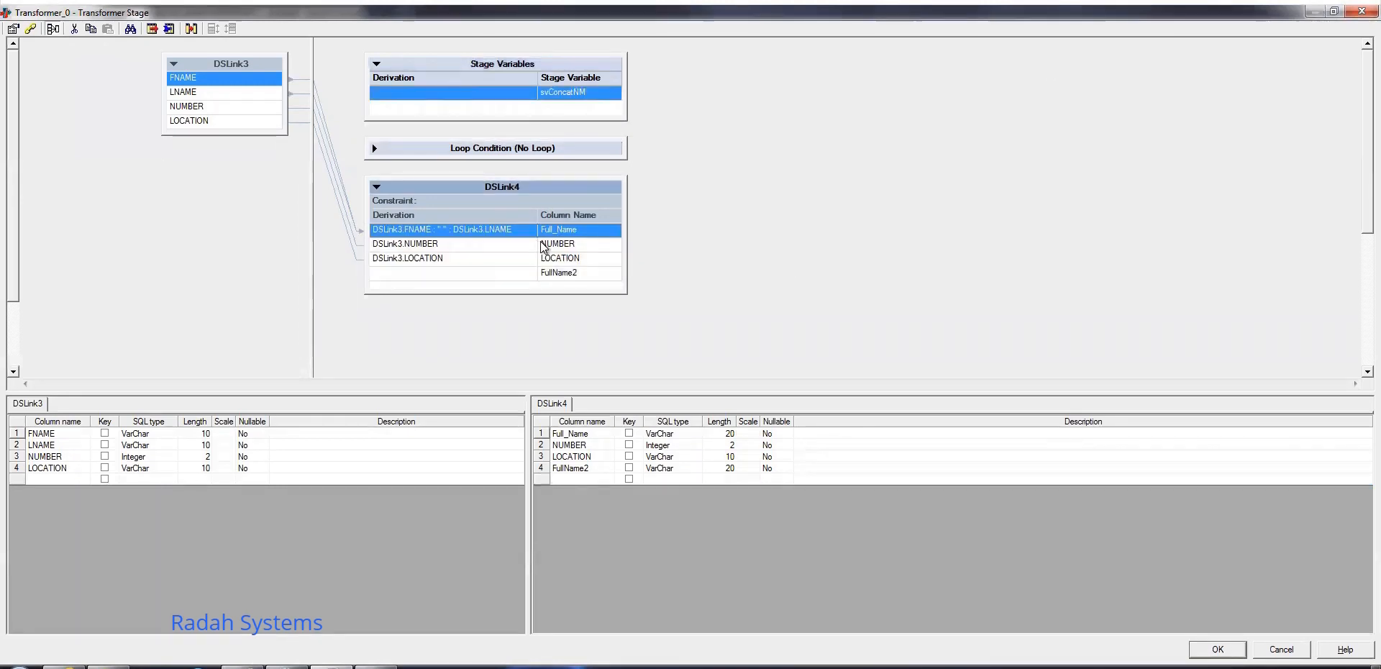
pyautogui.doubleClick(521, 231)
pyautogui.moveTo(511, 236); pyautogui.dragTo(292, 219)
pyautogui.hotkey('ctrl', 'c')
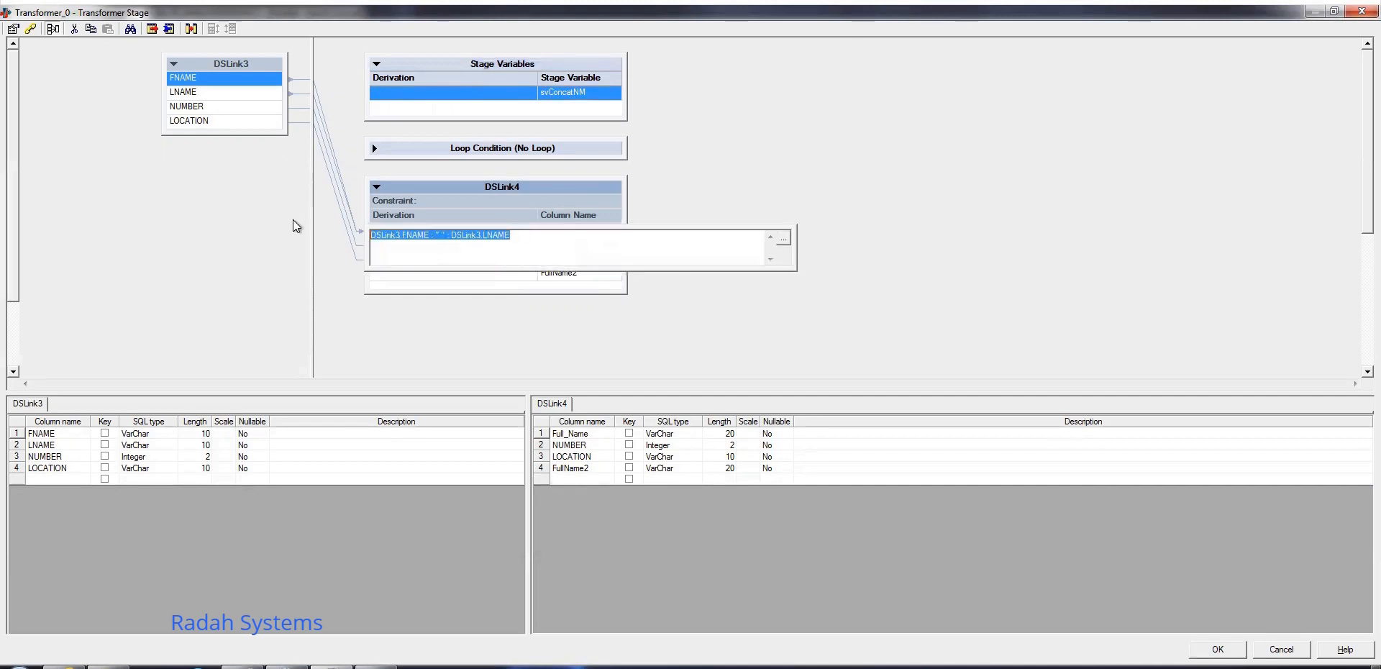
# - Paste the expression as the svConcatNM derivation and replace its quoted space with a hyphen, giving DSLink3.FNAME : "-" : DSLink3.LNAME
pyautogui.doubleClick(412, 93)
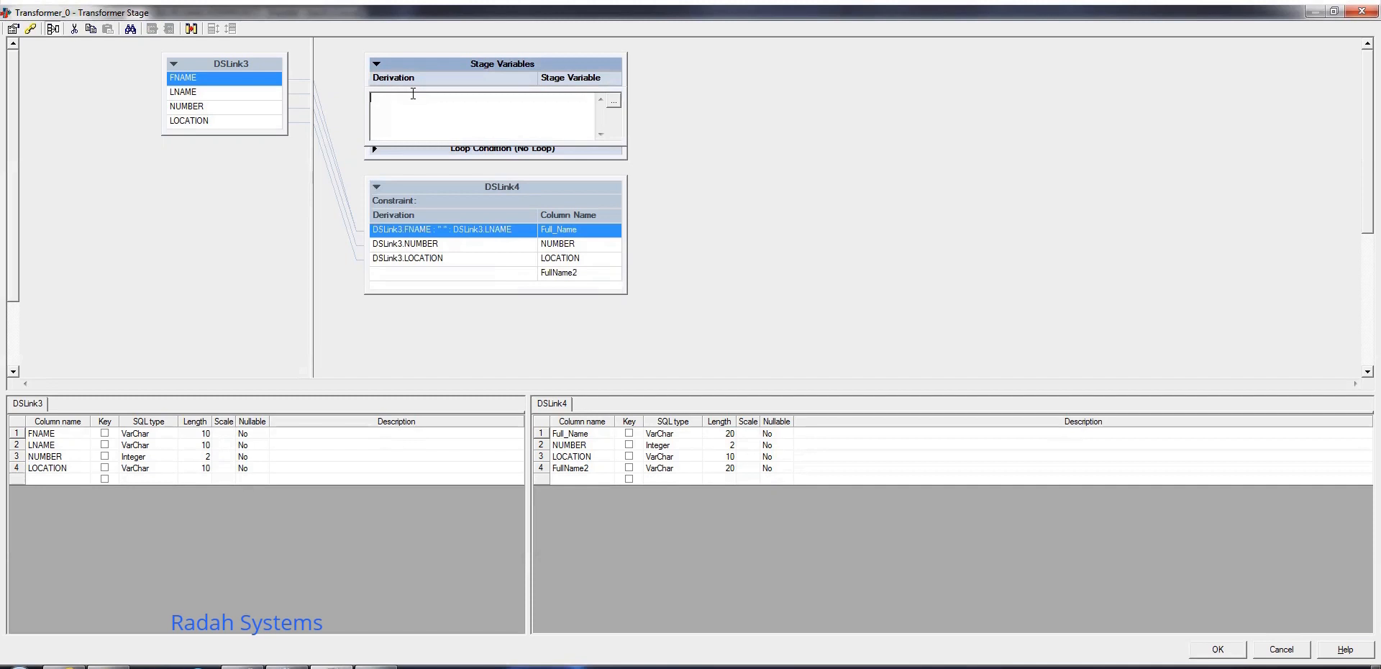
pyautogui.hotkey('ctrl', 'v')
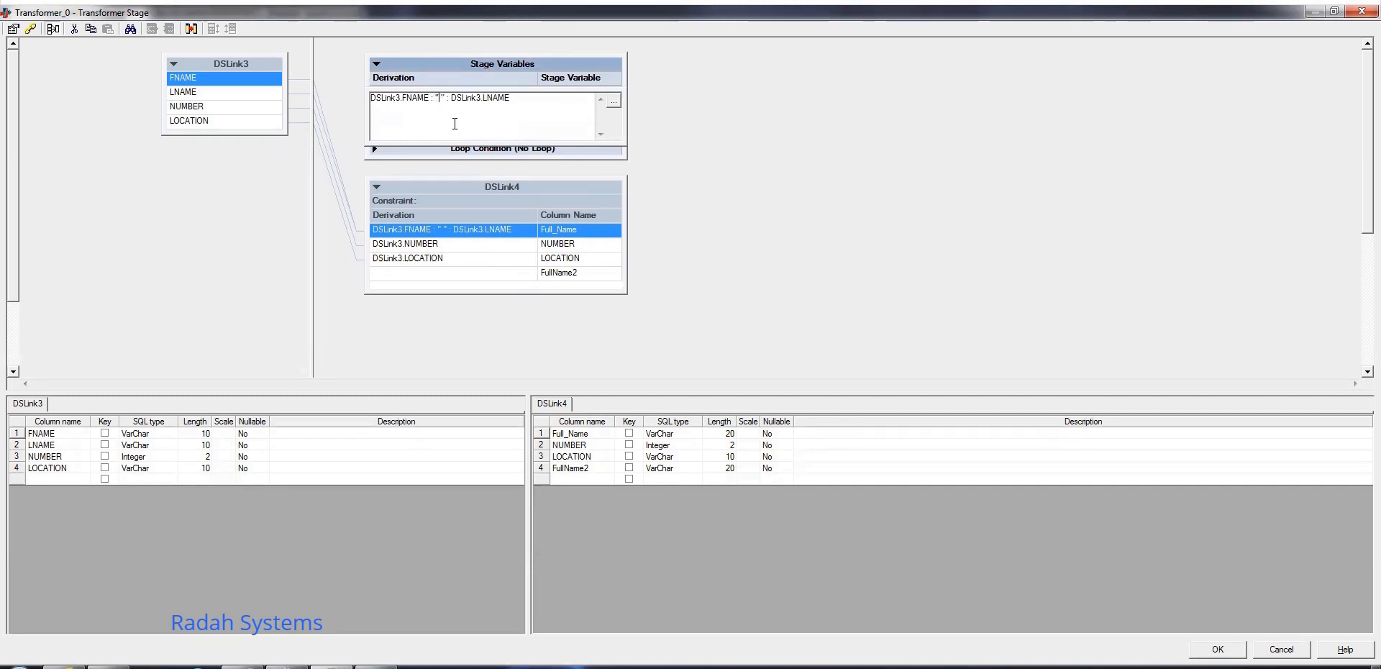
pyautogui.write('-')
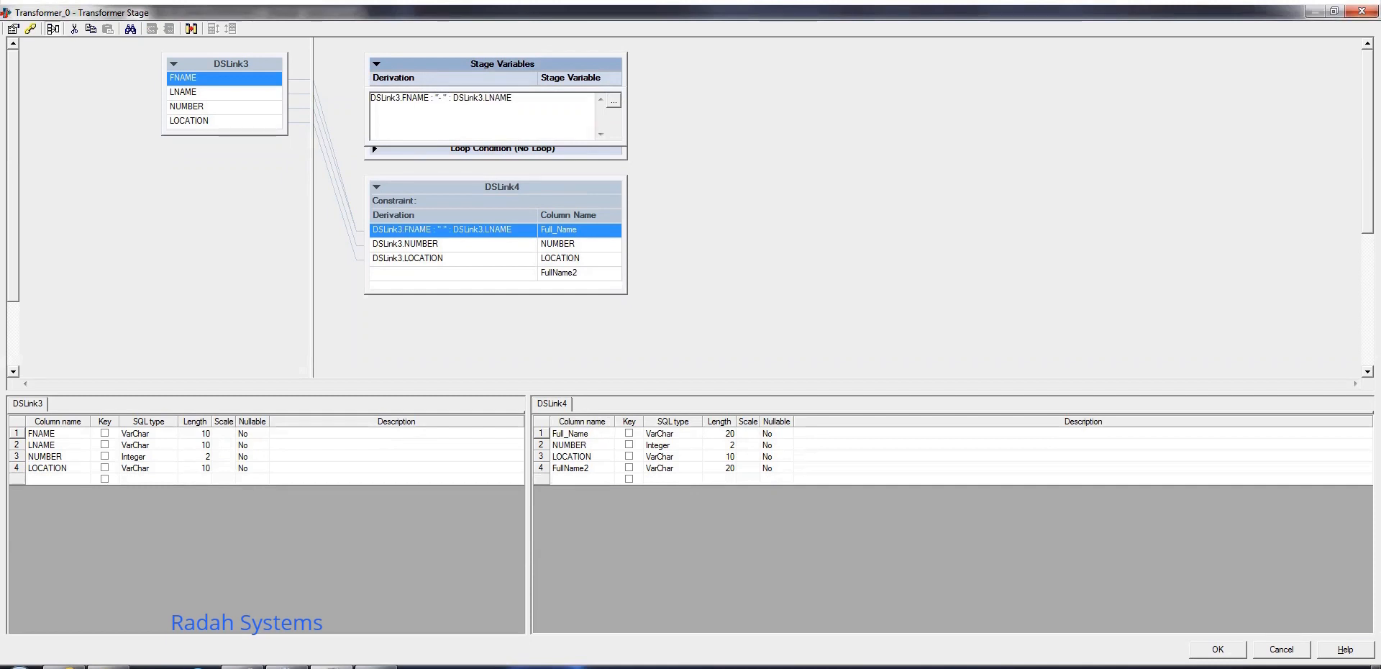
pyautogui.press('Delete')
pyautogui.press('Return')
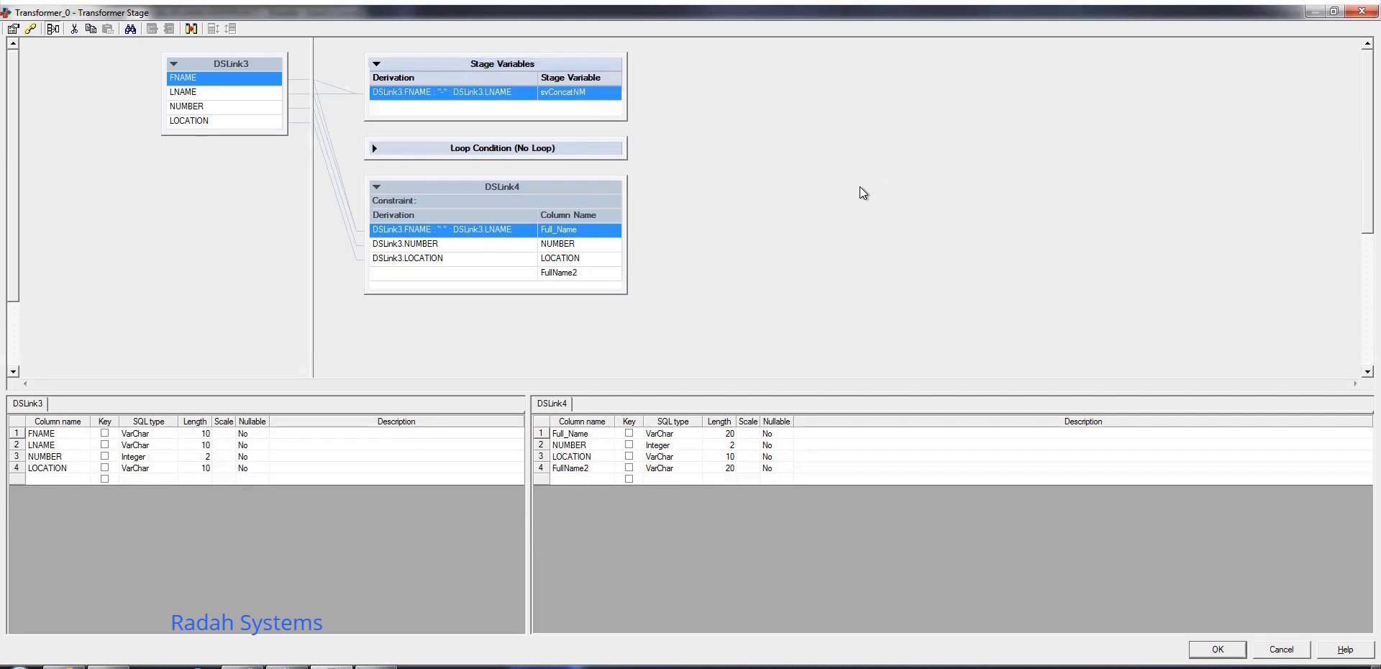
# - Derive the FullName2 output column from the stage variable svConcatNM and accept the Transformer settings
pyautogui.click(469, 273)
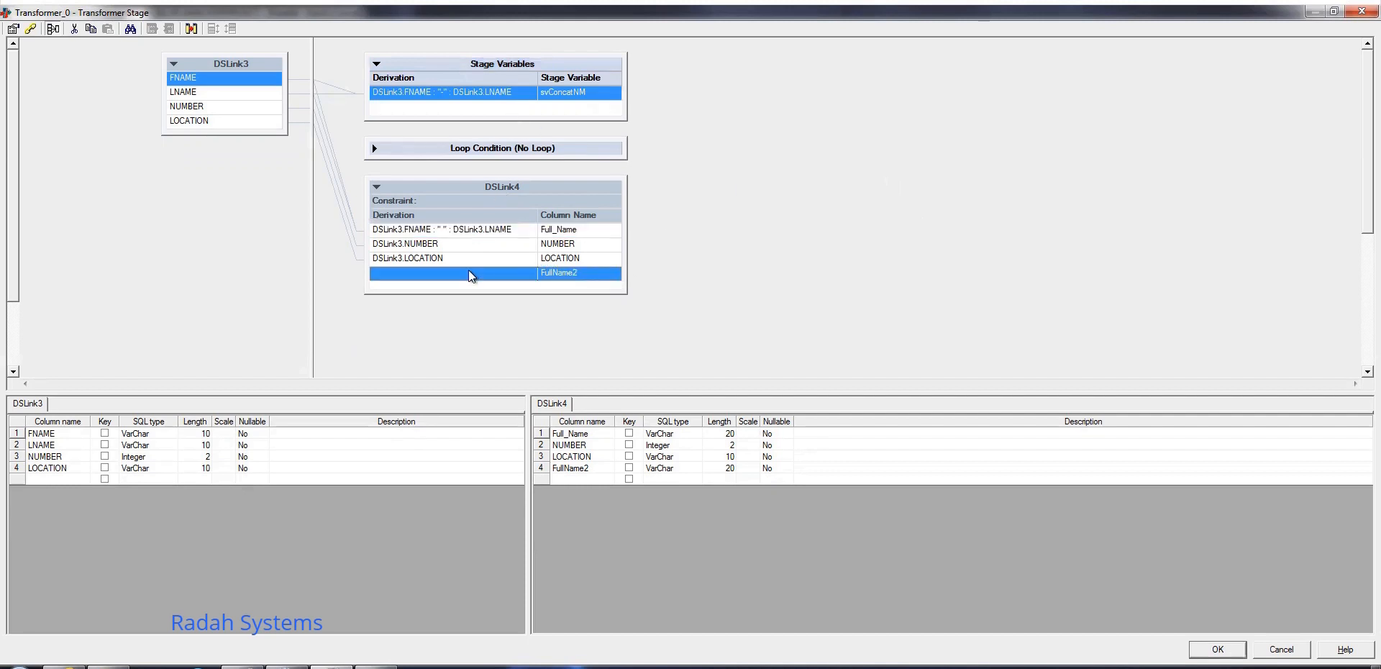
pyautogui.doubleClick(469, 272)
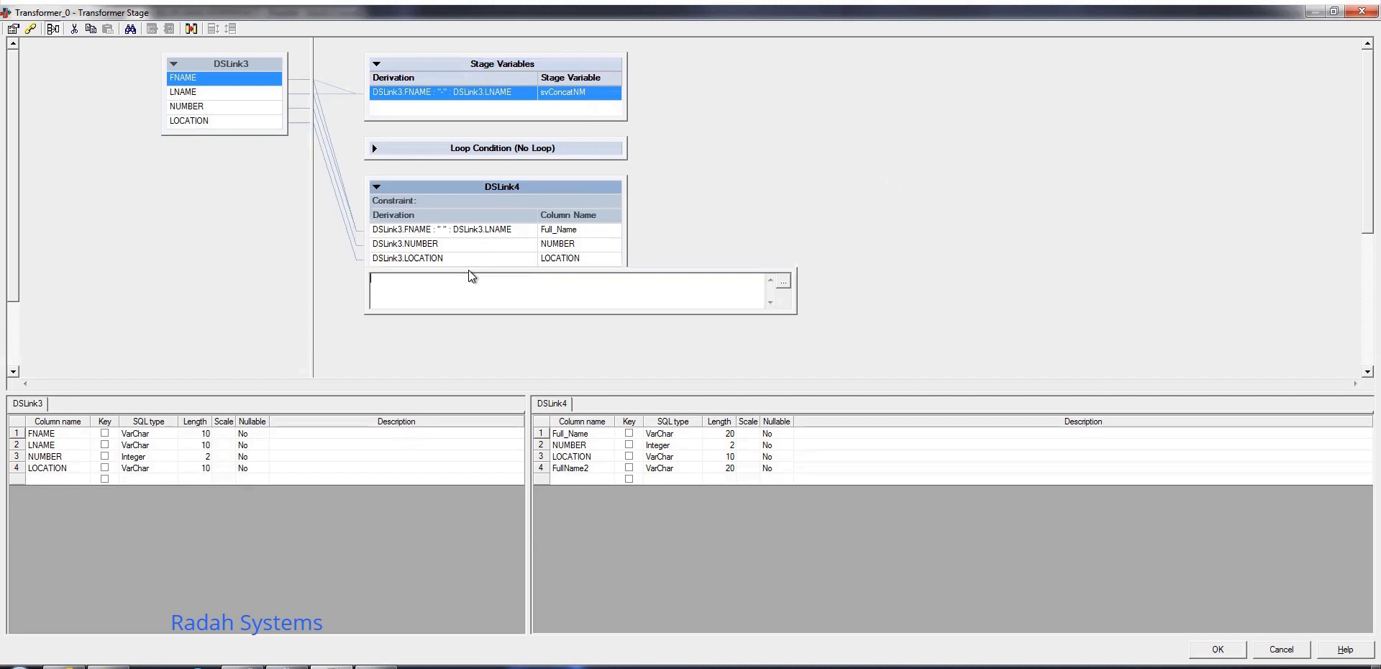
pyautogui.click(784, 281)
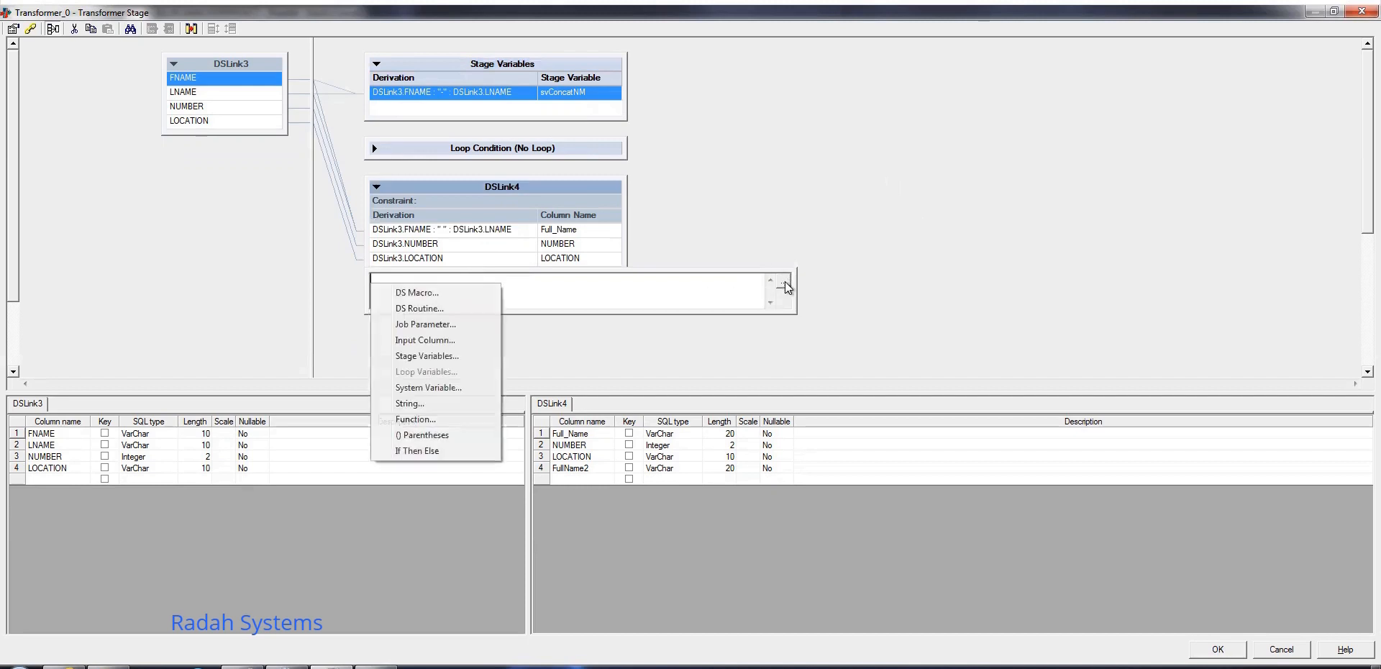
pyautogui.click(452, 357)
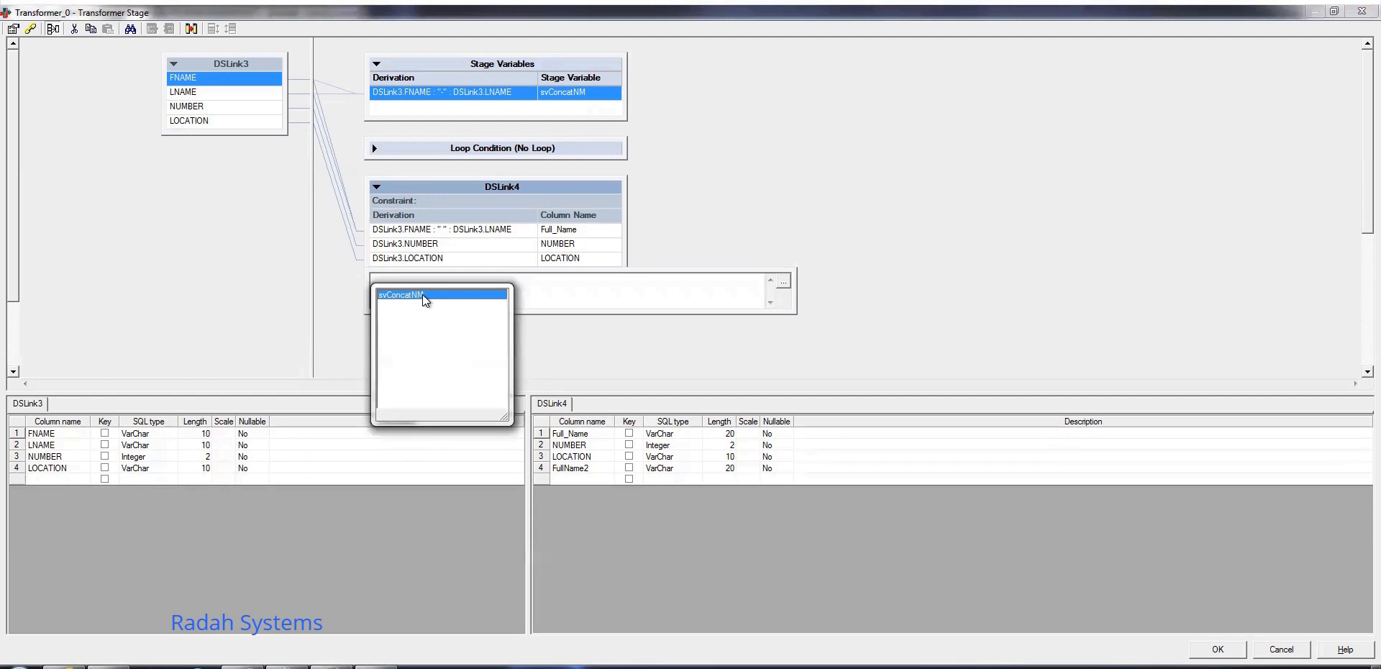
pyautogui.doubleClick(416, 295)
pyautogui.click(804, 256)
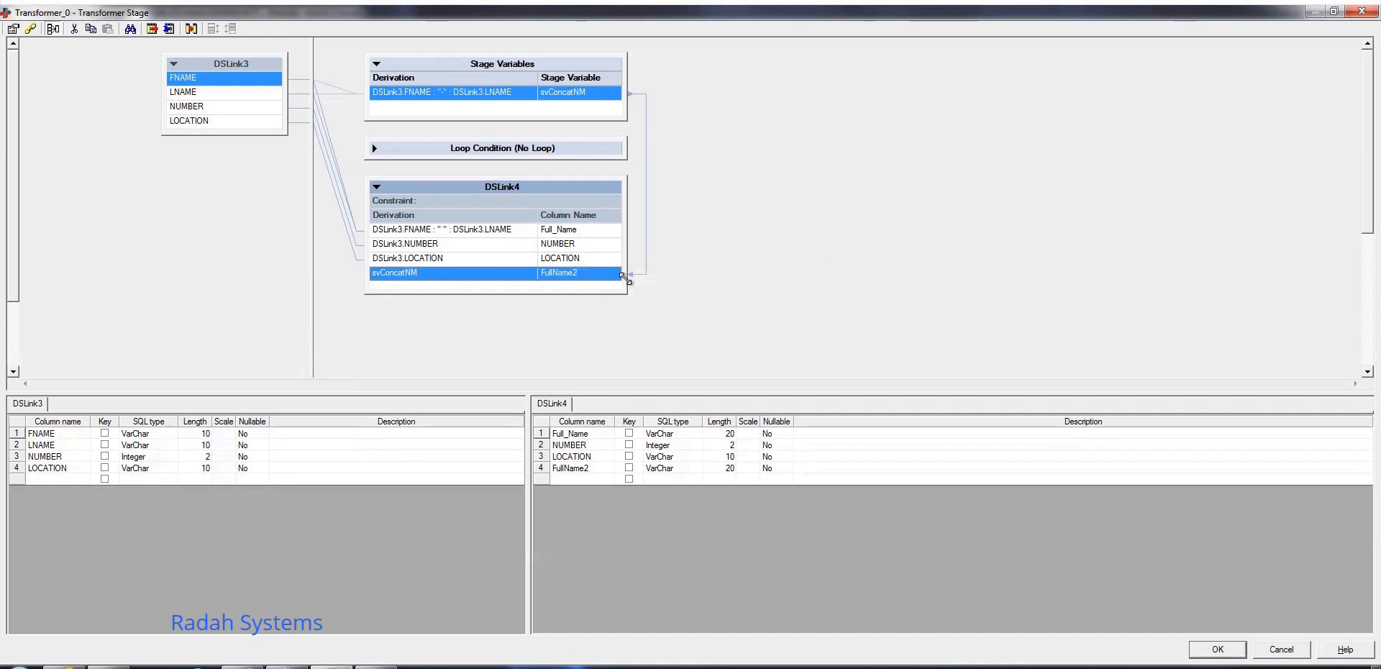
pyautogui.click(1217, 650)
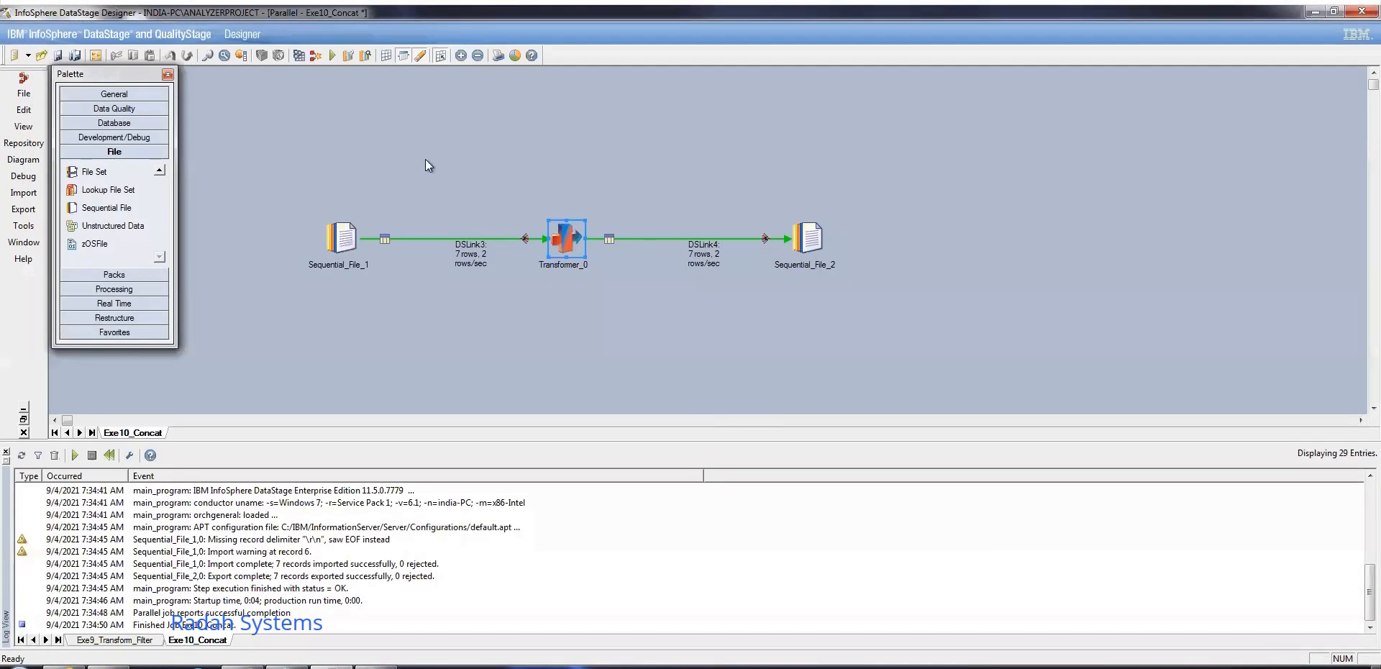
# - Save and compile the modified Exe10_Concat job and run it with no limit on warnings
pyautogui.click(331, 57)
pyautogui.click(754, 391)
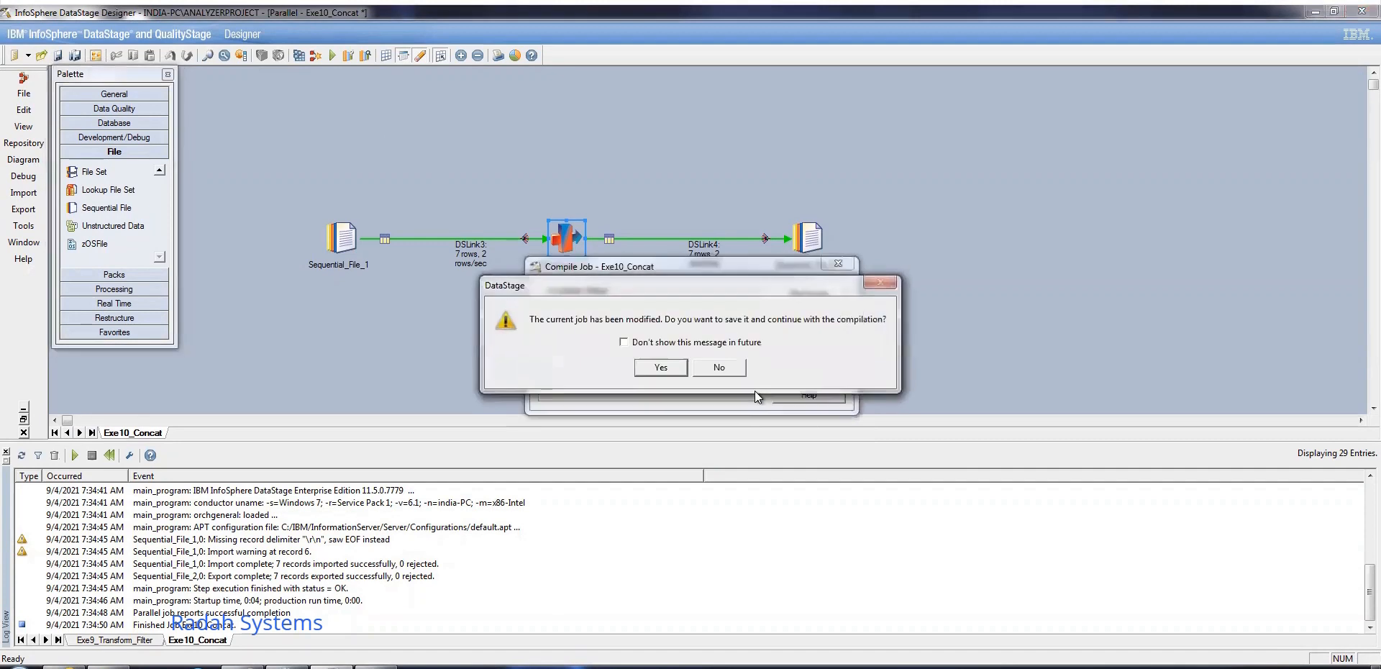
pyautogui.click(667, 369)
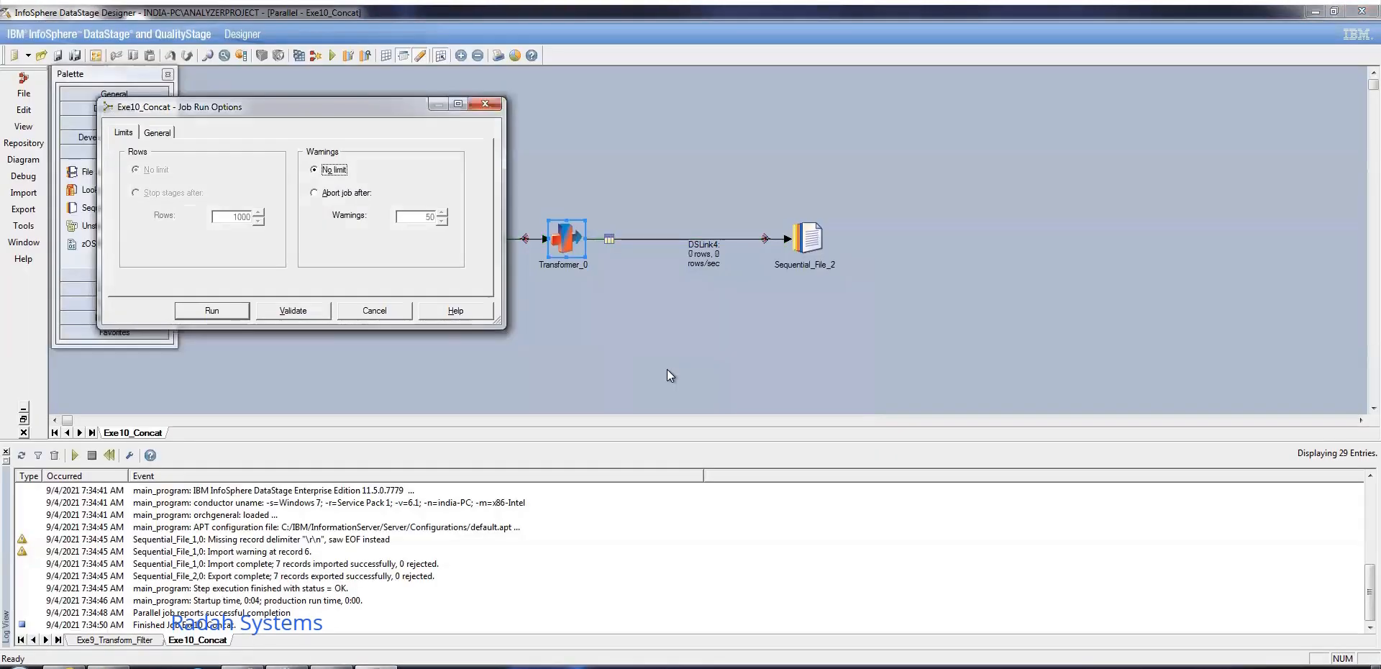
pyautogui.click(227, 308)
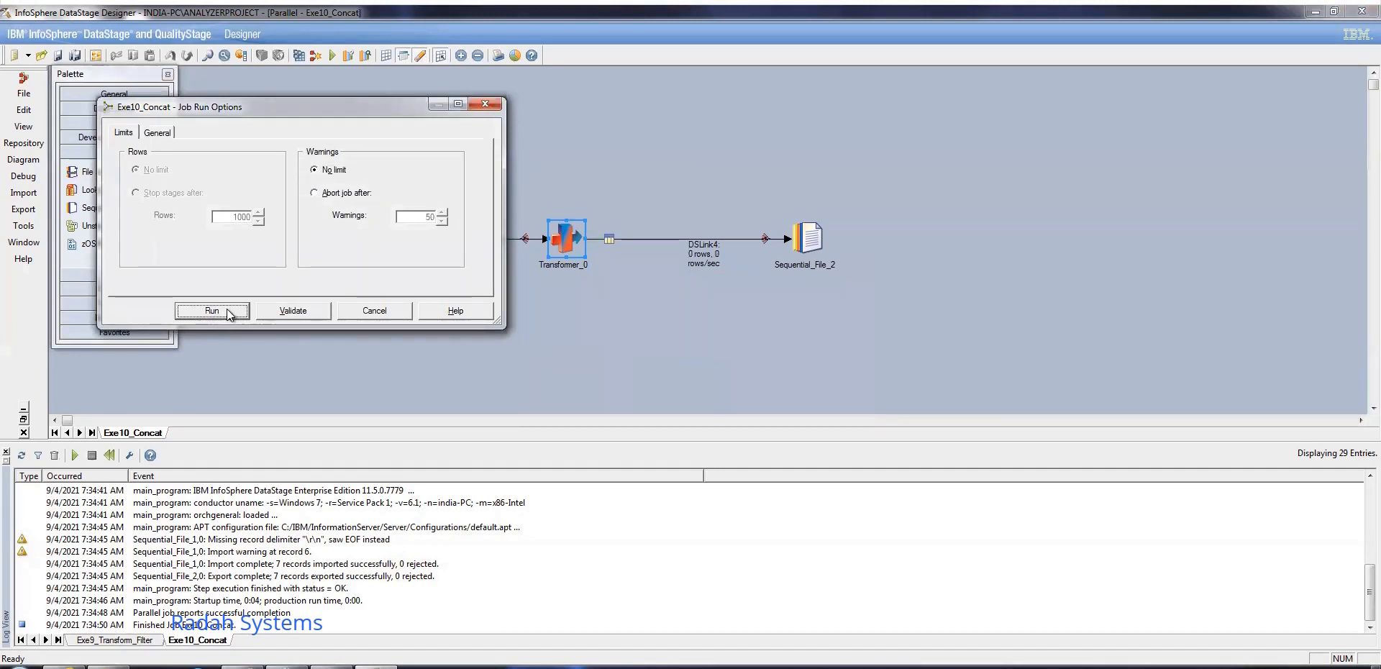
# - Bring up the previously opened Concat_exe text file and close it
pyautogui.moveTo(331, 667)
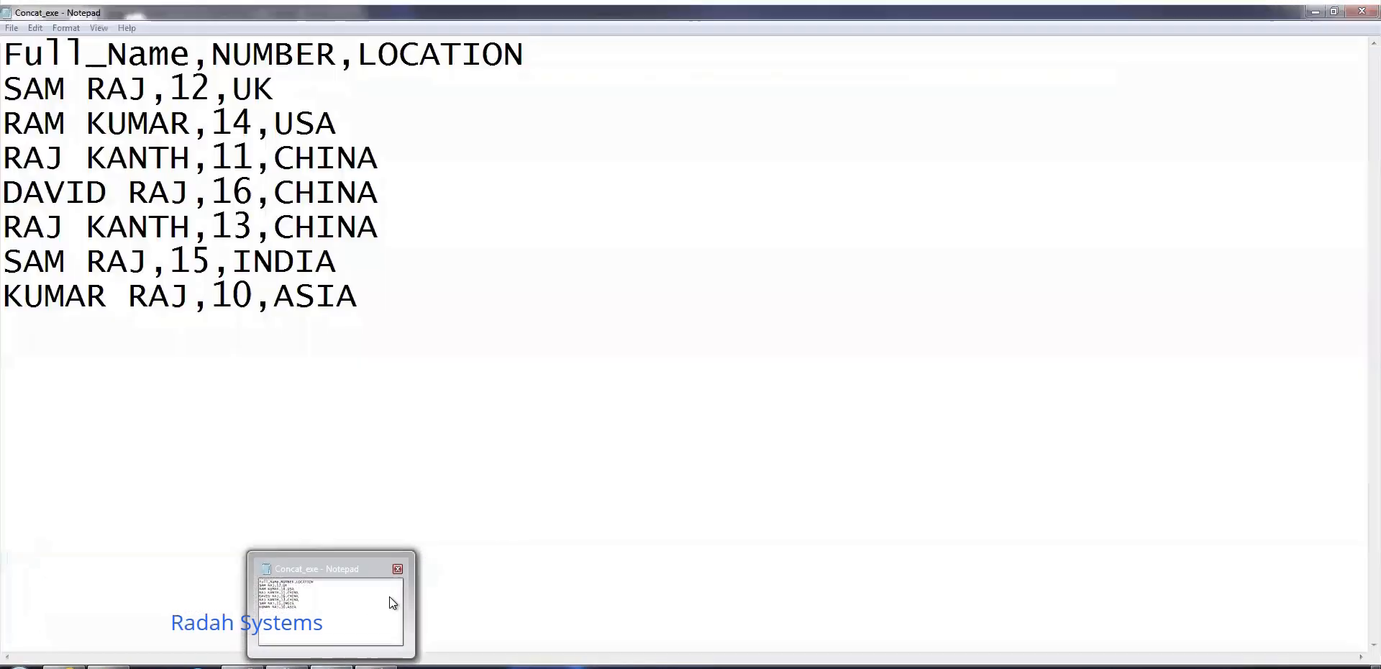
pyautogui.click(390, 597)
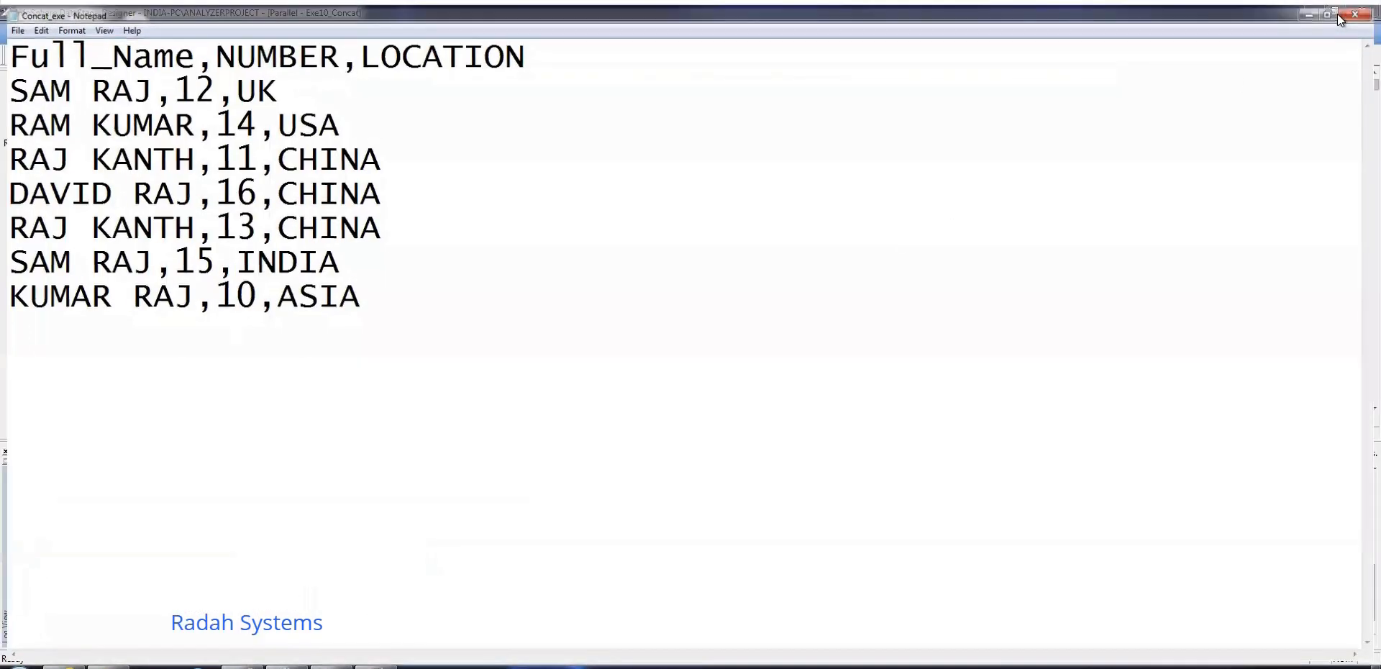
pyautogui.click(1337, 14)
pyautogui.click(533, 352)
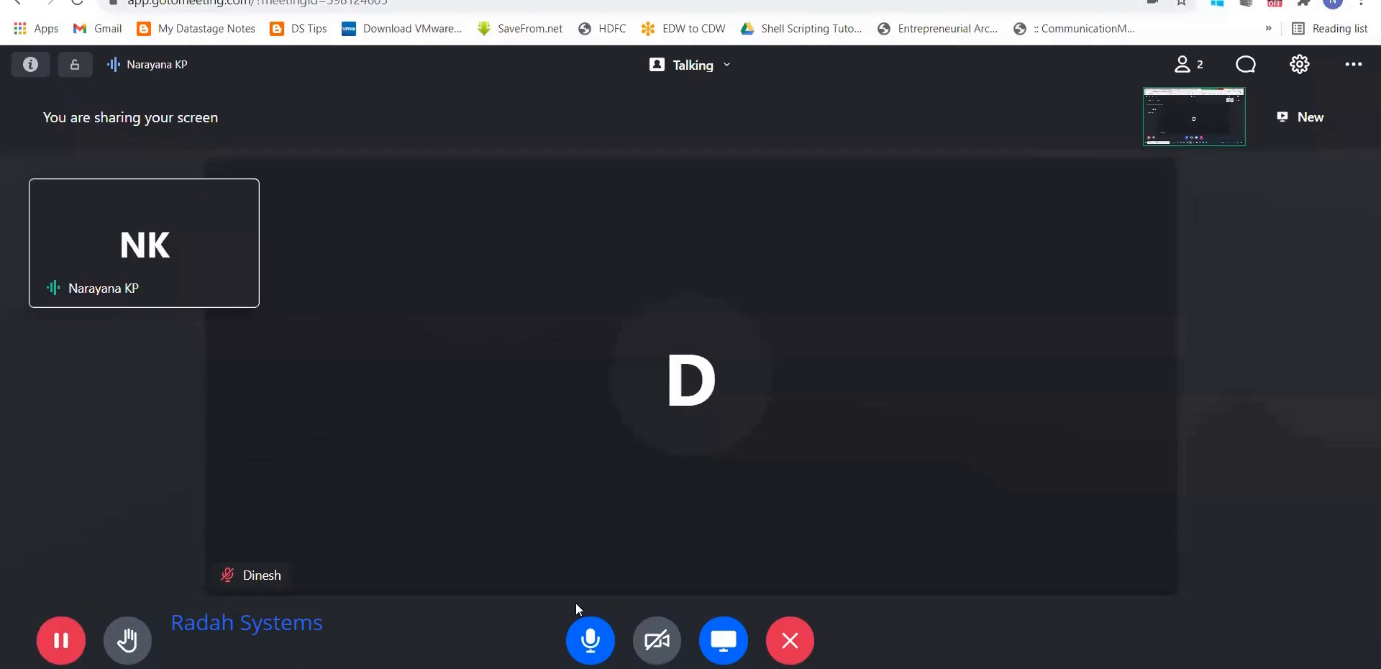
pyautogui.click(576, 603)
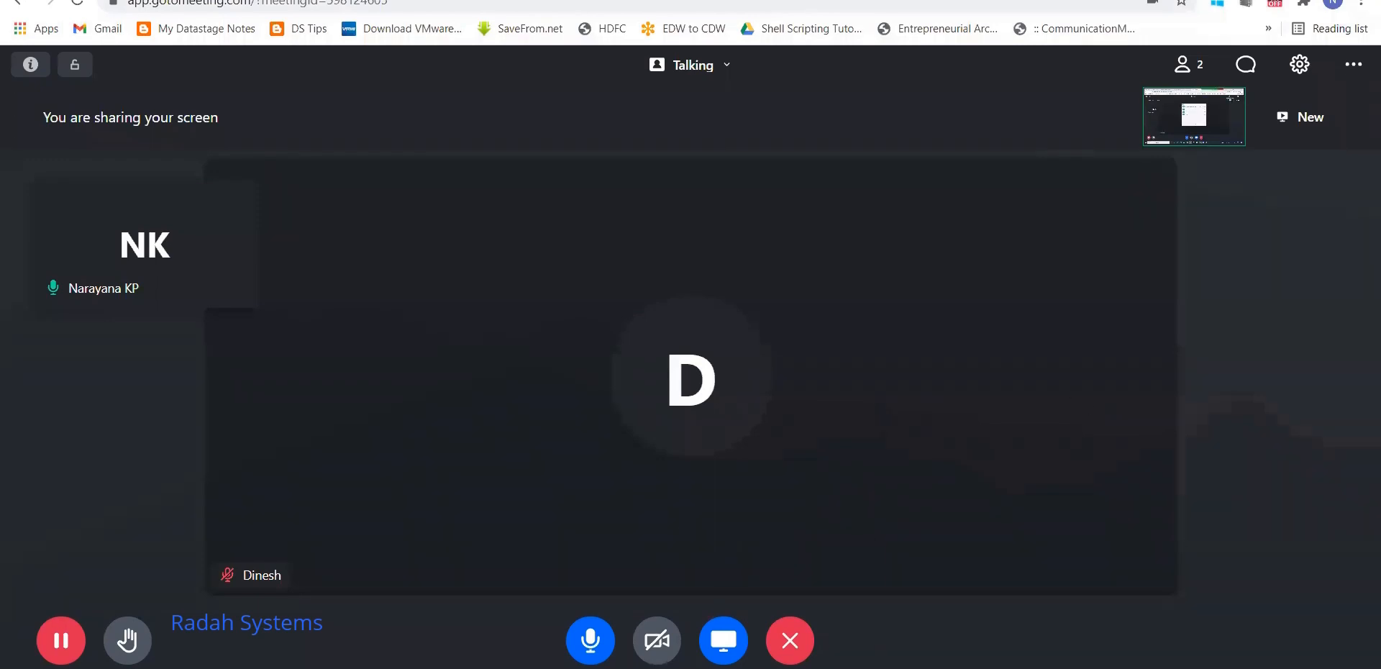
pyautogui.click(828, 536)
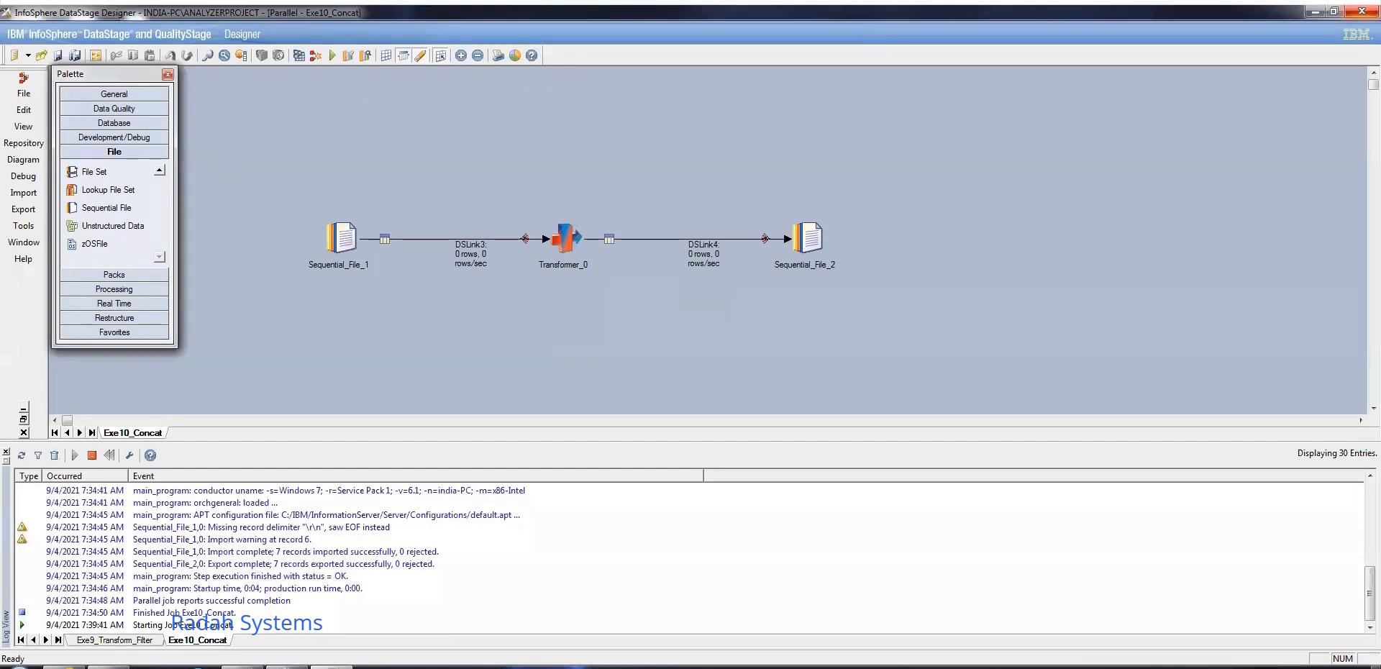
pyautogui.click(582, 613)
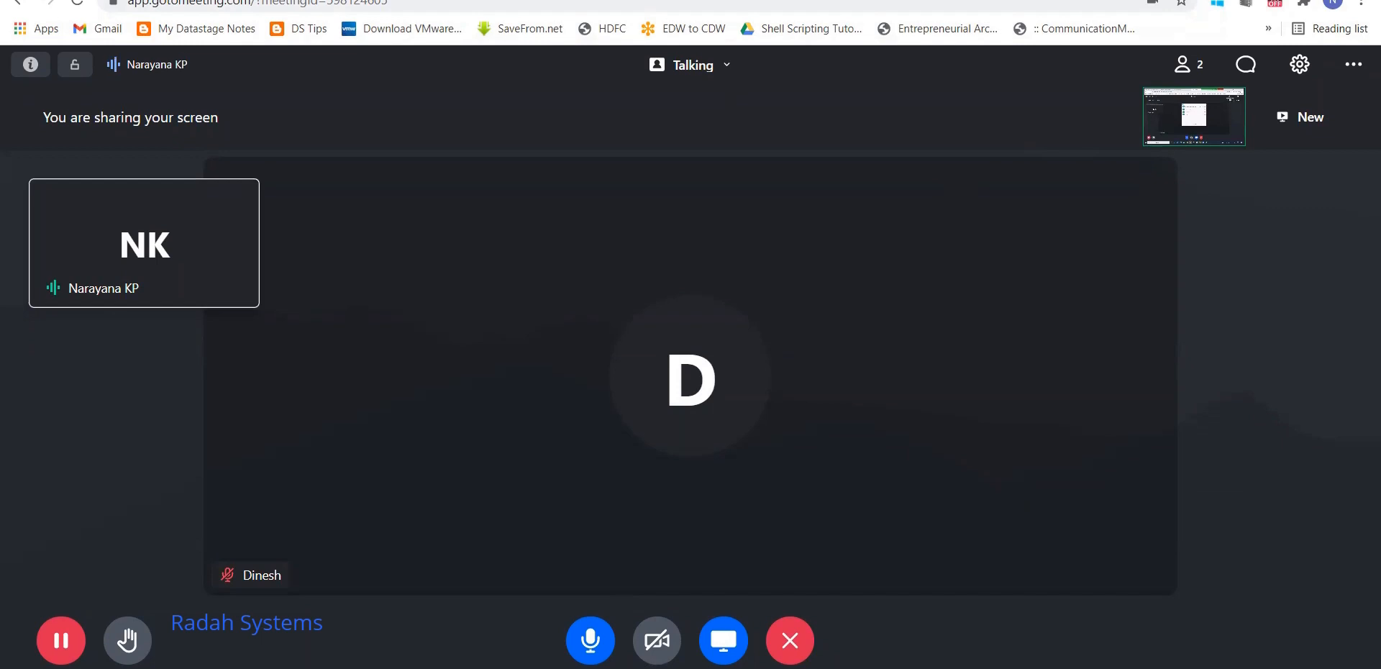
# - Open the regenerated Concat_exe text file from the DS_TGT folder in Windows Explorer and maximize its Notepad window
pyautogui.hotkey('alt', 'Tab')
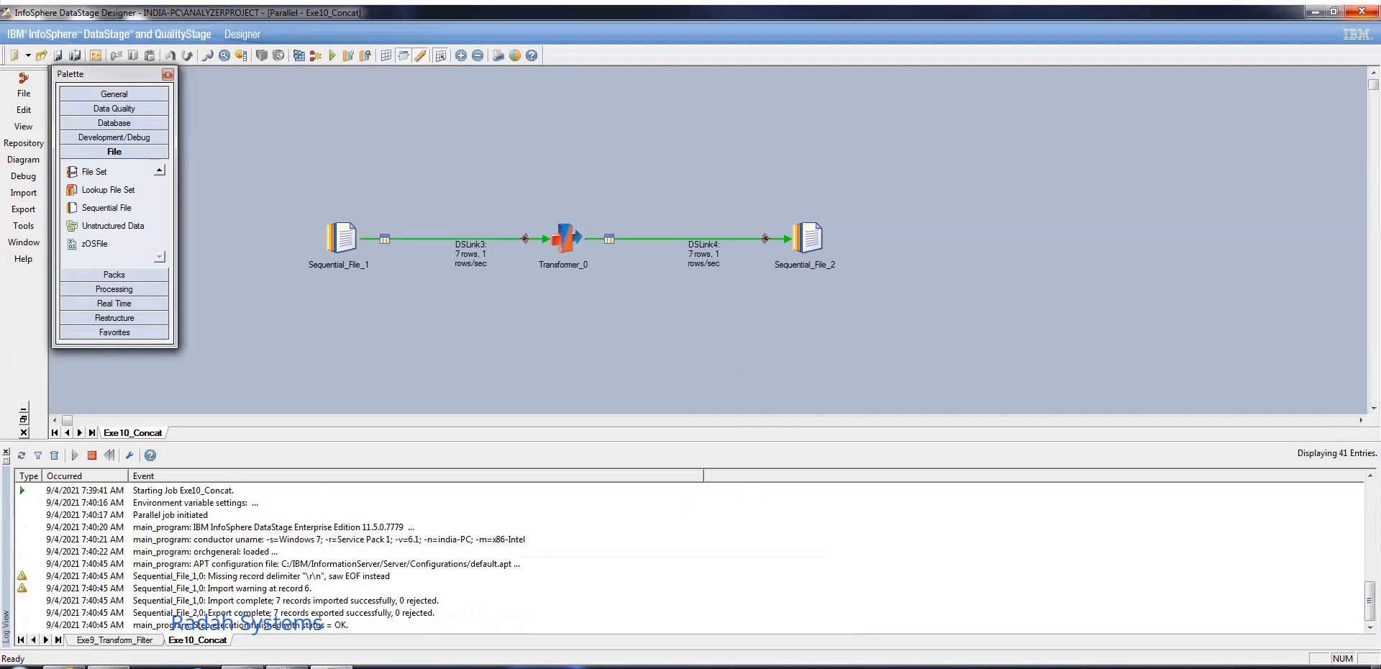
pyautogui.click(108, 667)
pyautogui.click(218, 253)
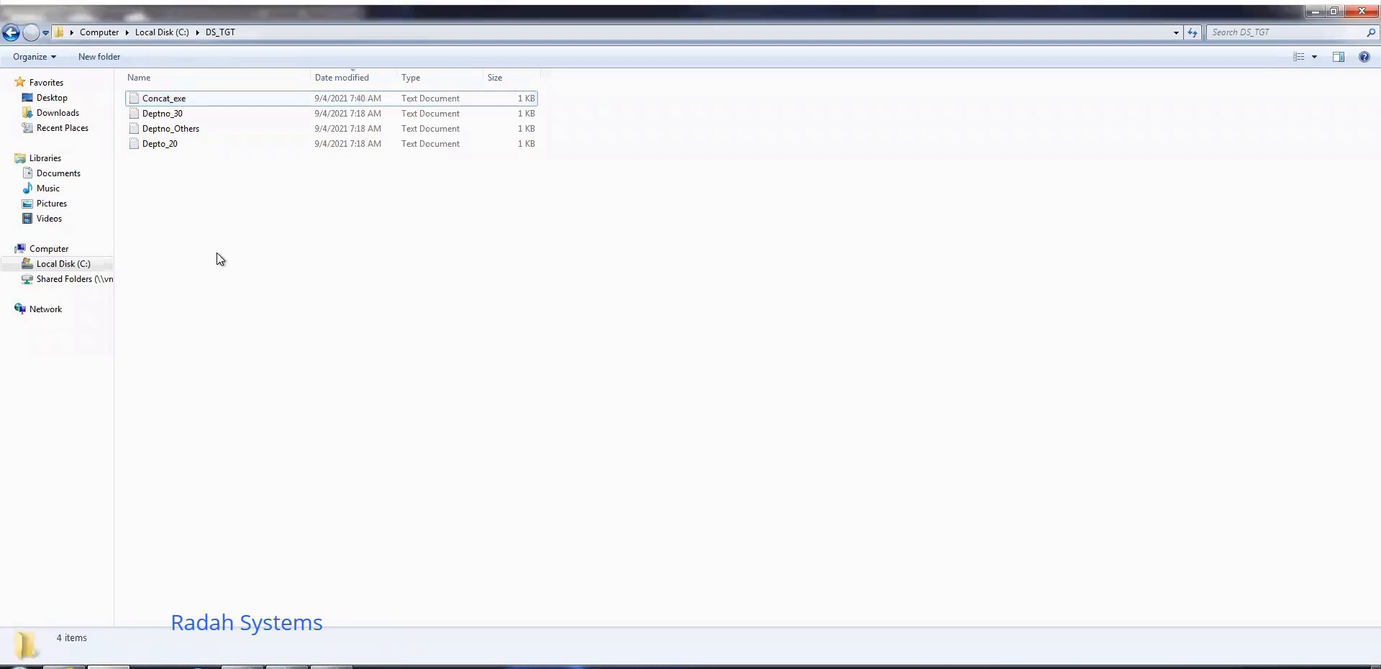
pyautogui.doubleClick(176, 102)
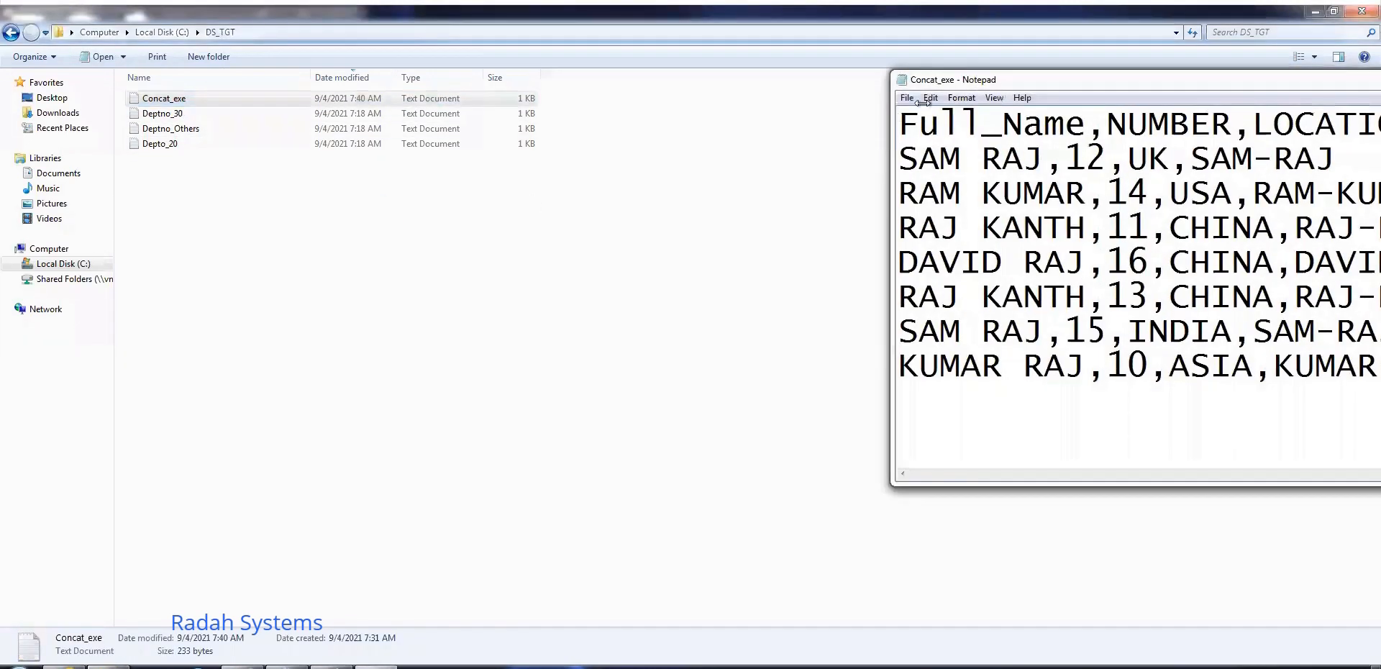
pyautogui.doubleClick(1059, 79)
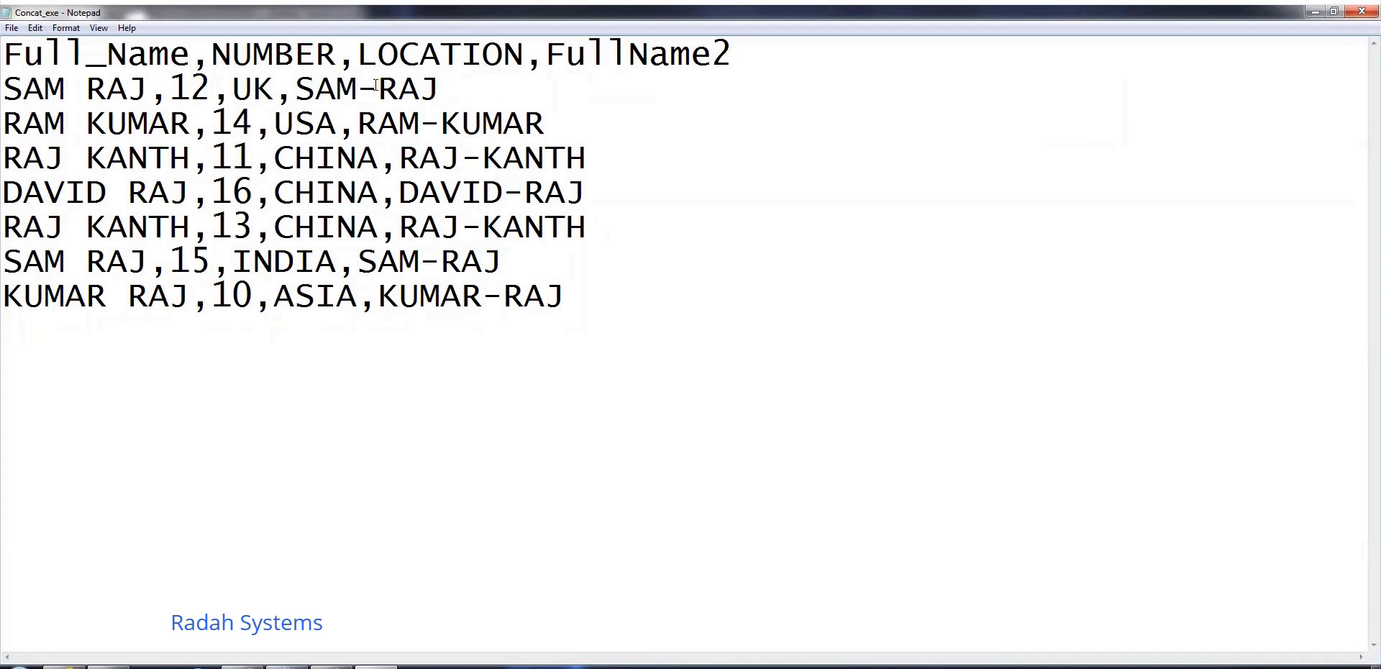
# - Highlight the FullName2 values of the first three records one after another to check the hyphen-joined names
pyautogui.moveTo(296, 88); pyautogui.dragTo(445, 82)
pyautogui.moveTo(358, 122); pyautogui.dragTo(548, 119)
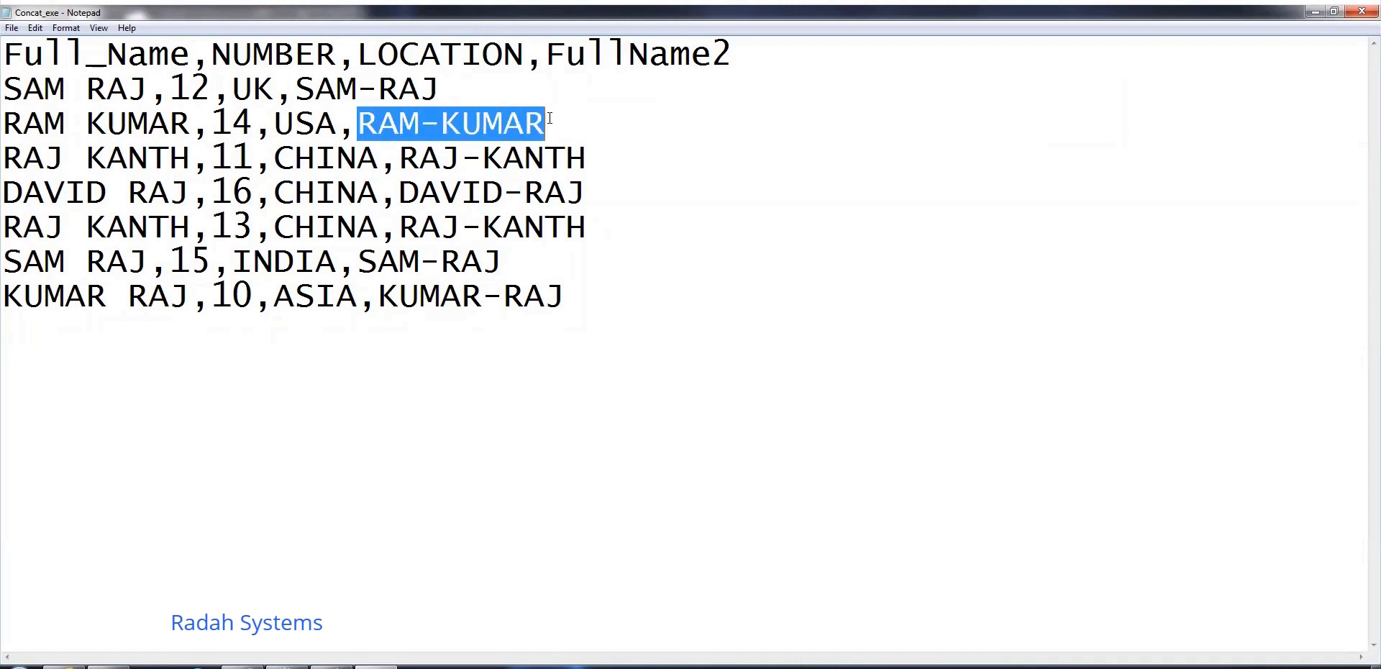
pyautogui.moveTo(400, 159); pyautogui.dragTo(588, 161)
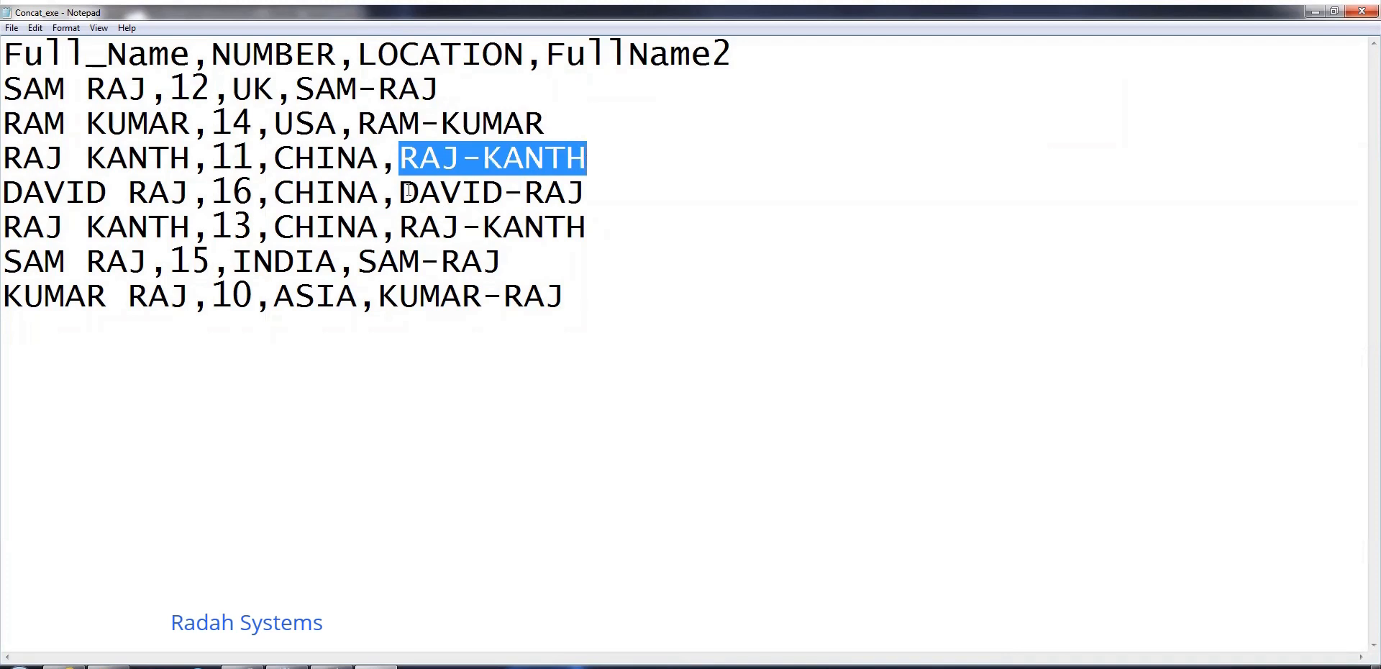